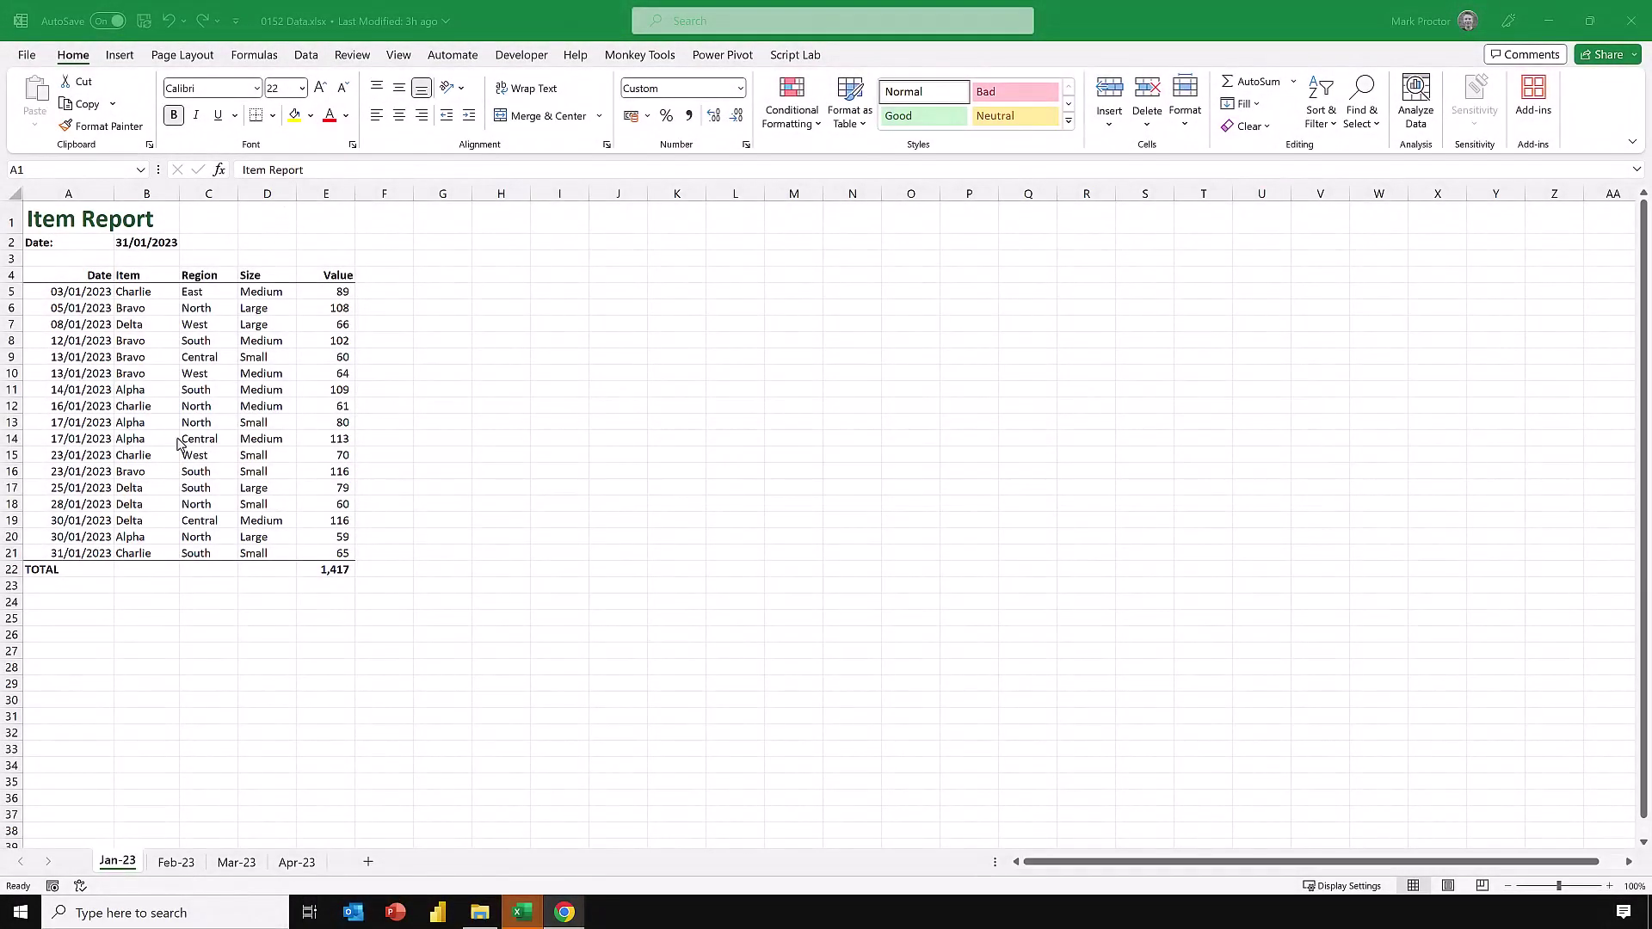
# - Look through the February, March and April item reports, then return to January
pyautogui.click(177, 862)
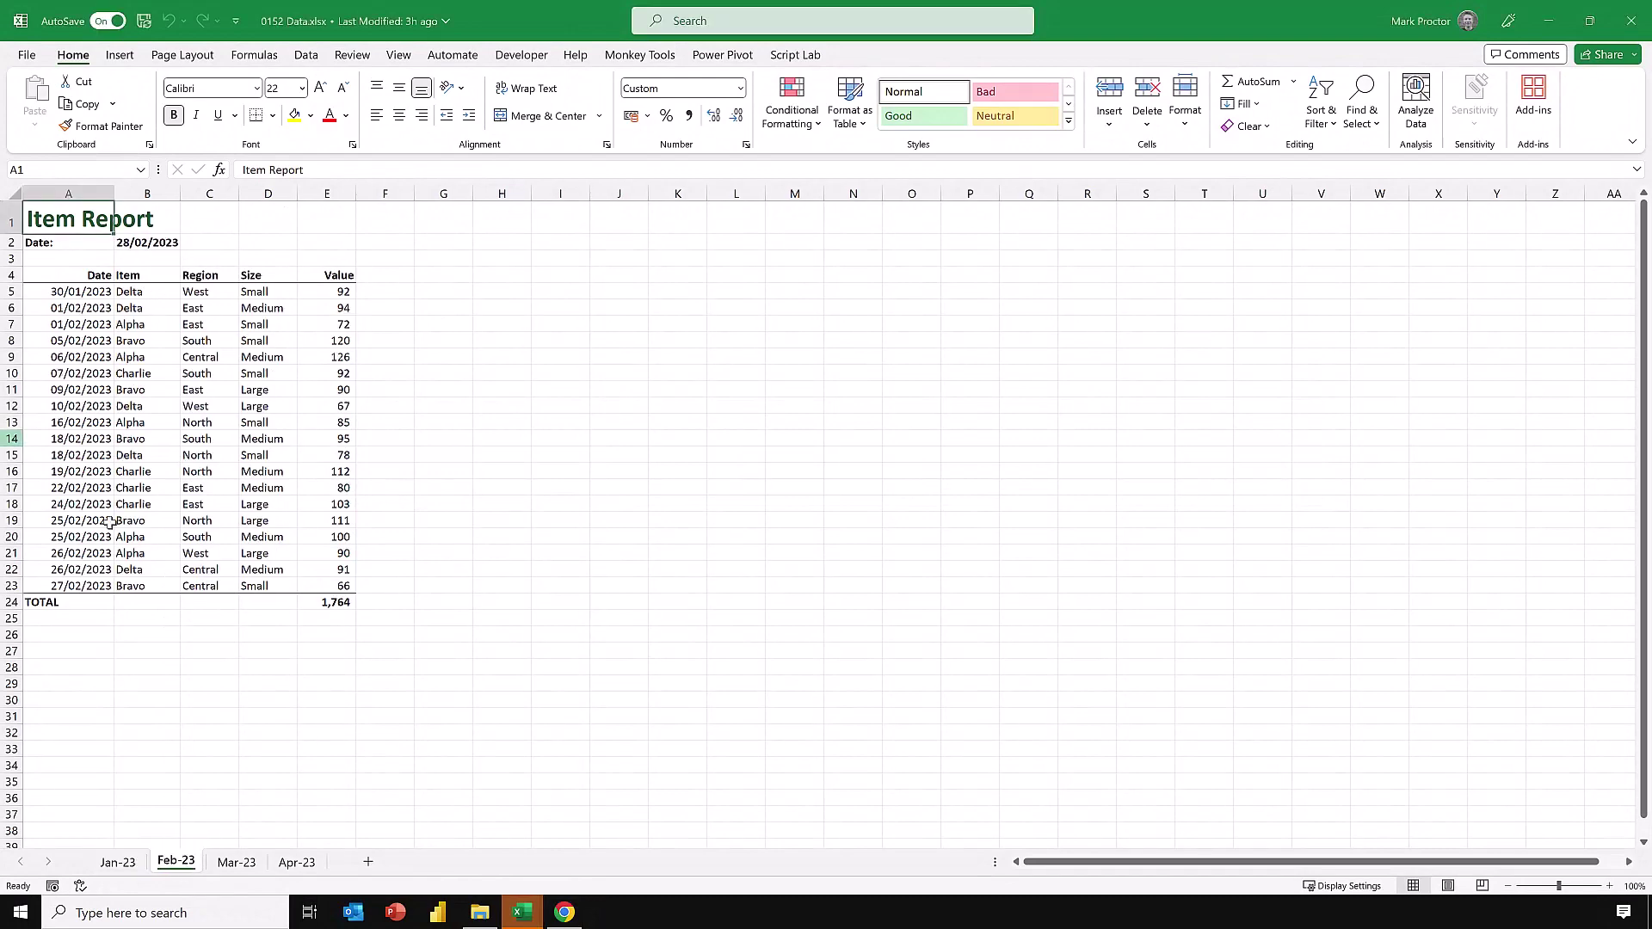
pyautogui.click(237, 862)
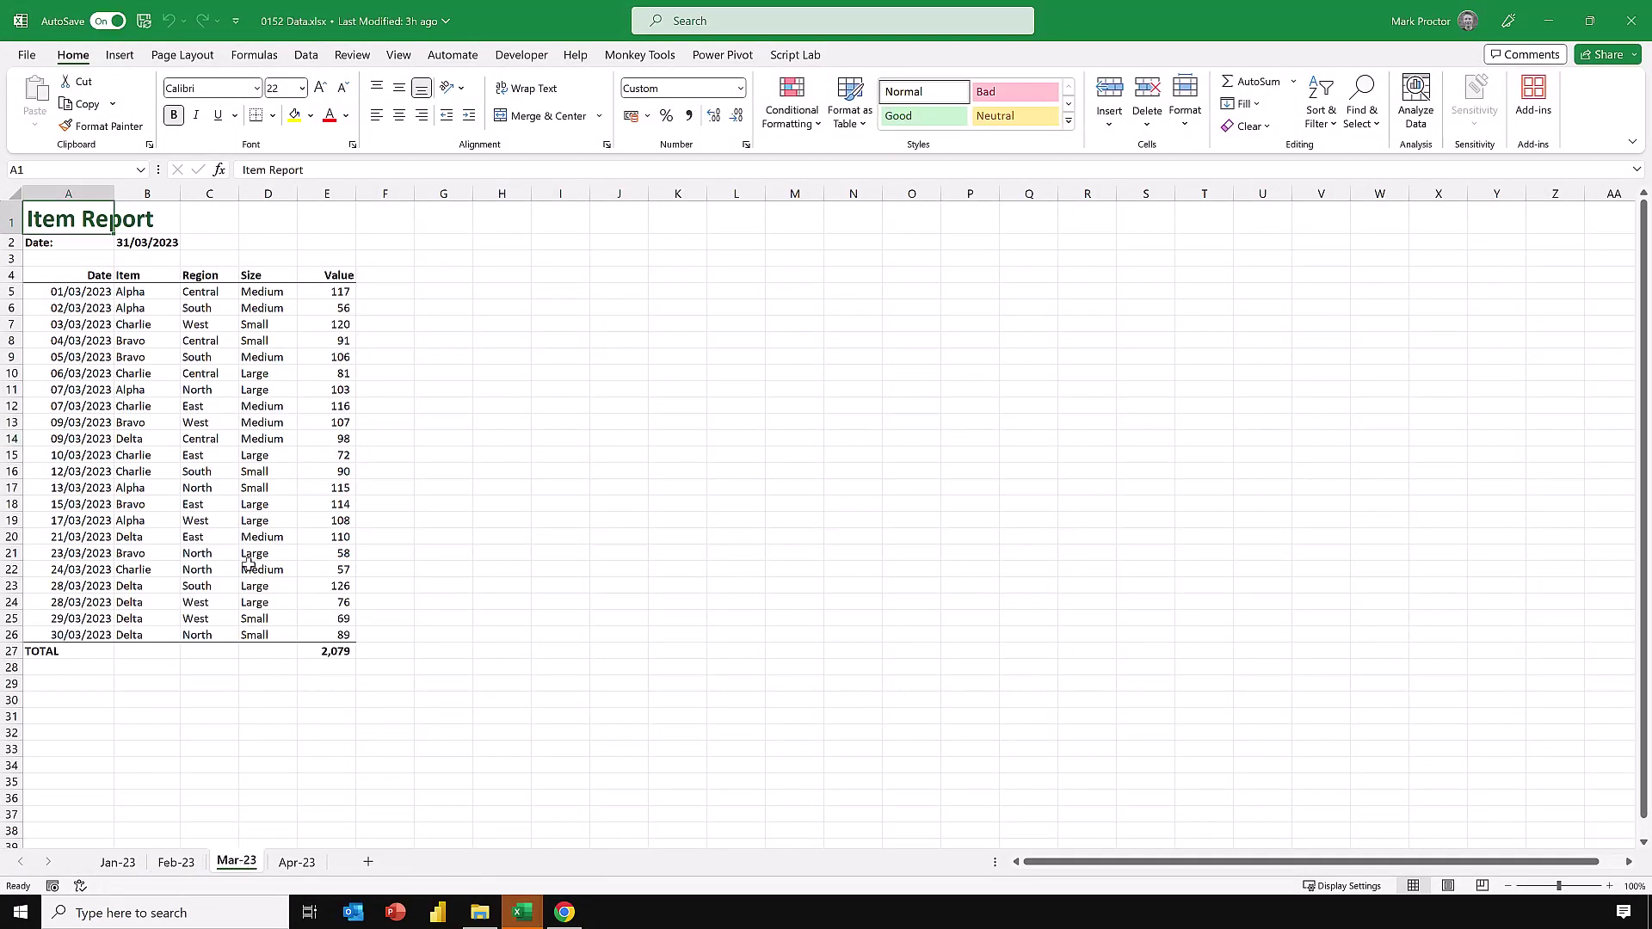
pyautogui.click(297, 863)
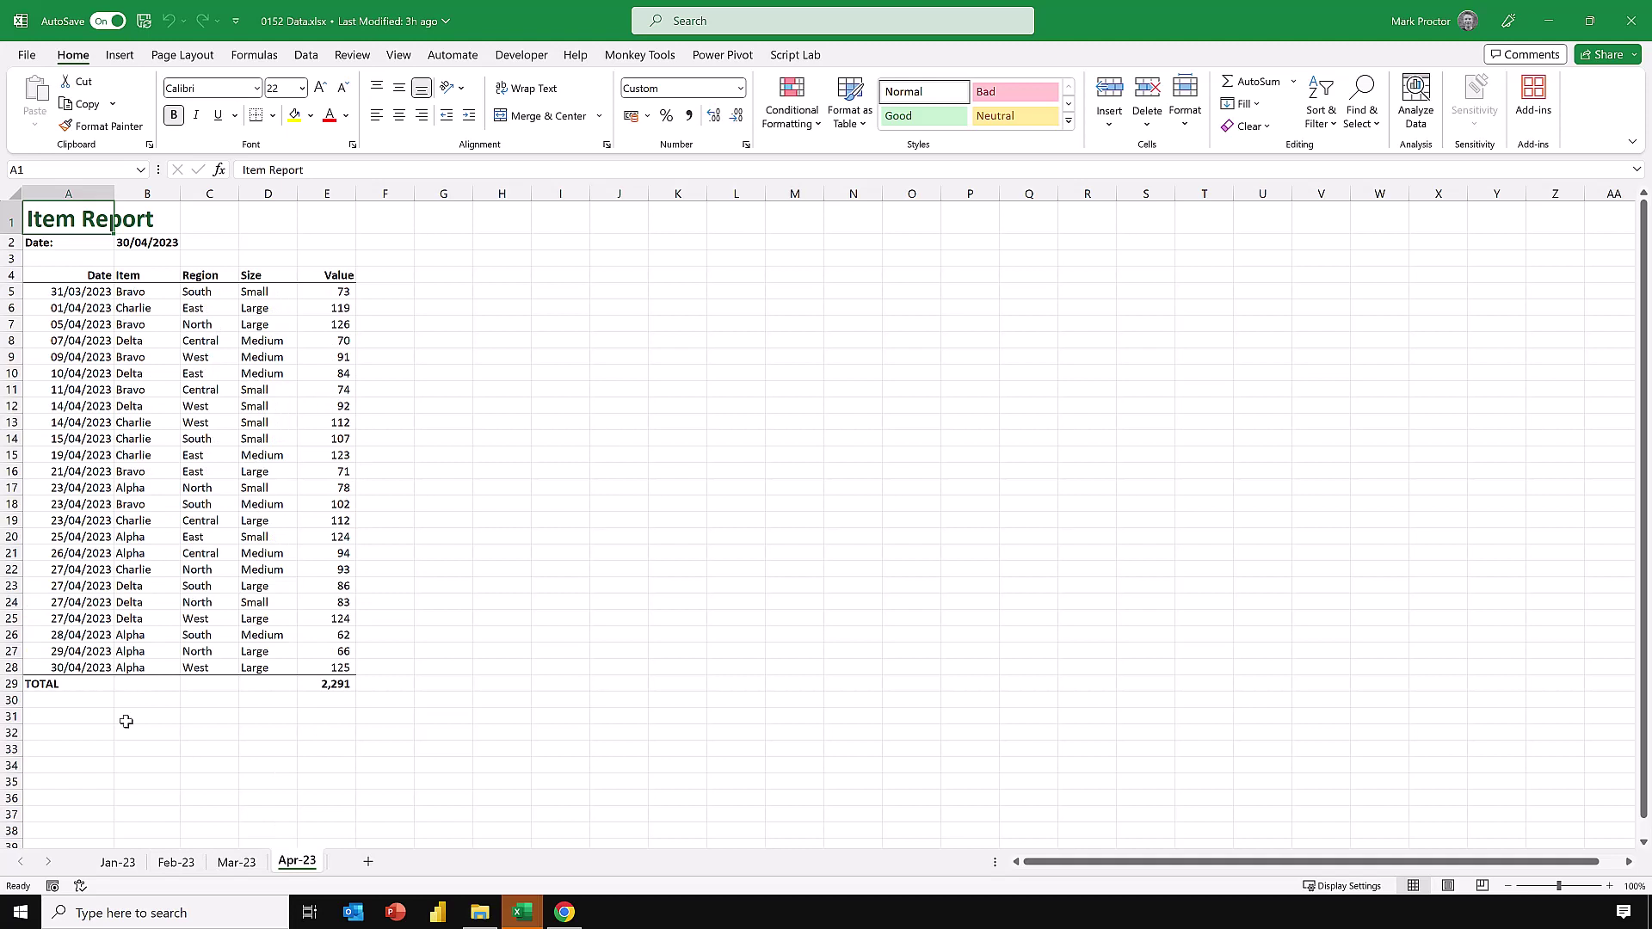
pyautogui.click(126, 861)
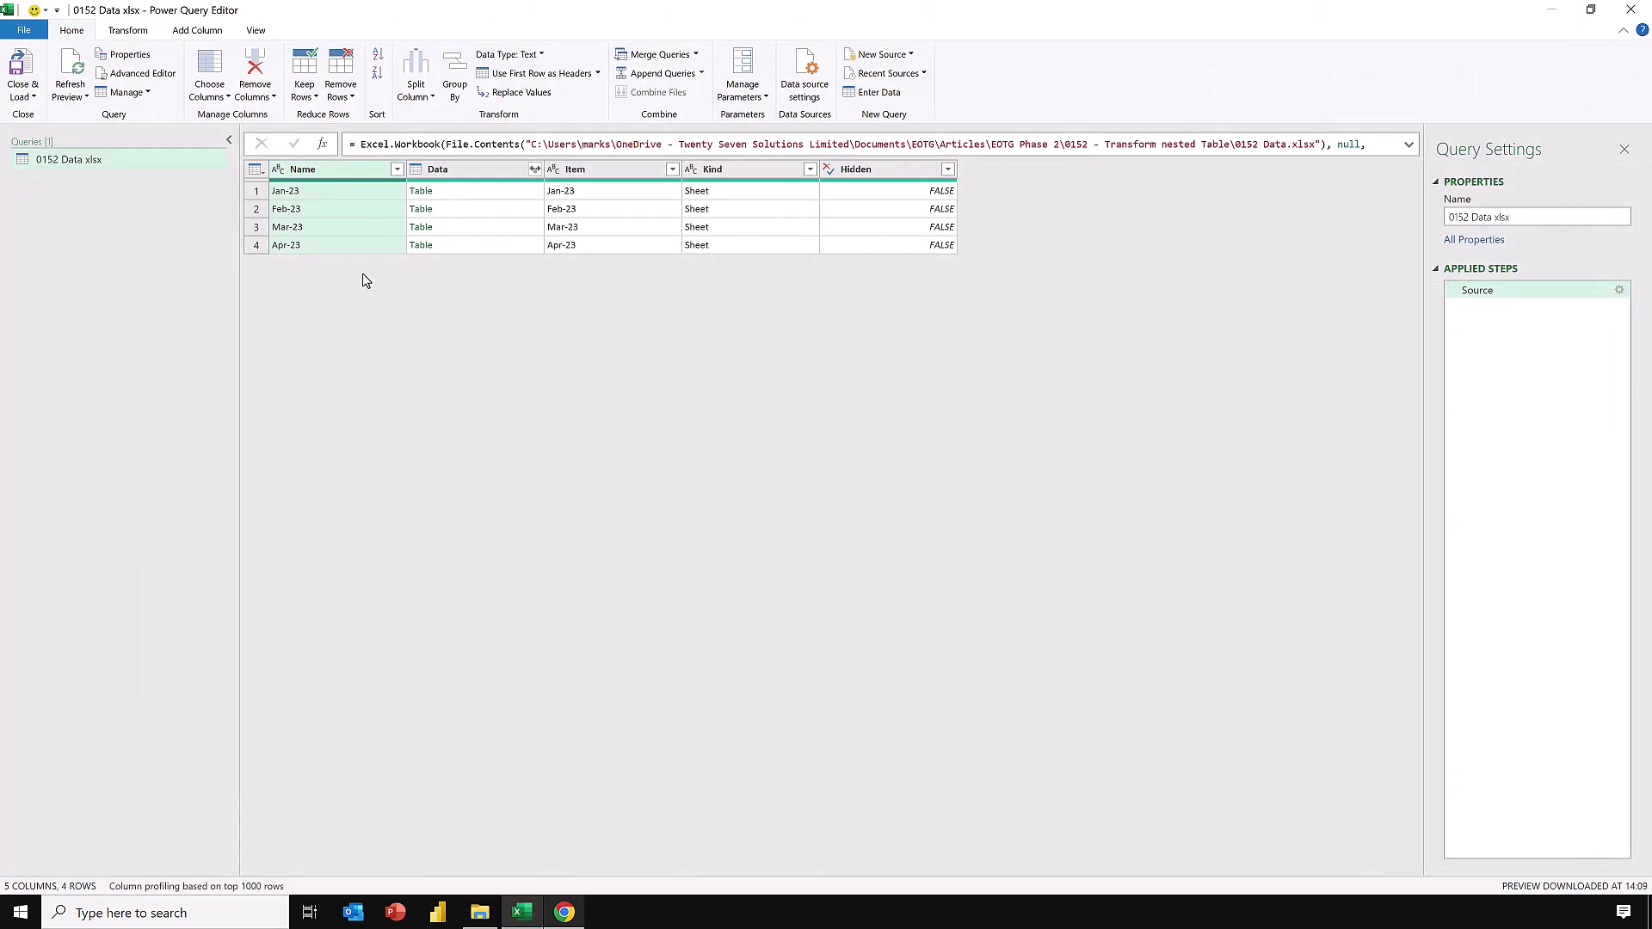
# - Preview the Jan-23, Feb-23, Mar-23 and Apr-23 nested tables in an enlarged preview pane
pyautogui.click(497, 199)
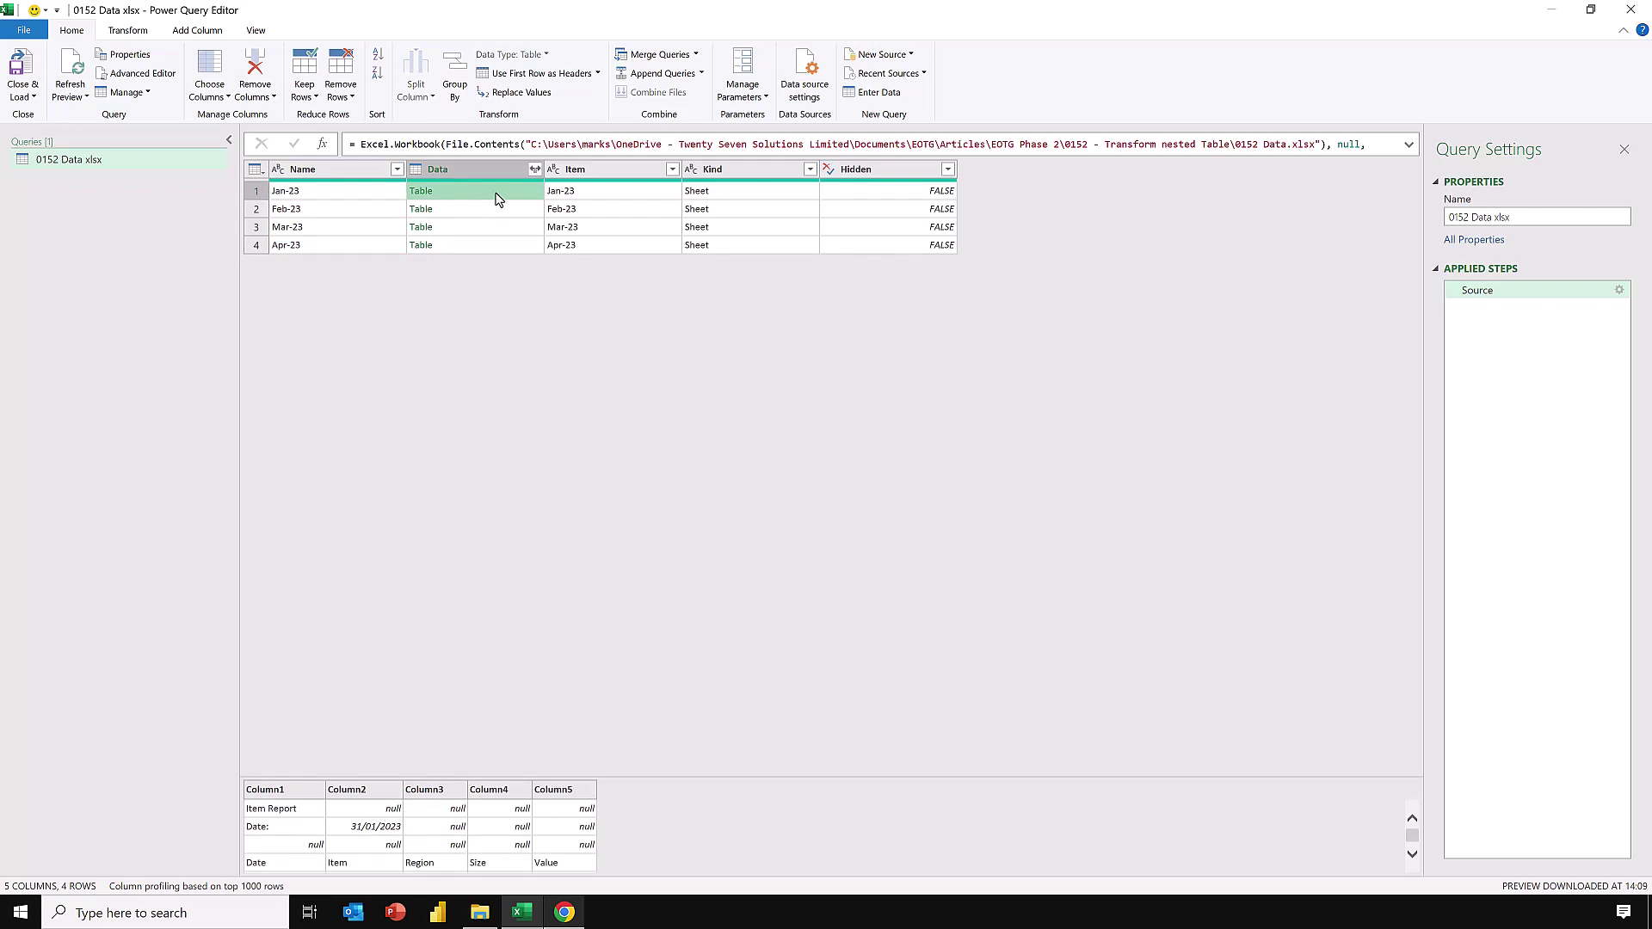
pyautogui.moveTo(625, 779); pyautogui.dragTo(619, 587)
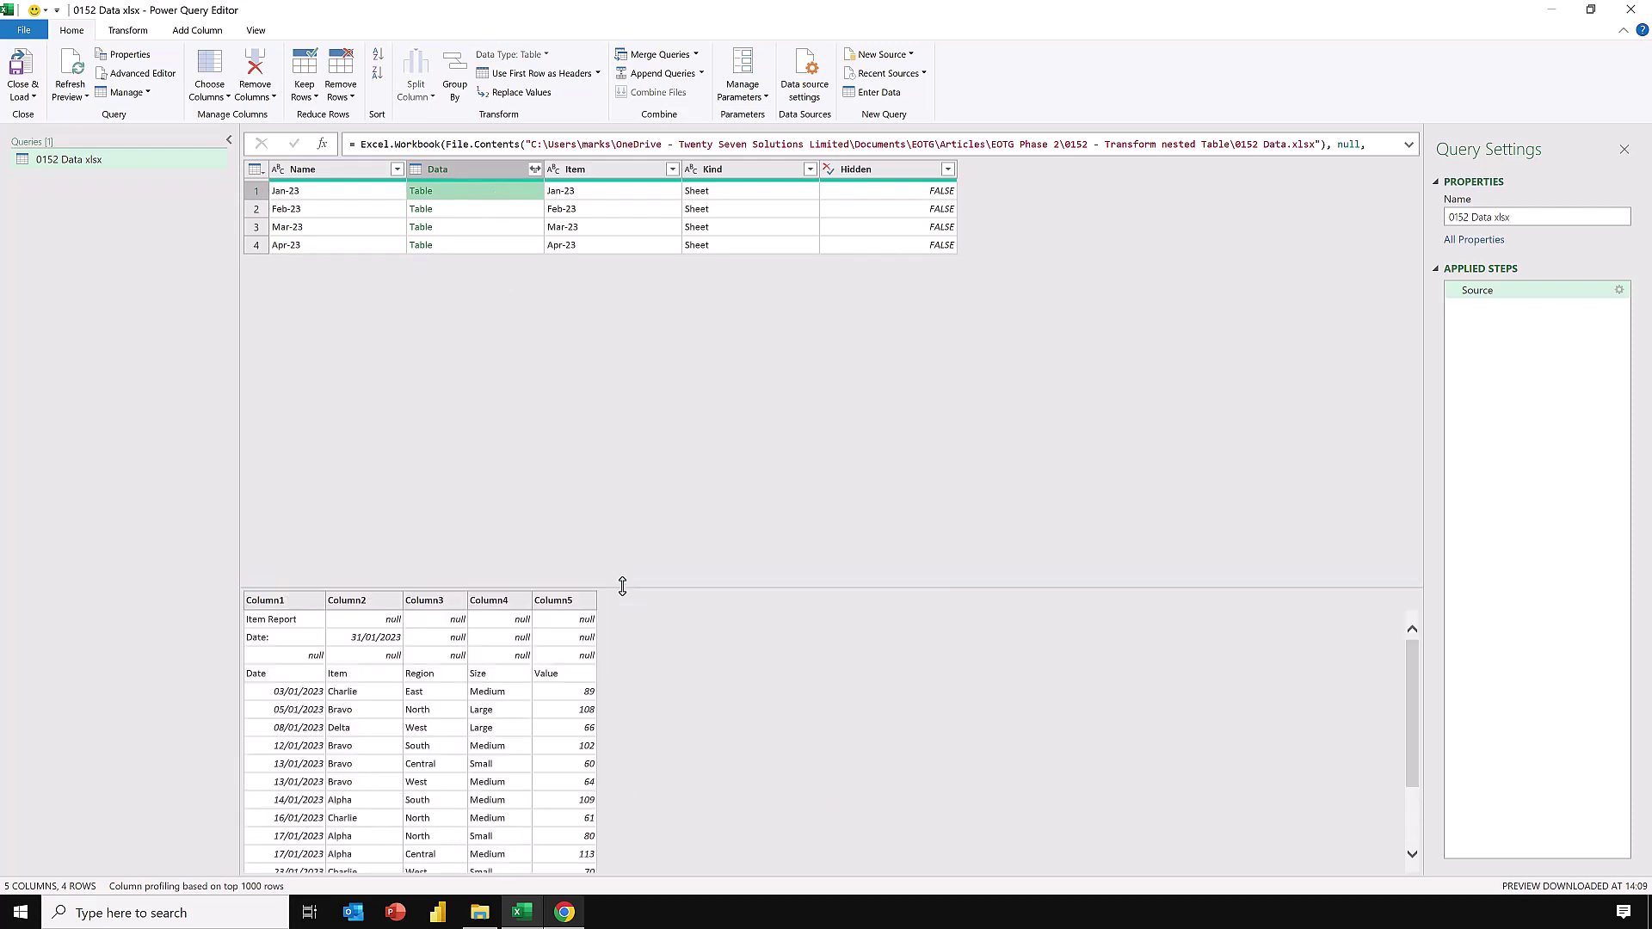
pyautogui.click(508, 214)
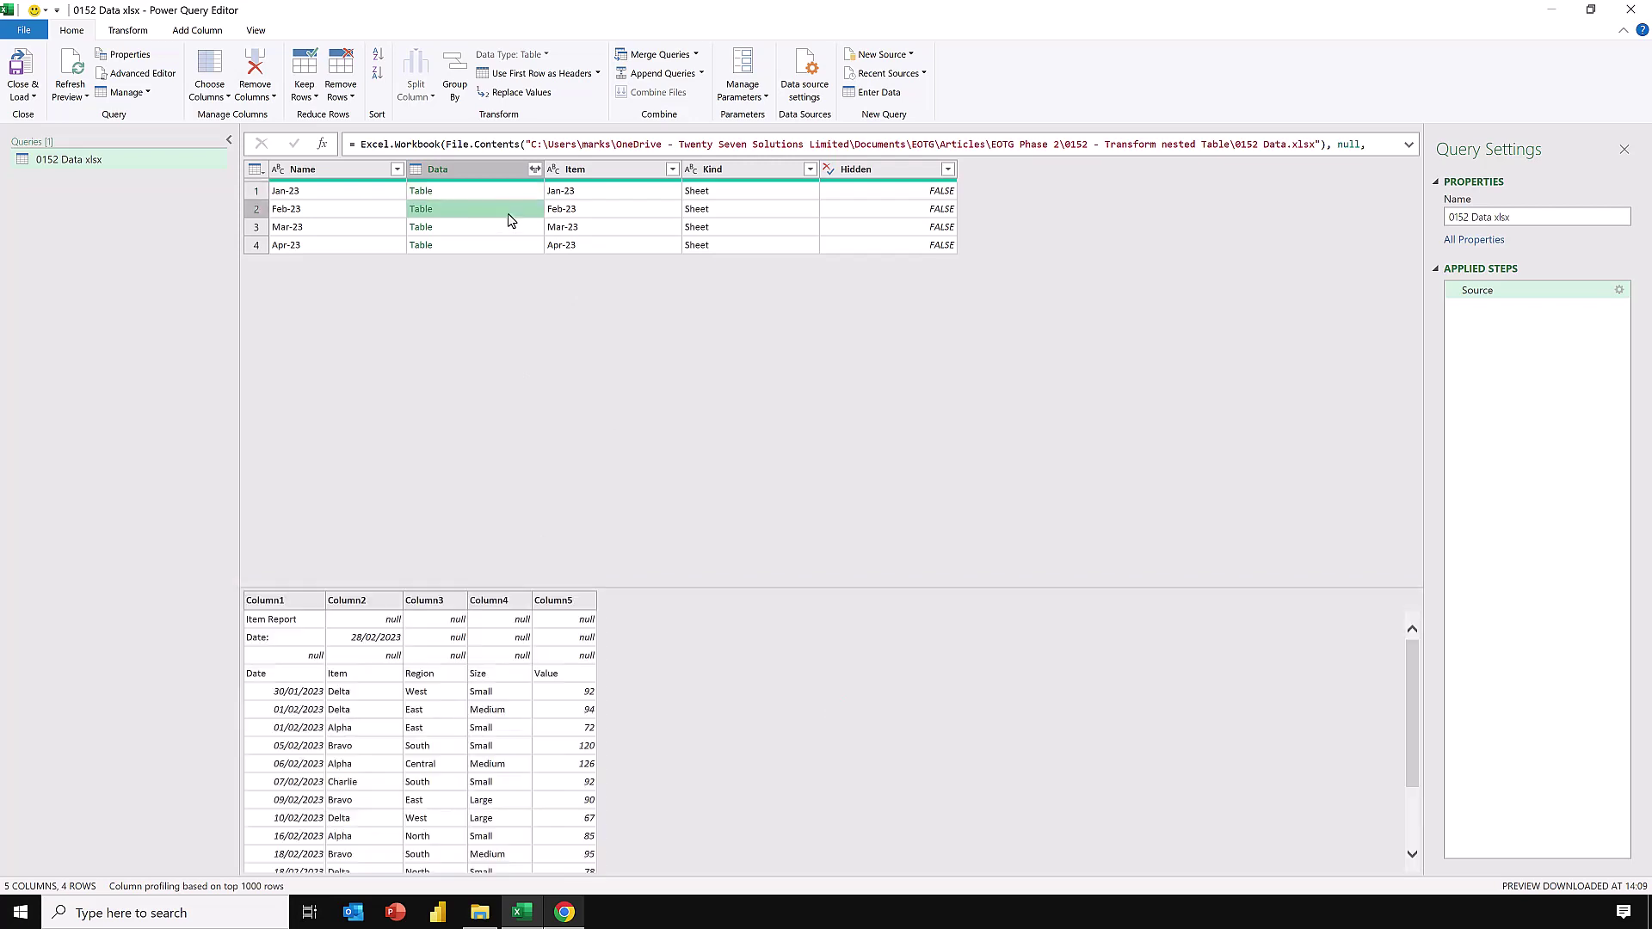
pyautogui.click(509, 228)
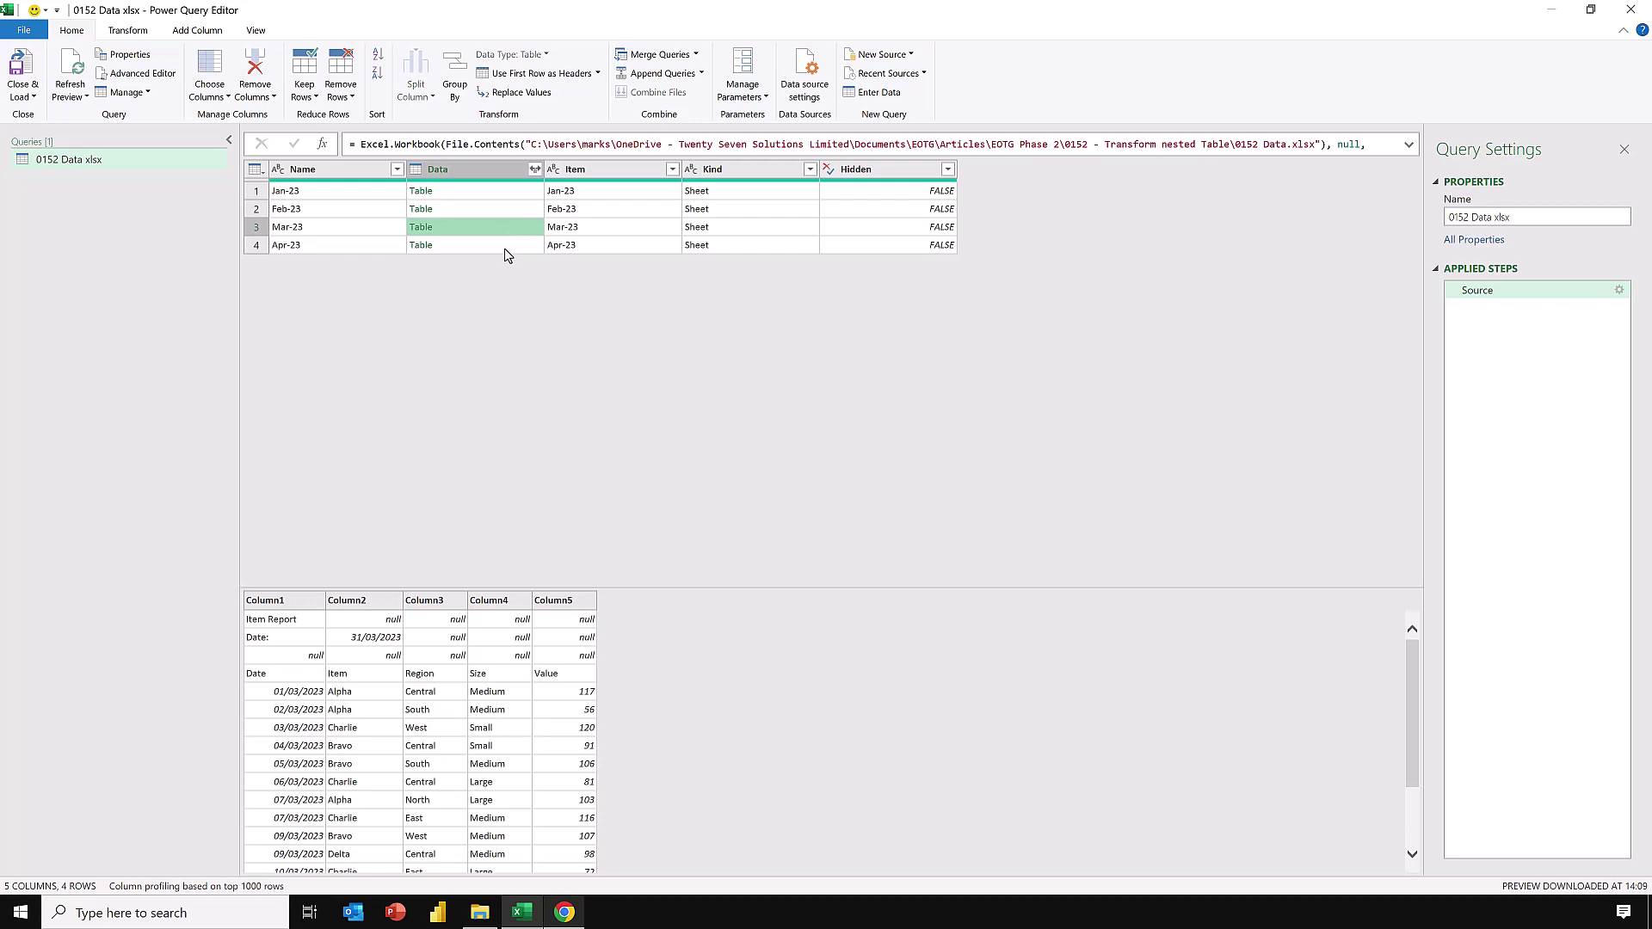
pyautogui.click(506, 250)
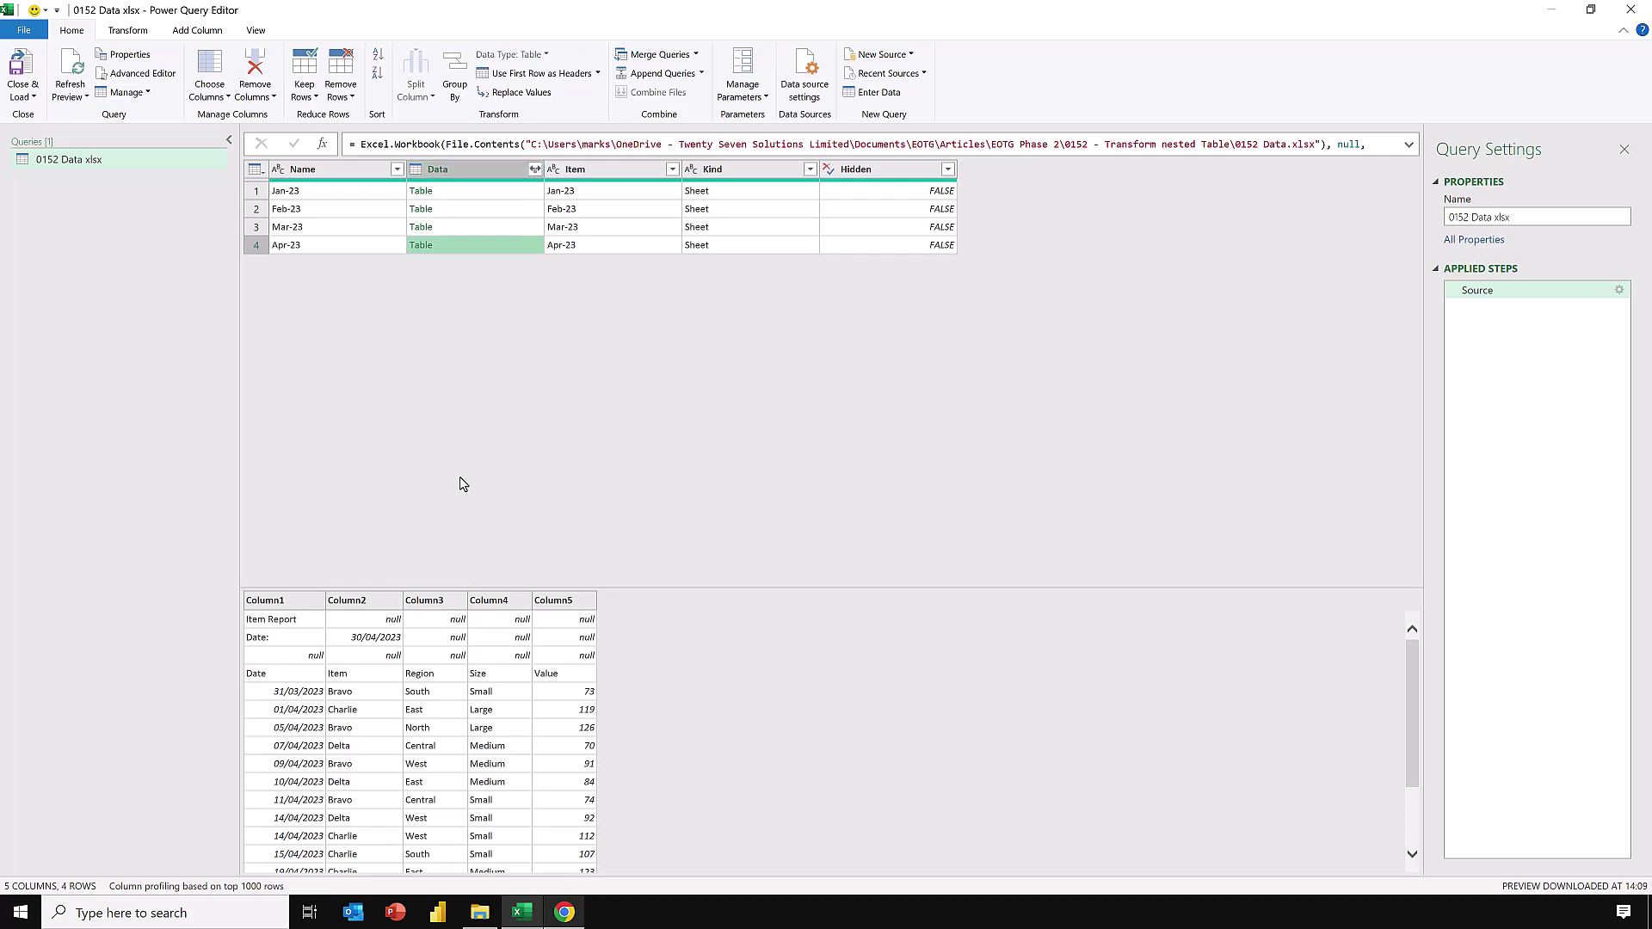
pyautogui.click(504, 192)
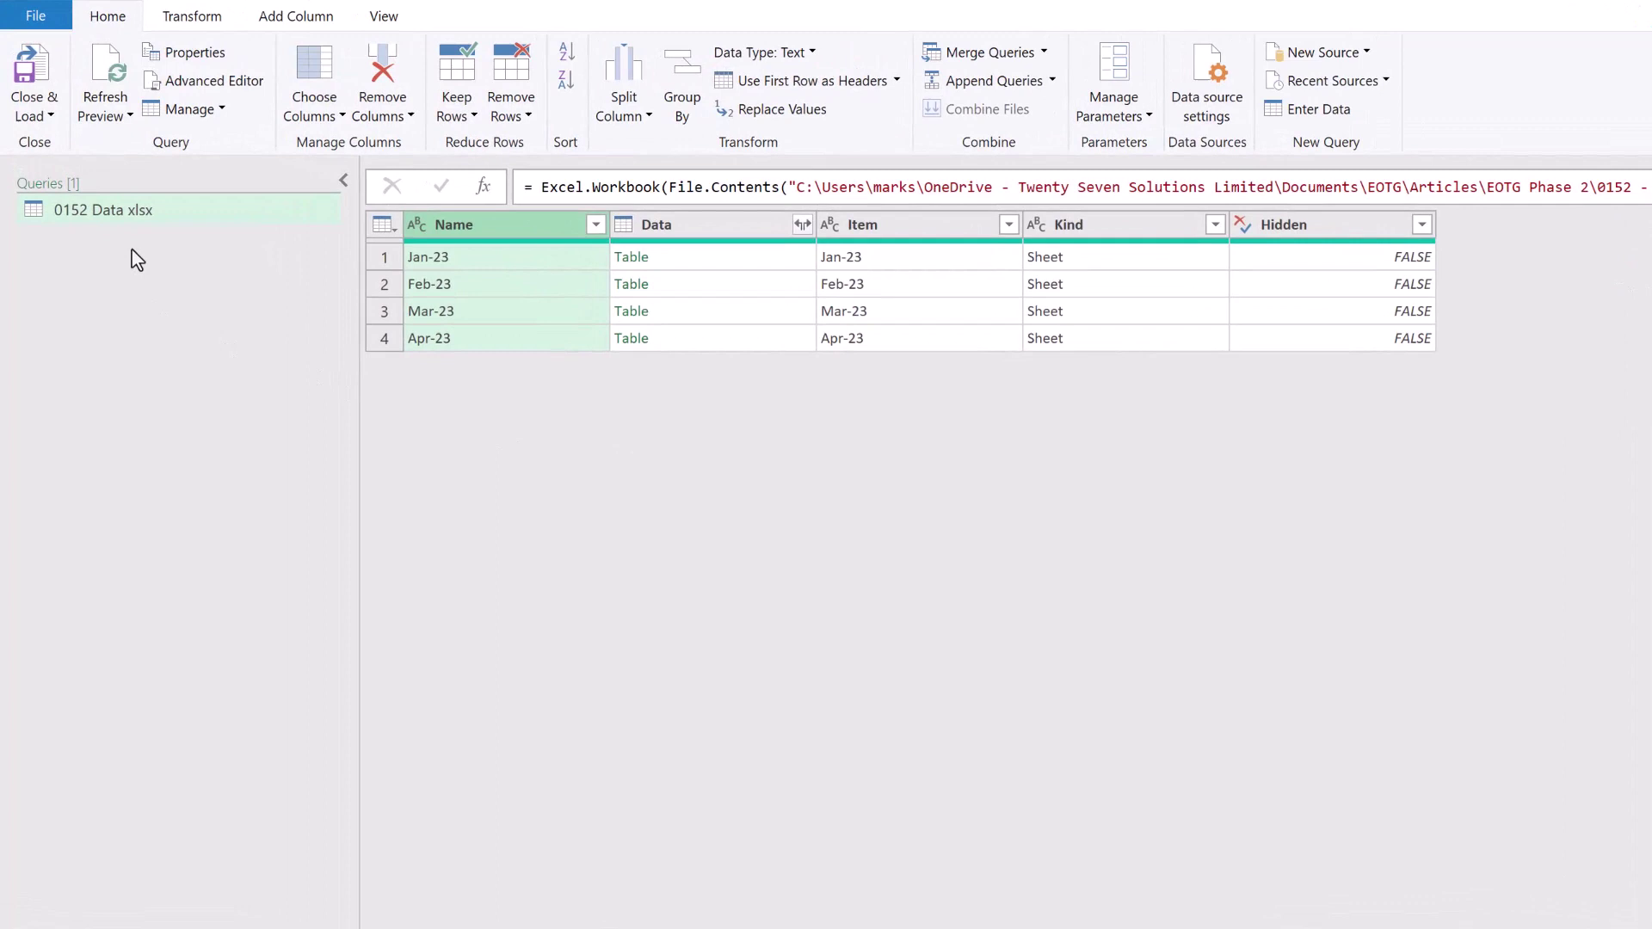
# - Duplicate the 0152 Data xlsx query and rename the copy 'Duplicate'
pyautogui.rightClick(140, 210)
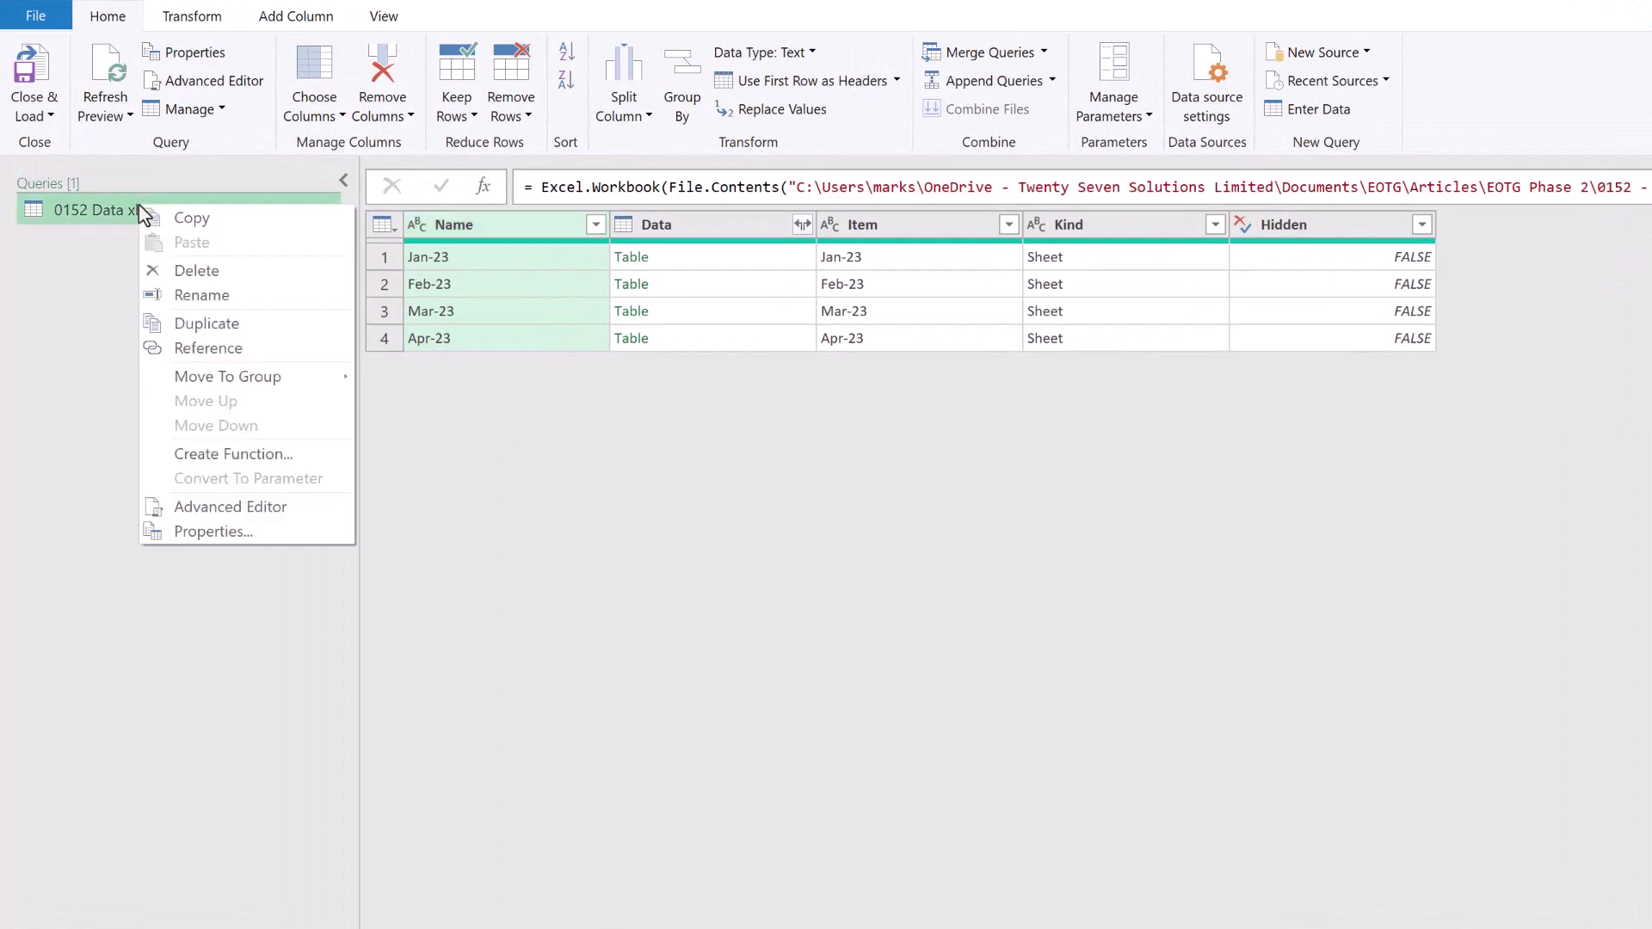
pyautogui.click(206, 324)
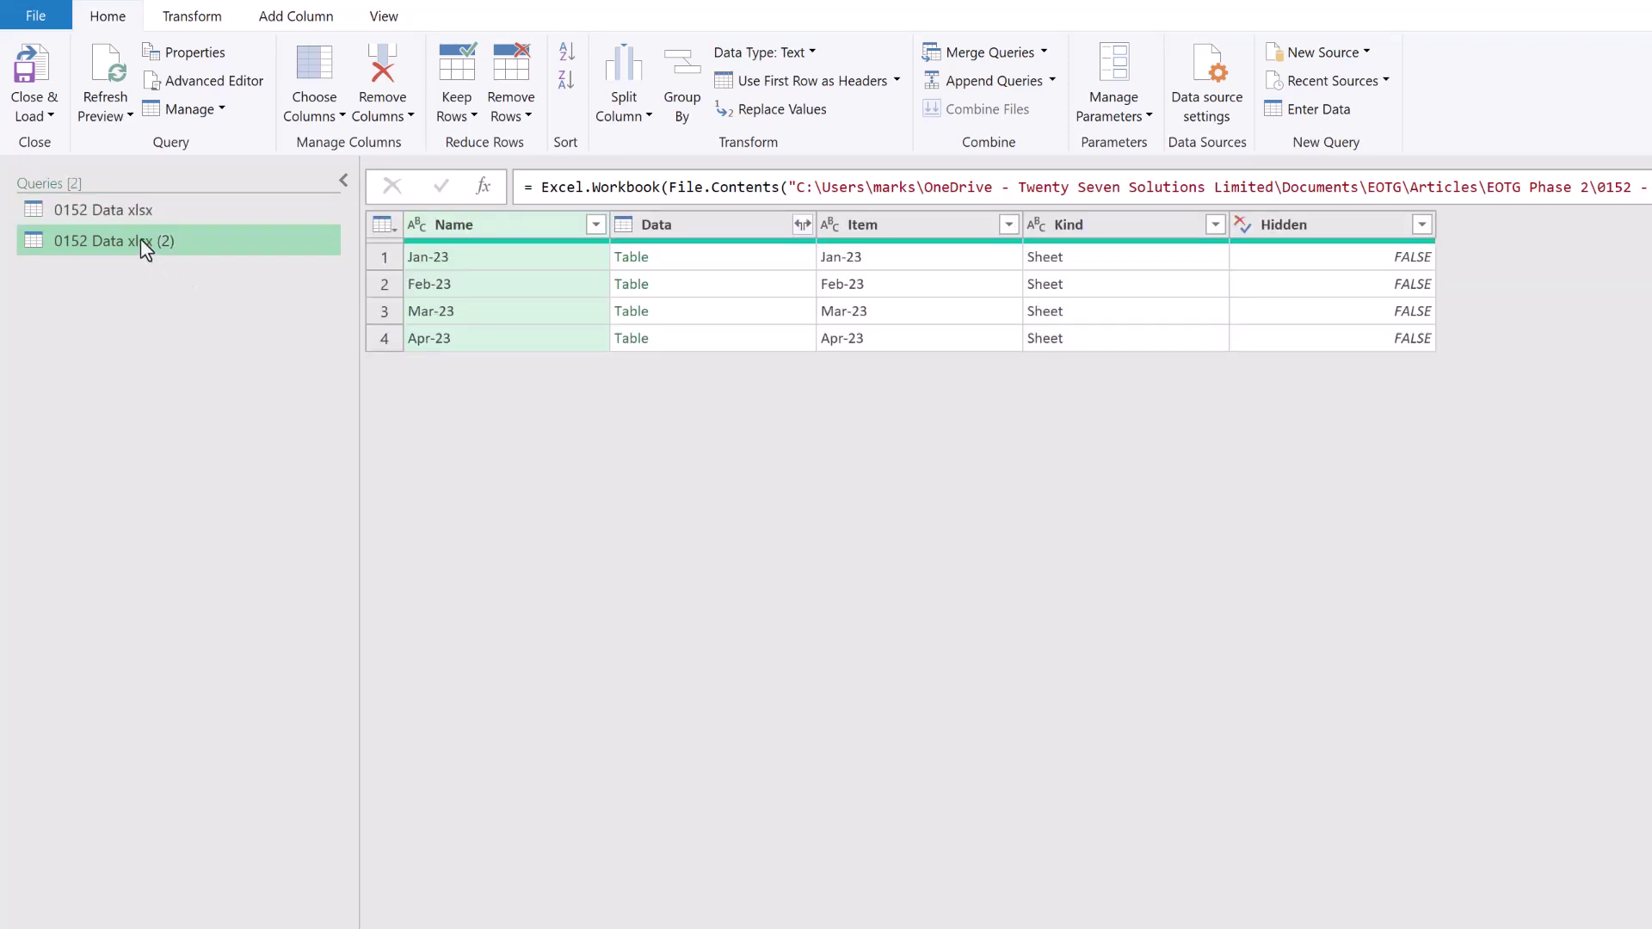
pyautogui.rightClick(141, 239)
pyautogui.click(210, 330)
pyautogui.write('Duplicate')
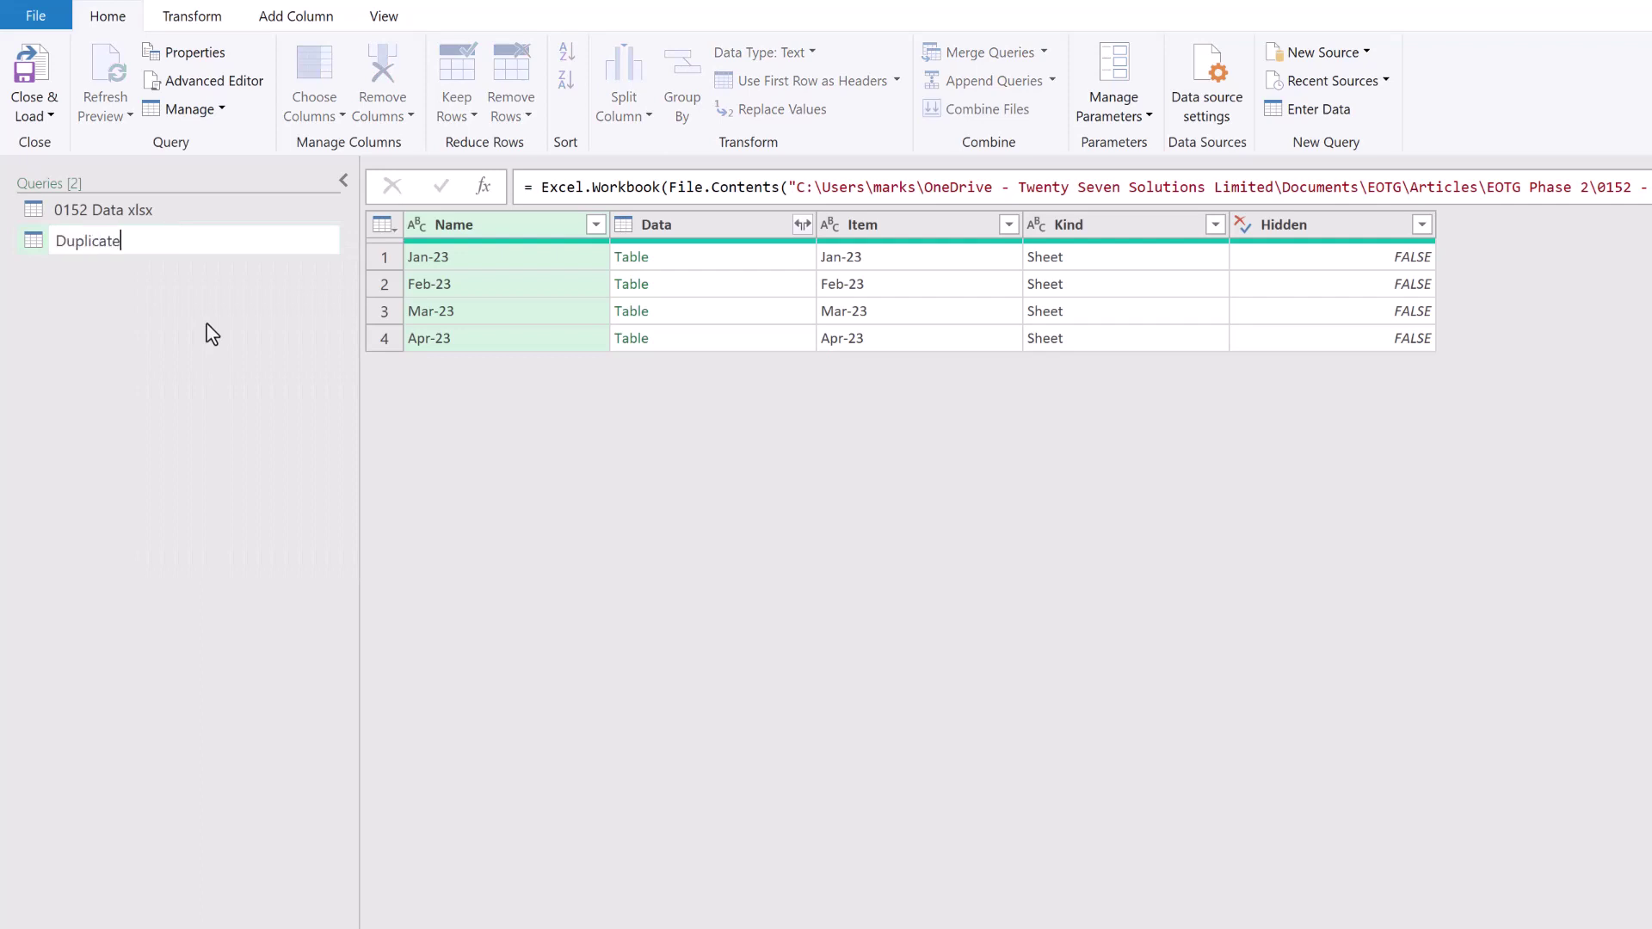
pyautogui.press('Return')
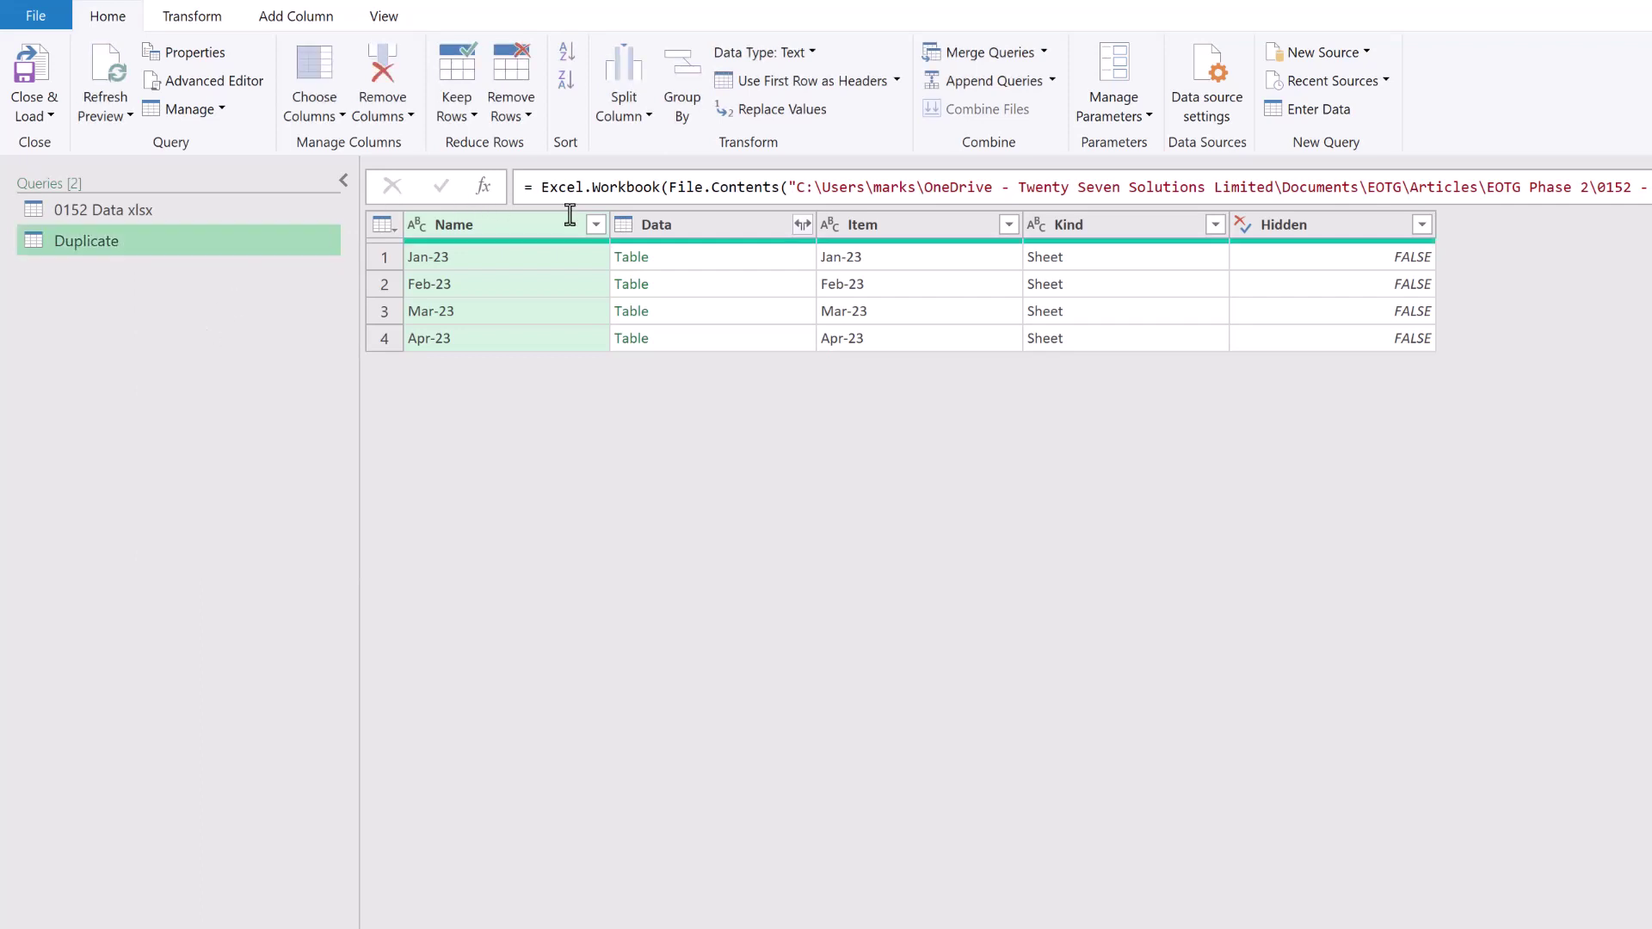
# - Drill into the Jan-23 table and delete the Changed Type and Promoted Headers steps
pyautogui.click(640, 262)
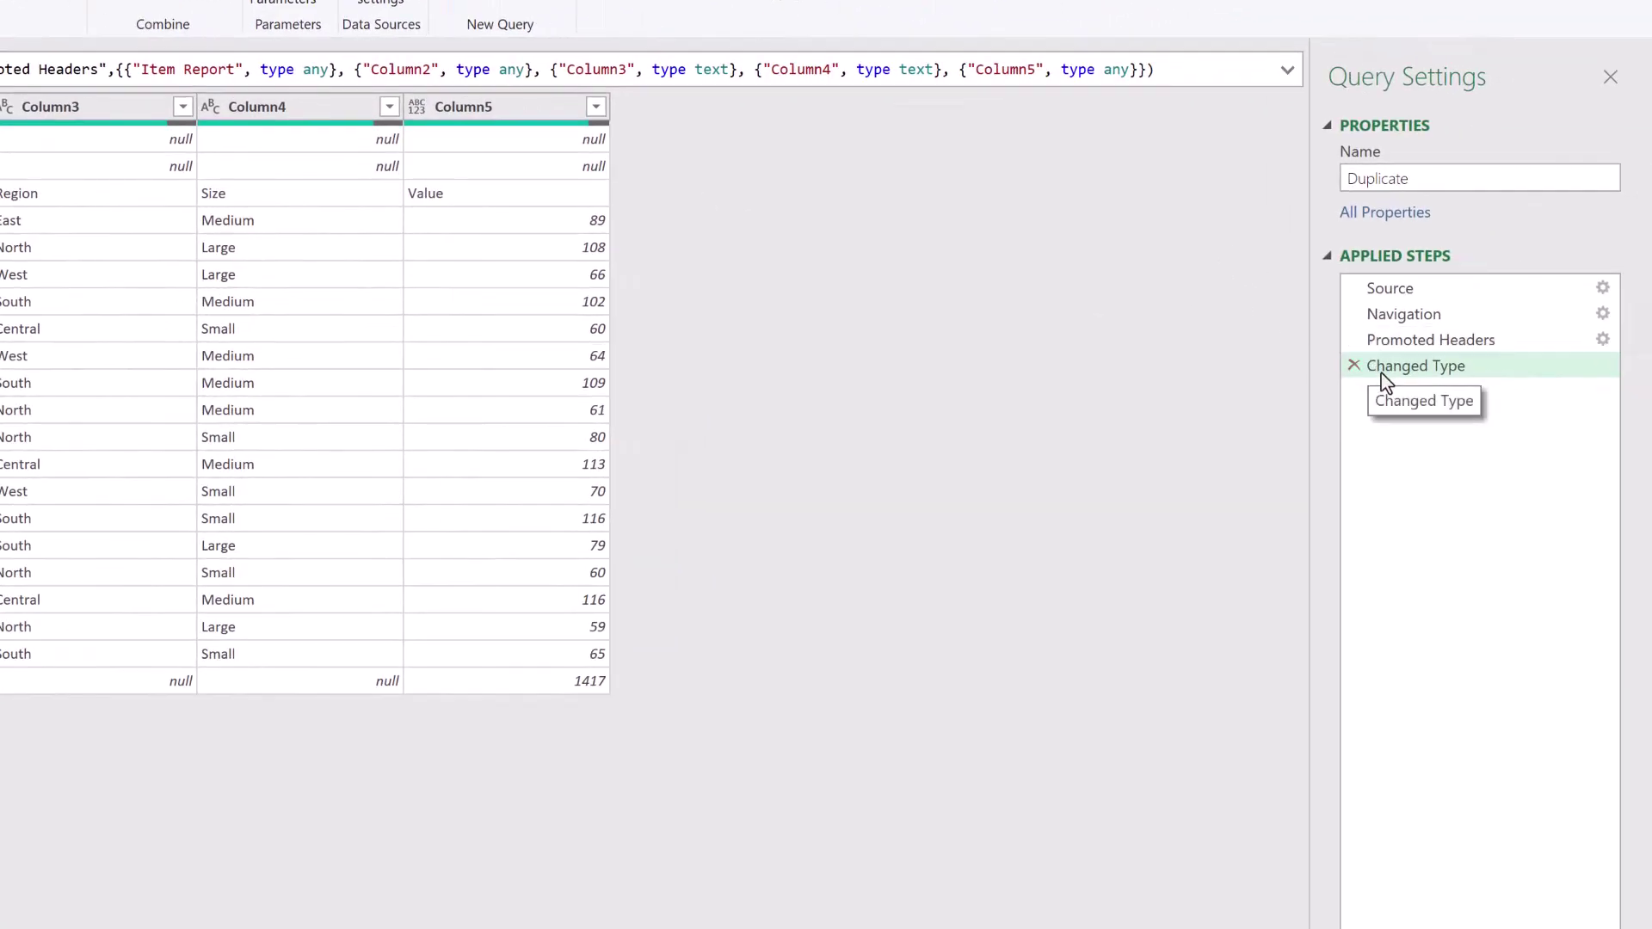
pyautogui.click(1355, 366)
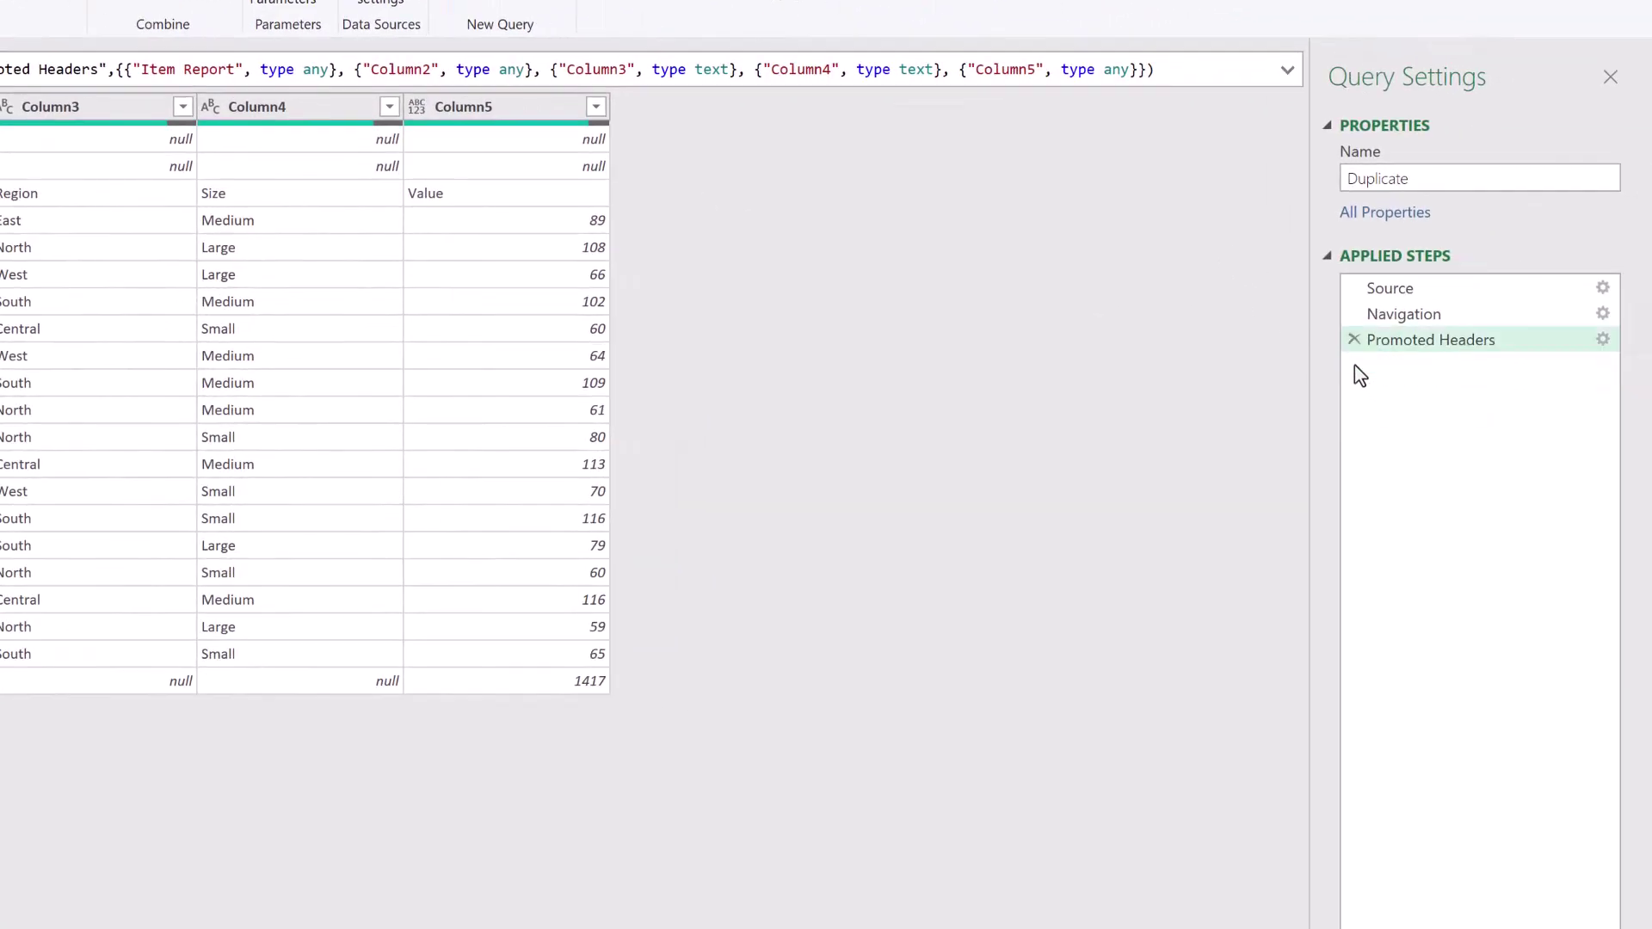
pyautogui.click(1356, 342)
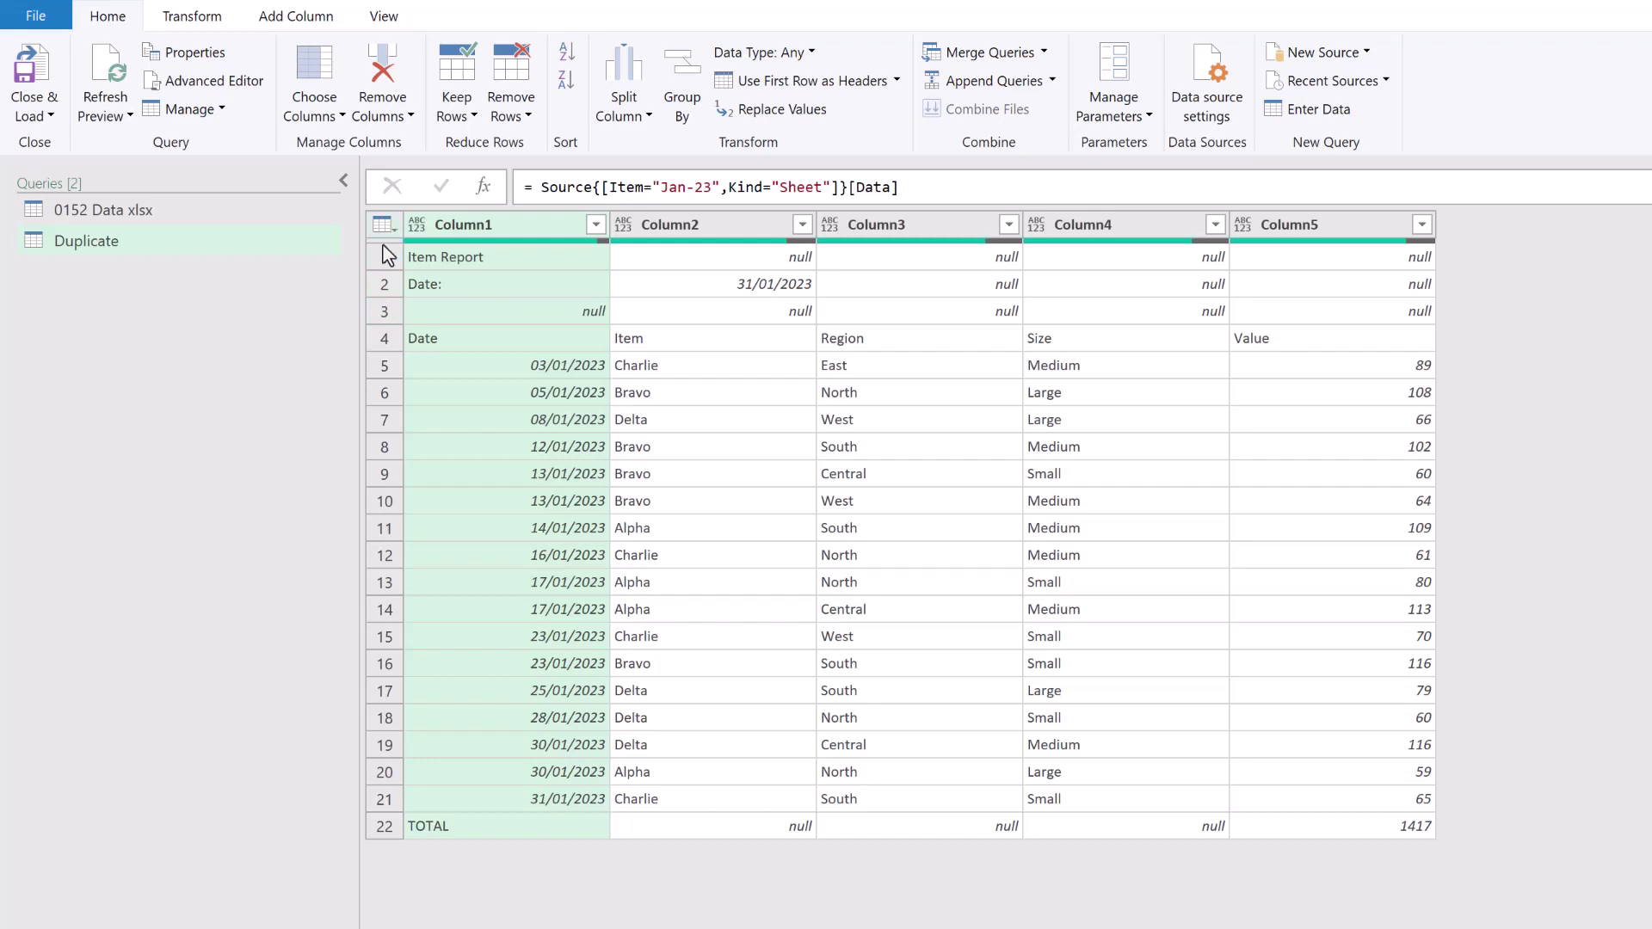
# - Remove the top 3 rows from the Jan-23 table with Remove Top Rows
pyautogui.click(515, 110)
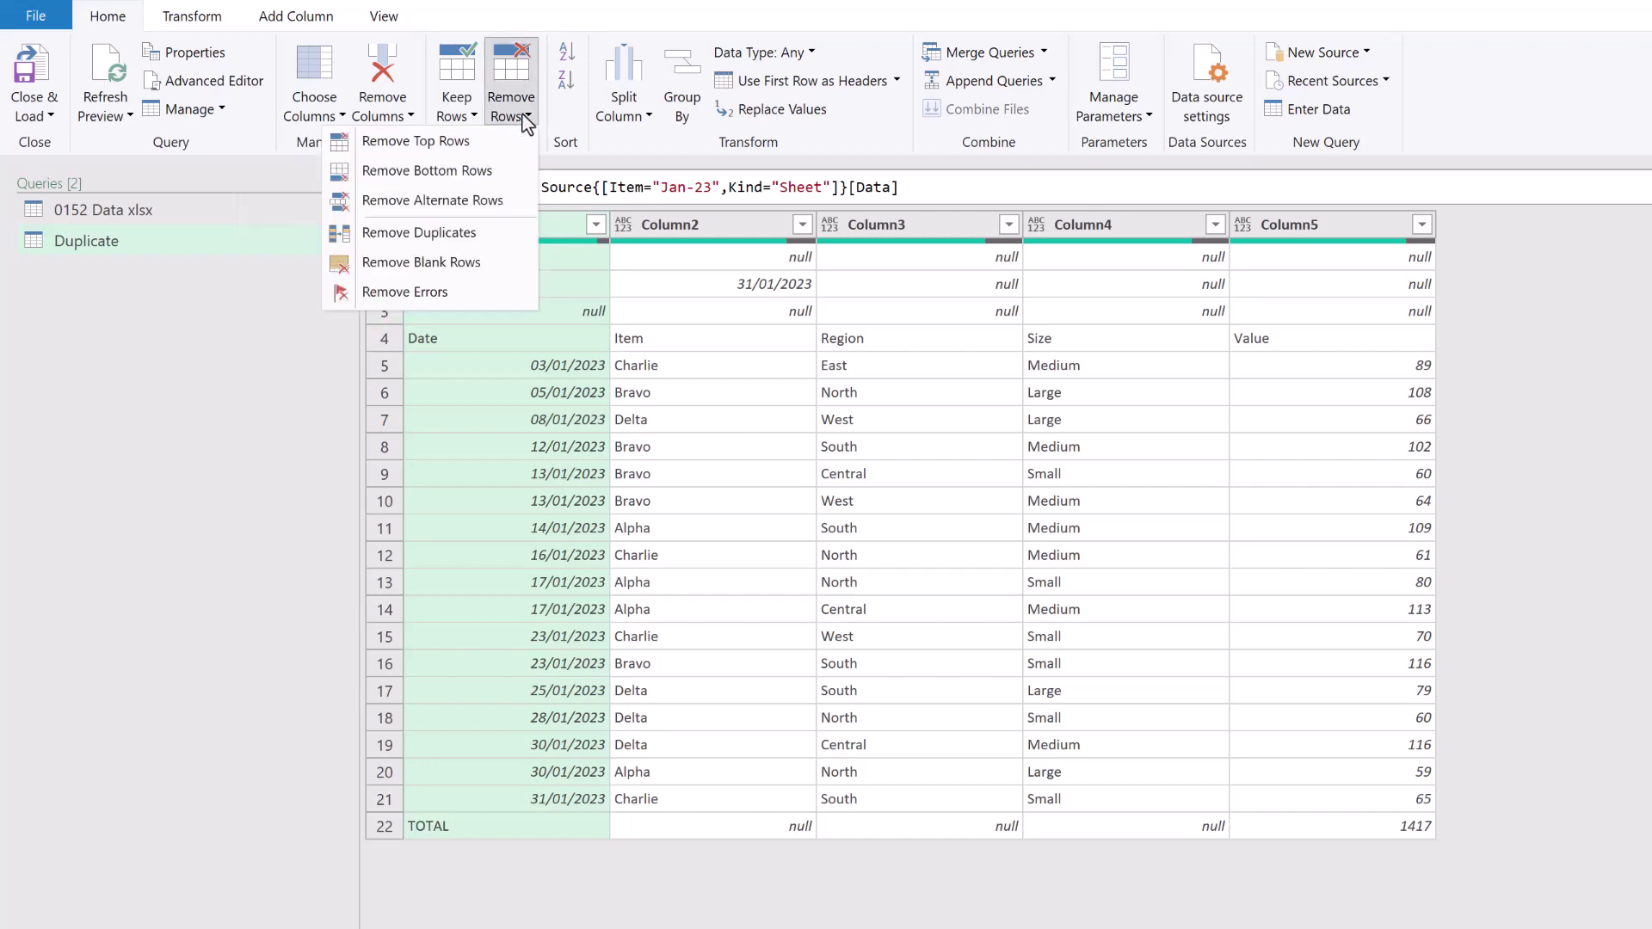
pyautogui.click(506, 145)
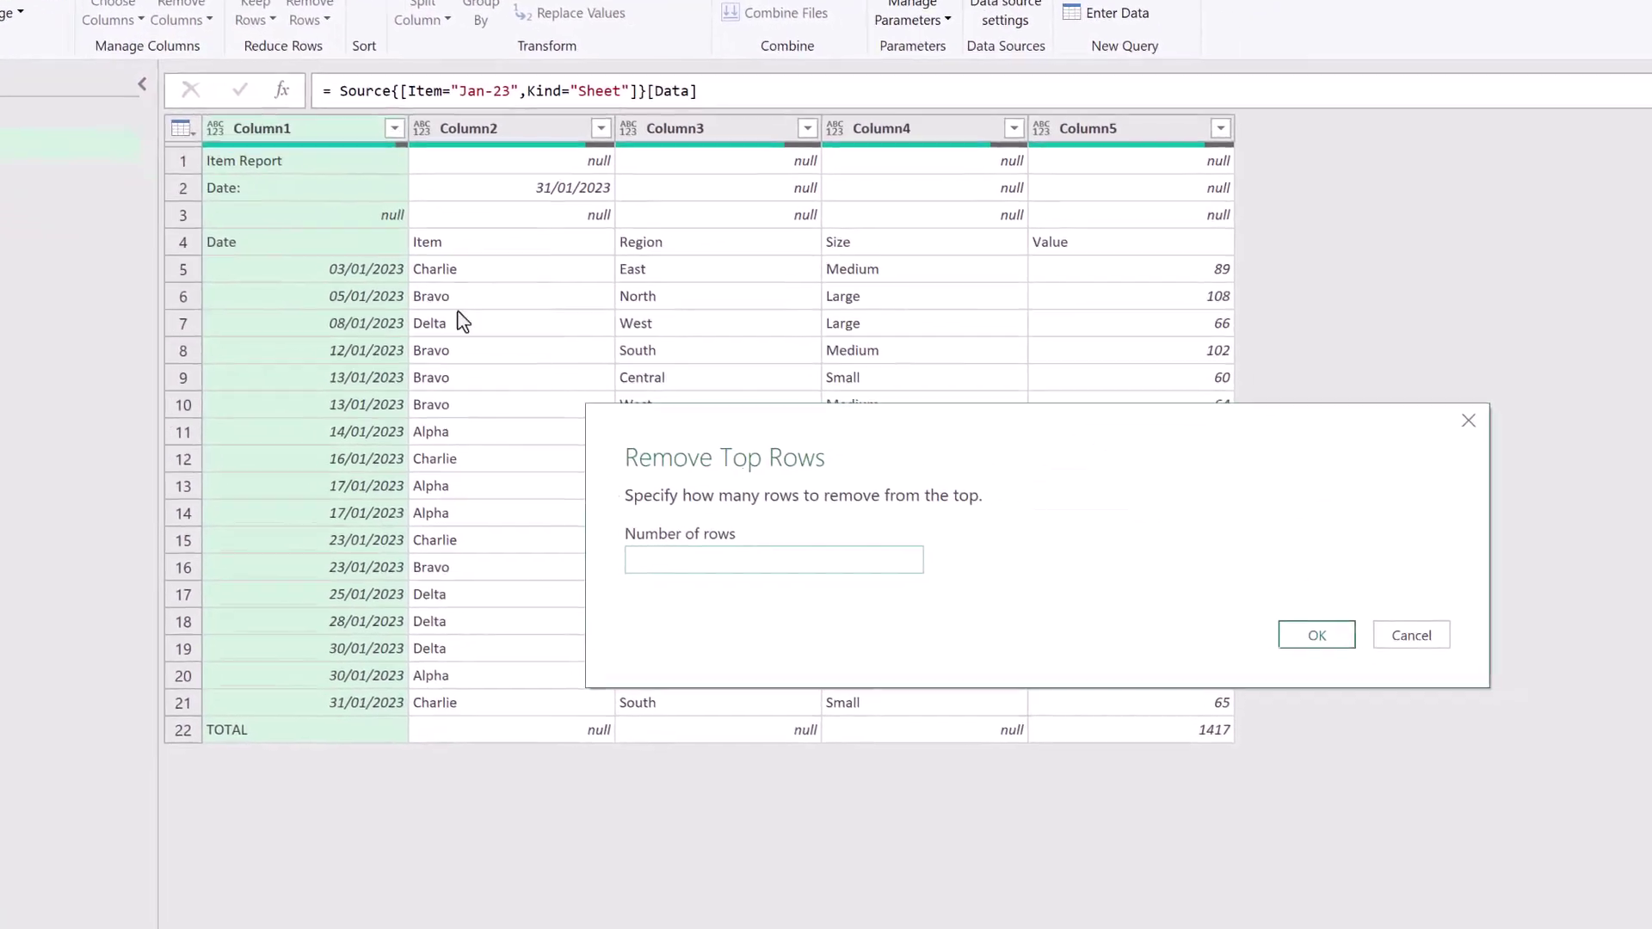
pyautogui.write('3')
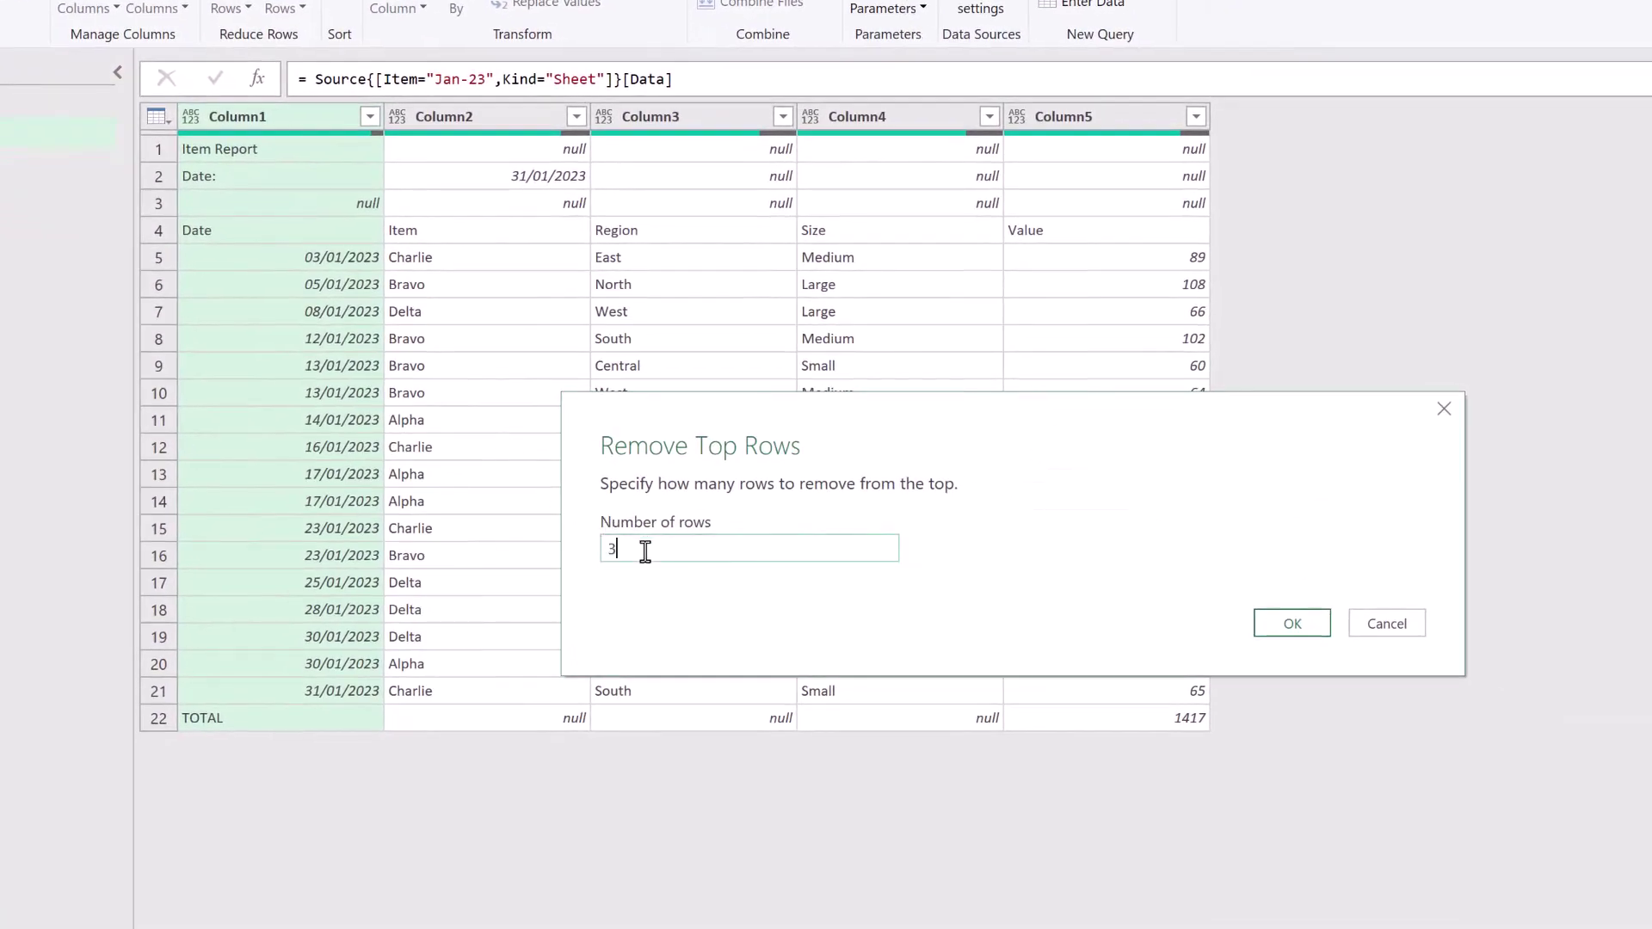
pyautogui.click(1287, 626)
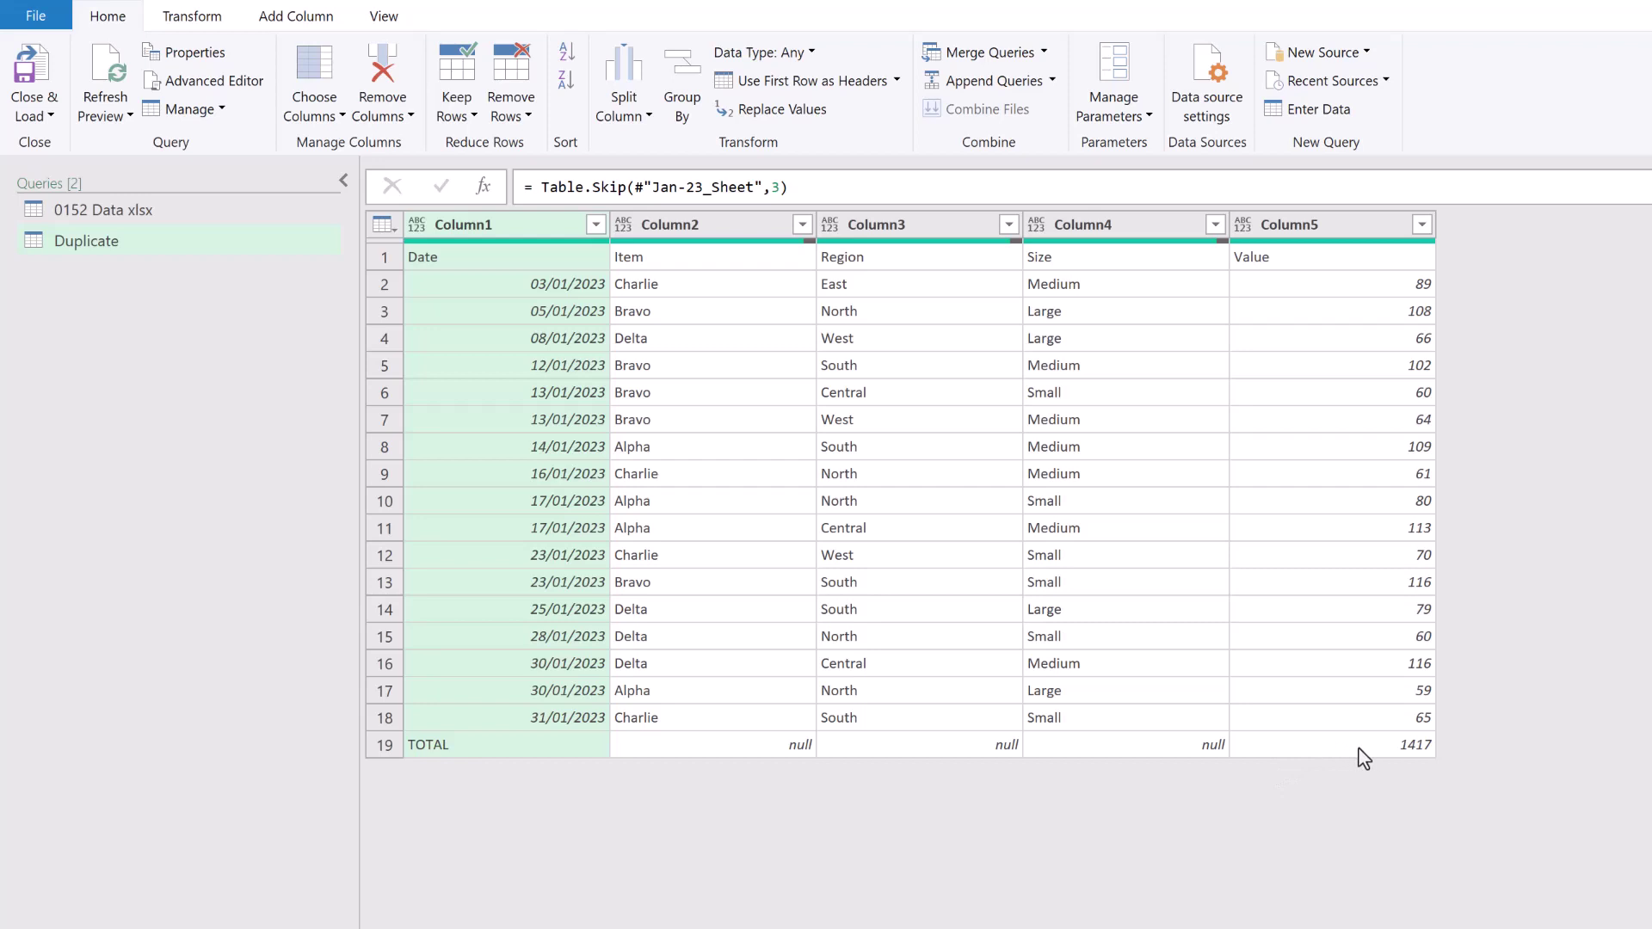
# - Filter Column1 to exclude rows equal to TOTAL
pyautogui.rightClick(549, 746)
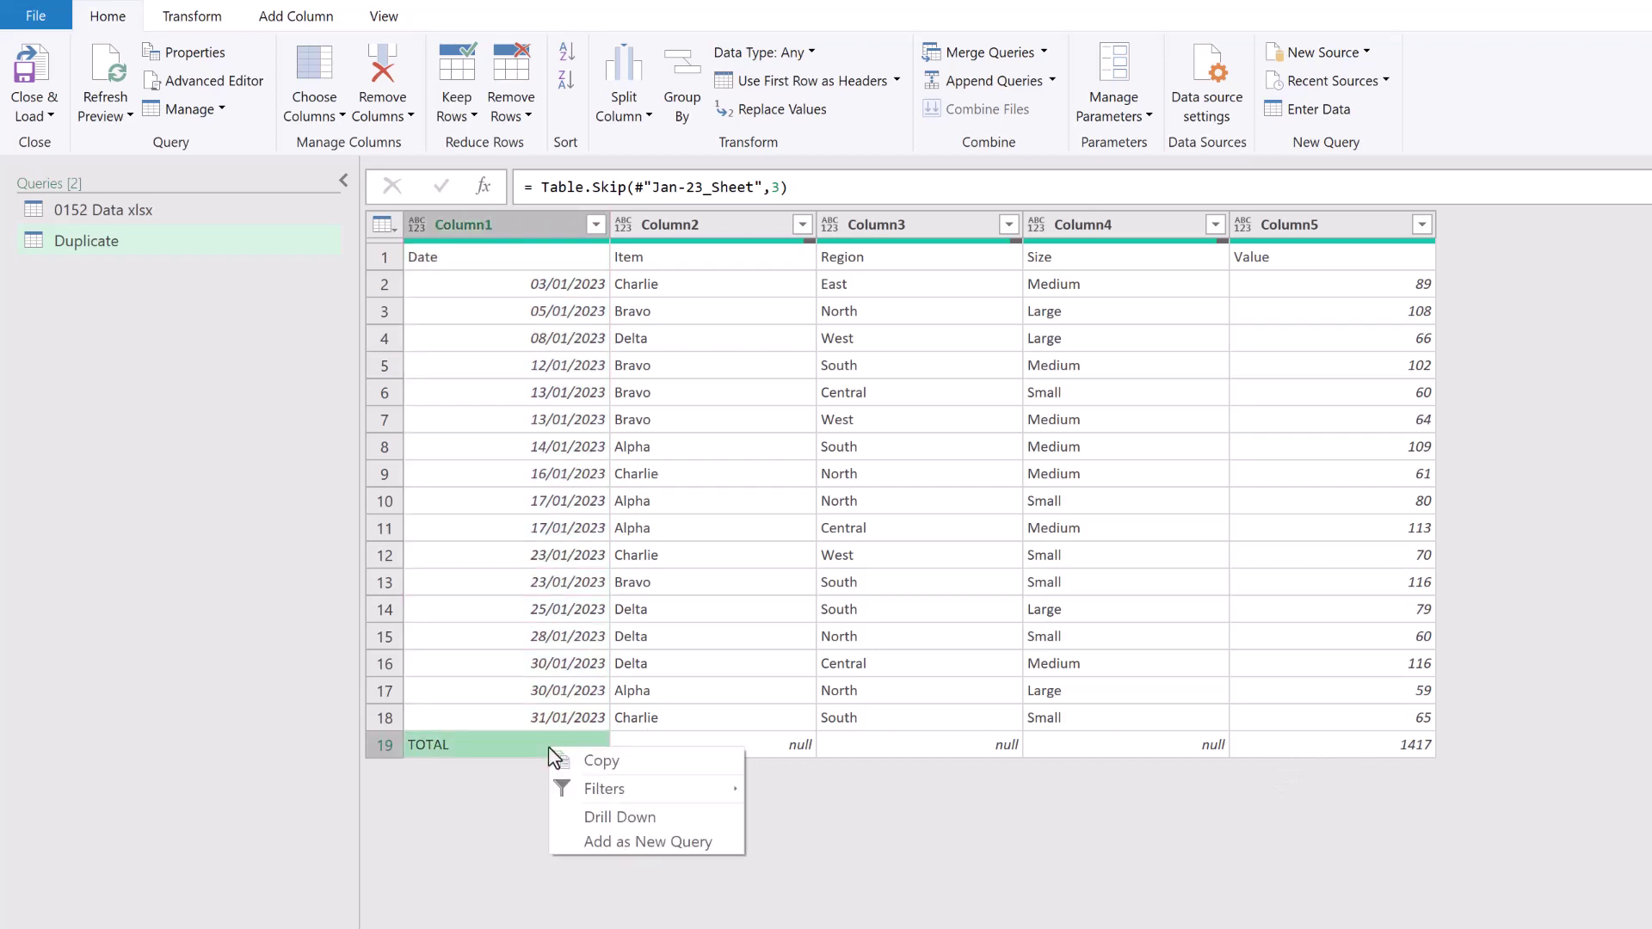
pyautogui.moveTo(609, 797)
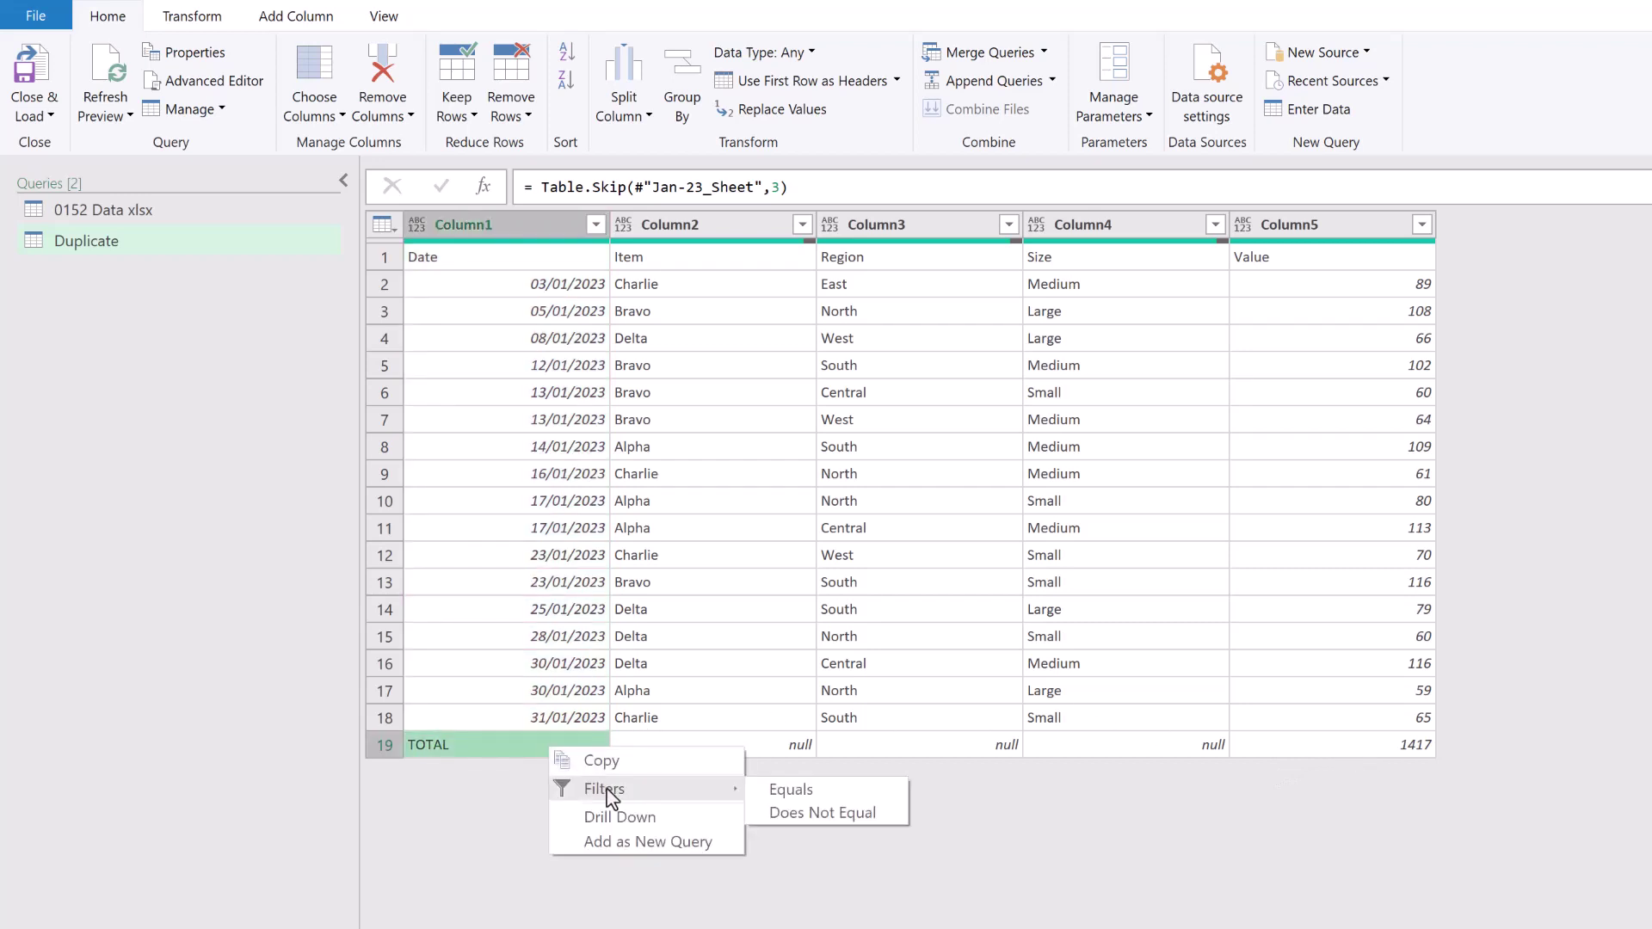
pyautogui.click(828, 813)
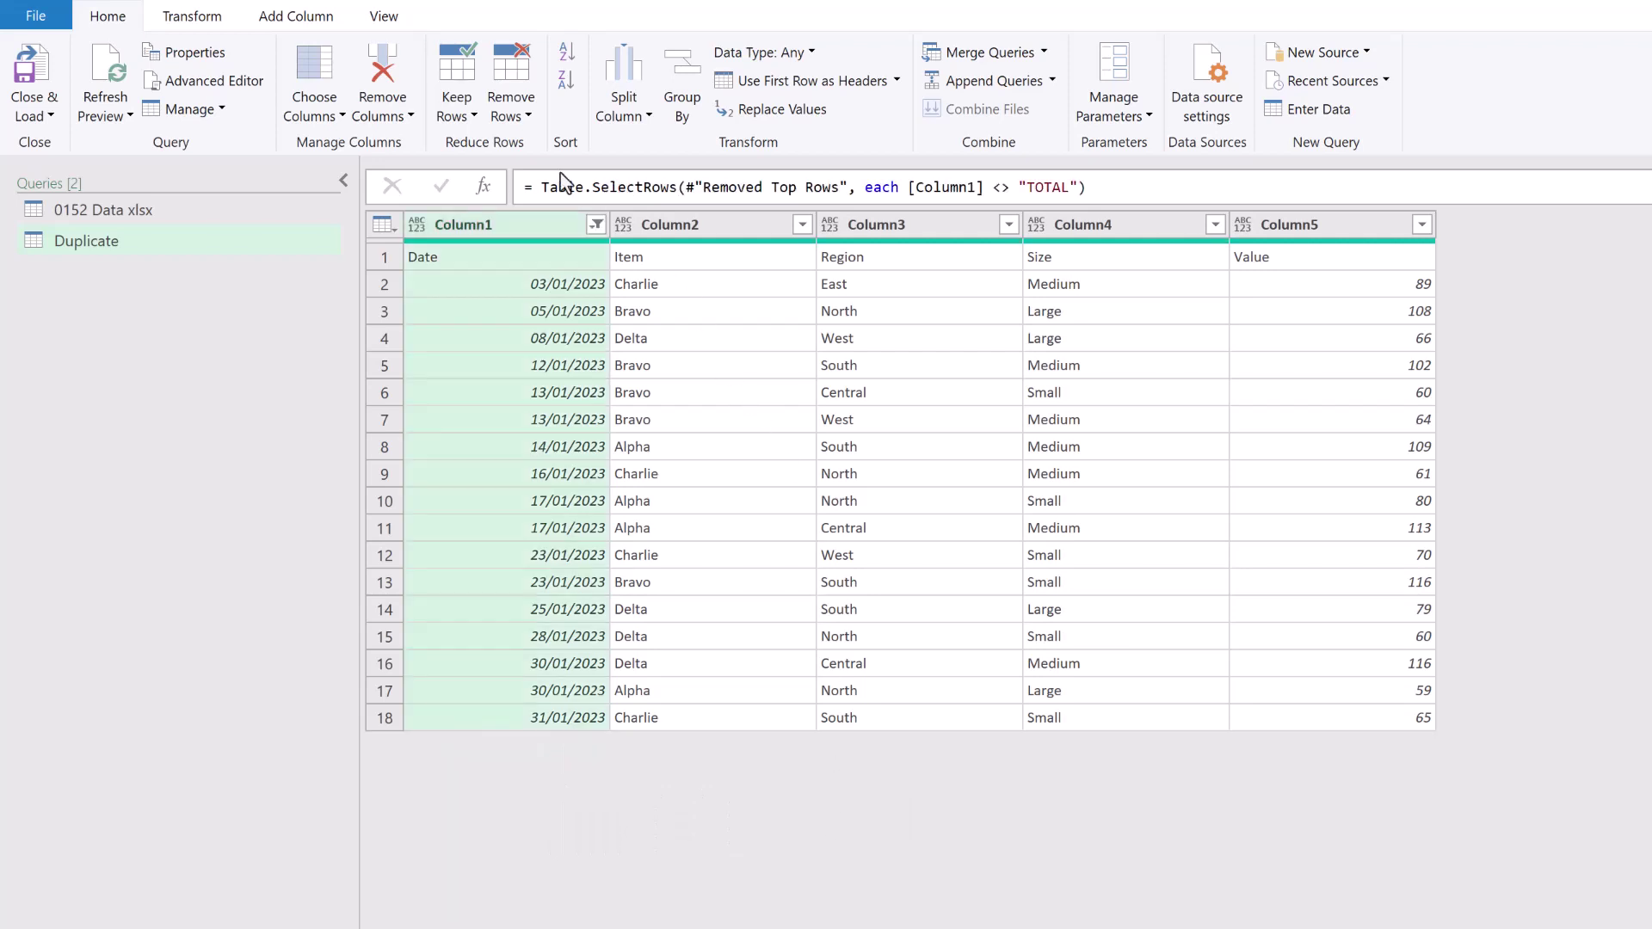
# - Use the first row as headers: Date, Item, Region, Size, Value
pyautogui.click(213, 24)
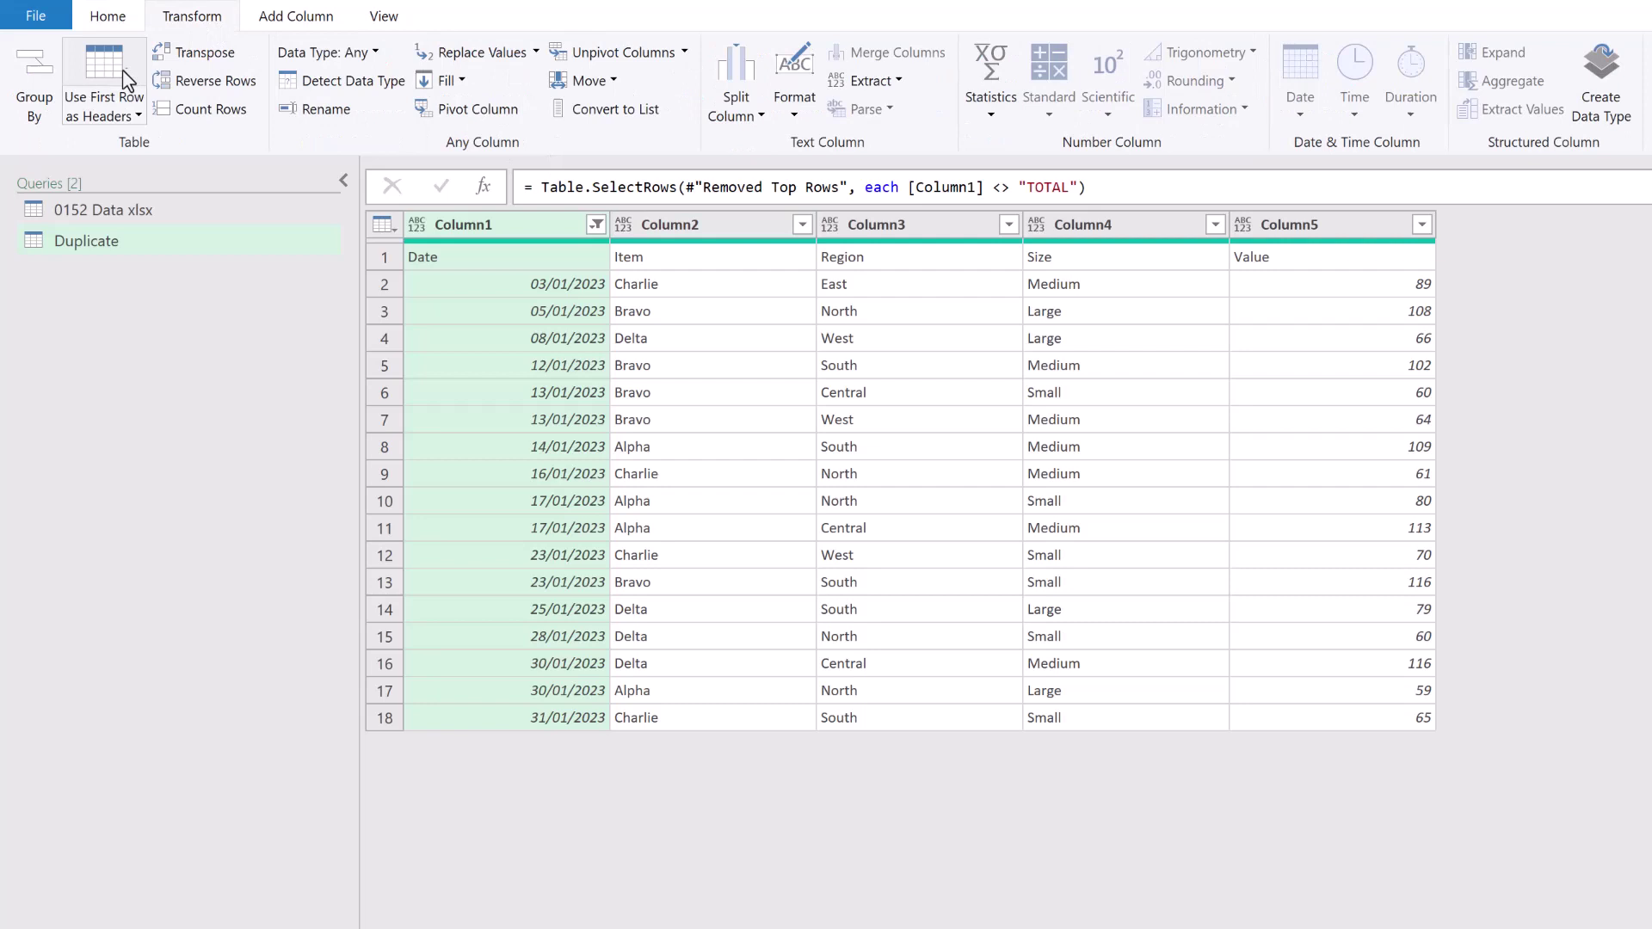
pyautogui.click(94, 87)
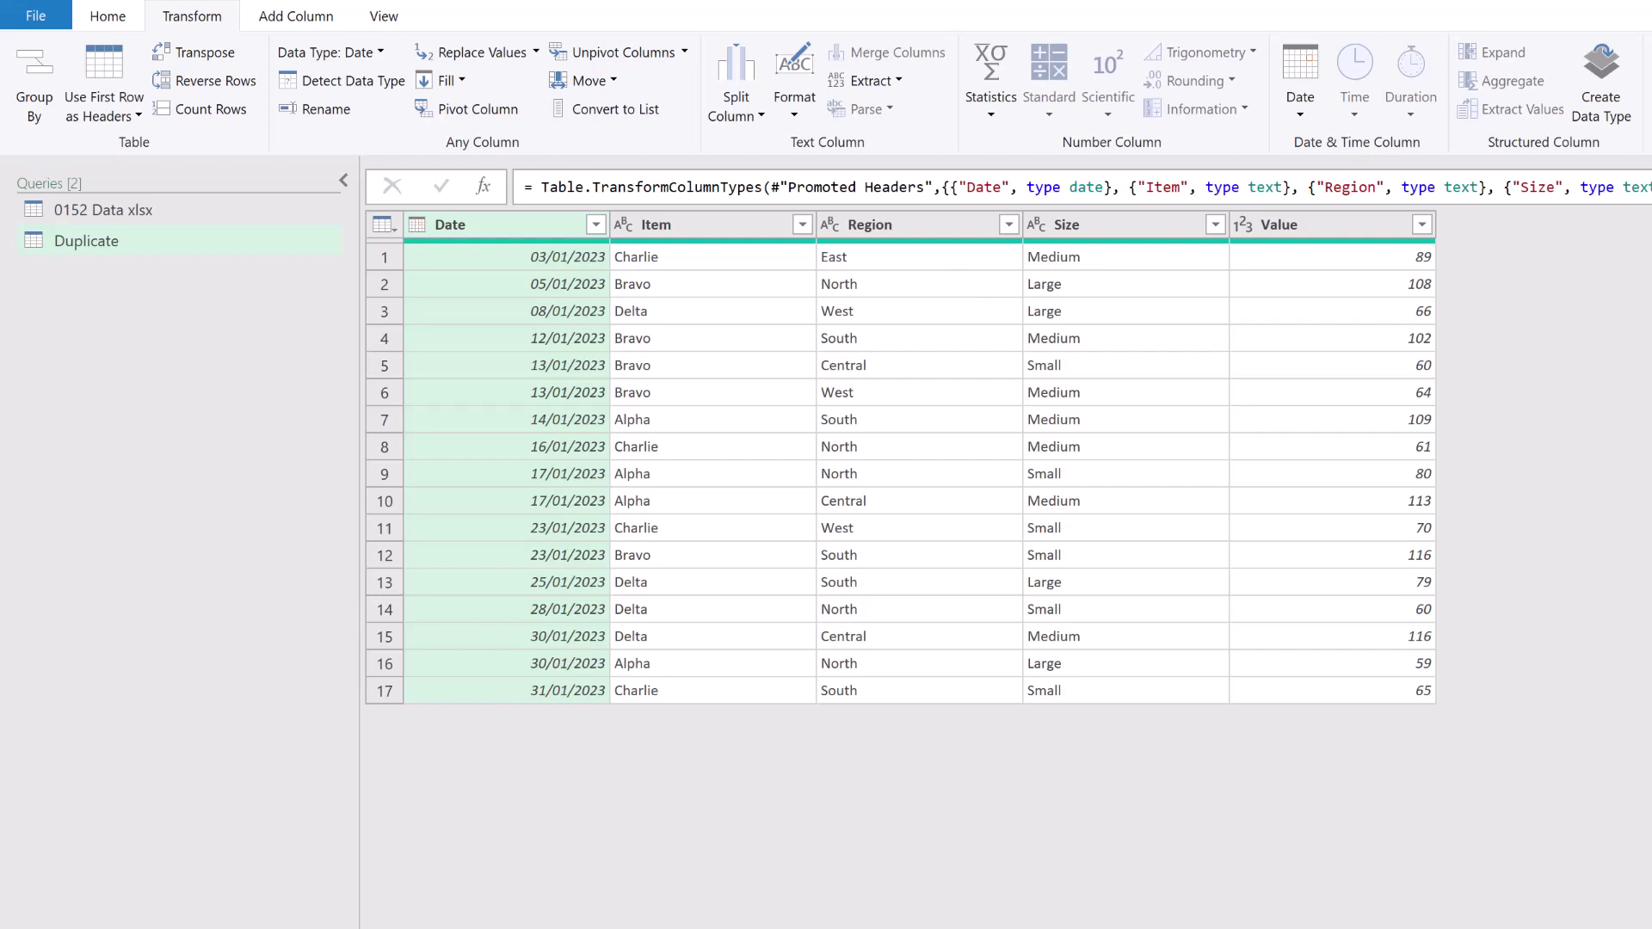
# - Add an Index column that starts from 1
pyautogui.click(303, 21)
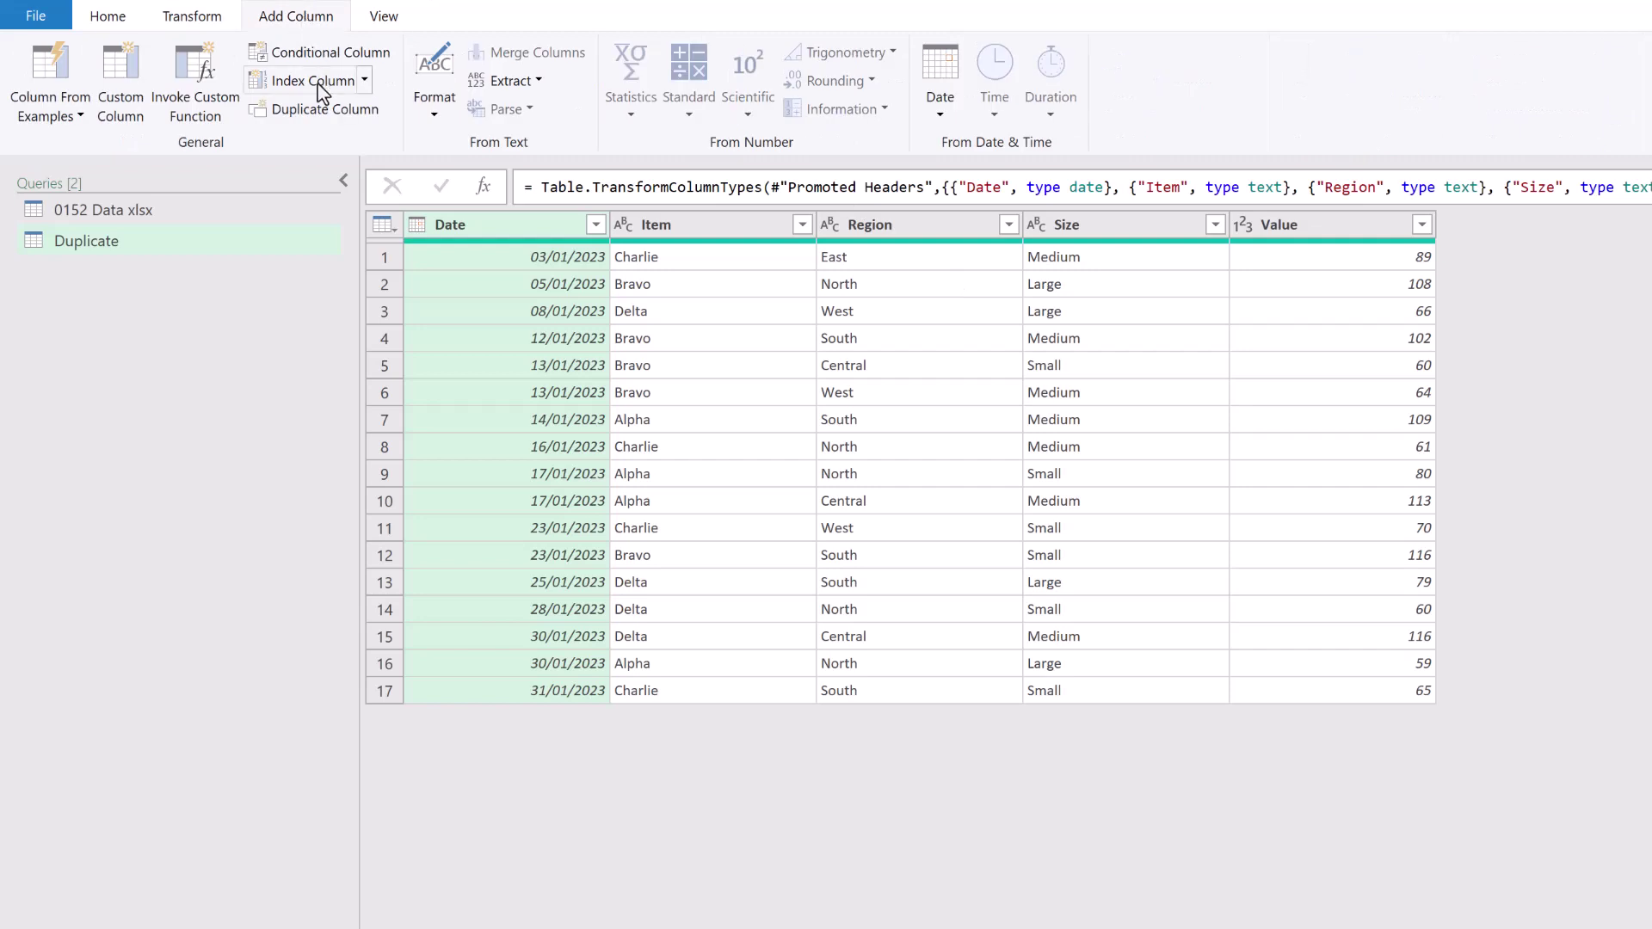
pyautogui.click(364, 82)
pyautogui.click(341, 136)
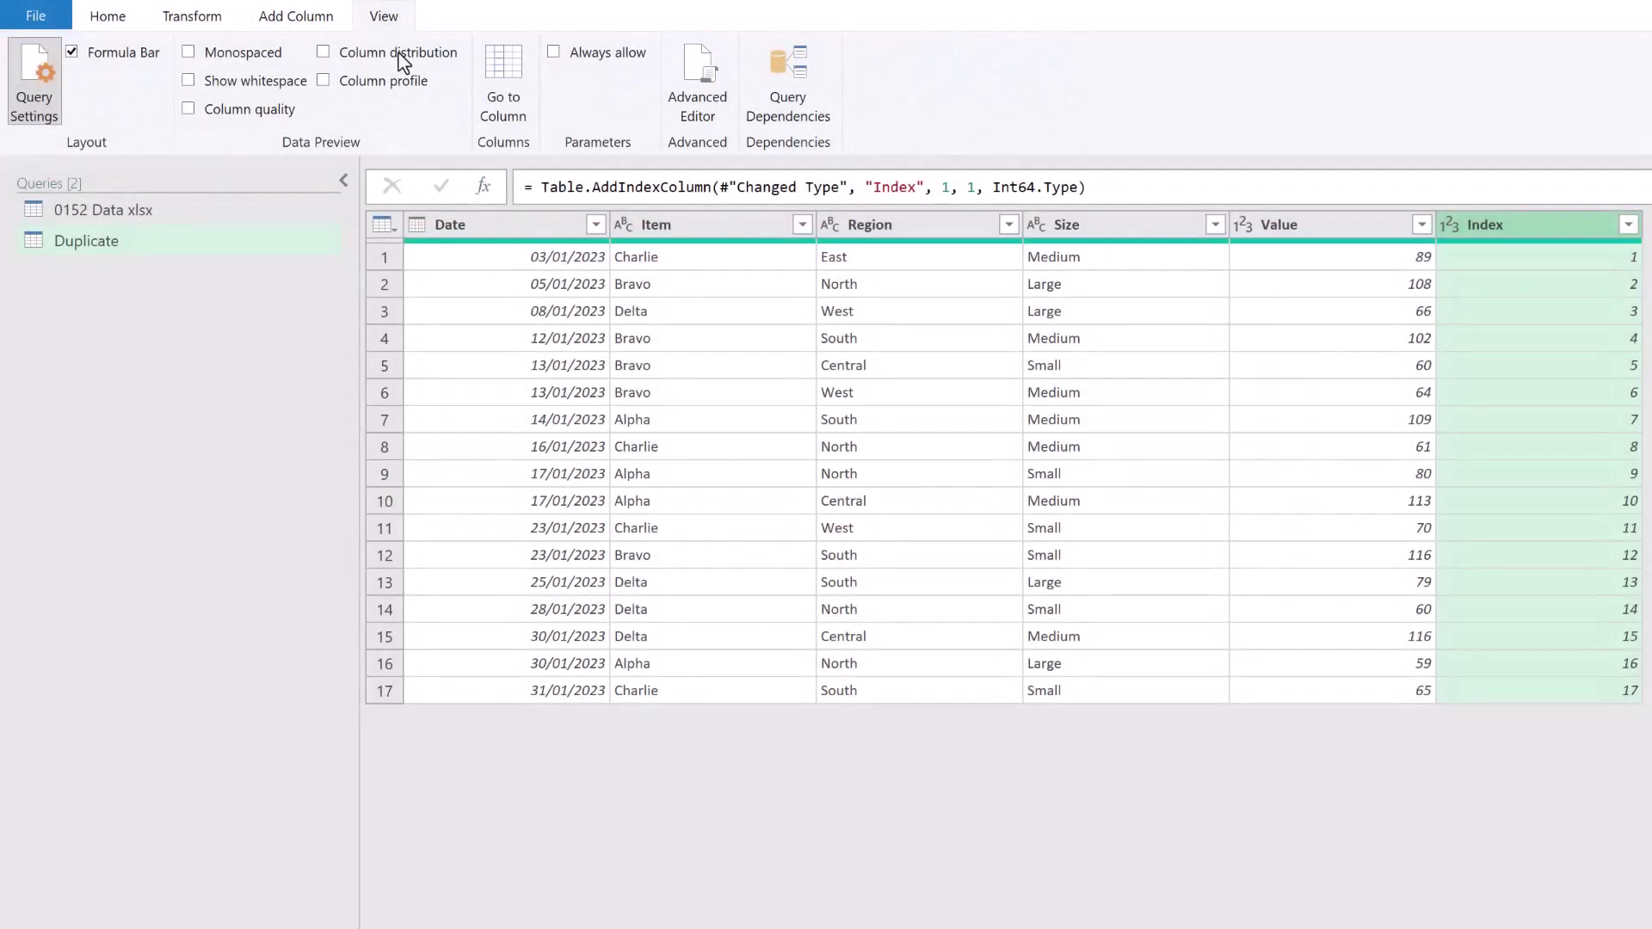
# - In Advanced Editor, delete the Source and Jan-23_Sheet lines from the M code
pyautogui.click(705, 81)
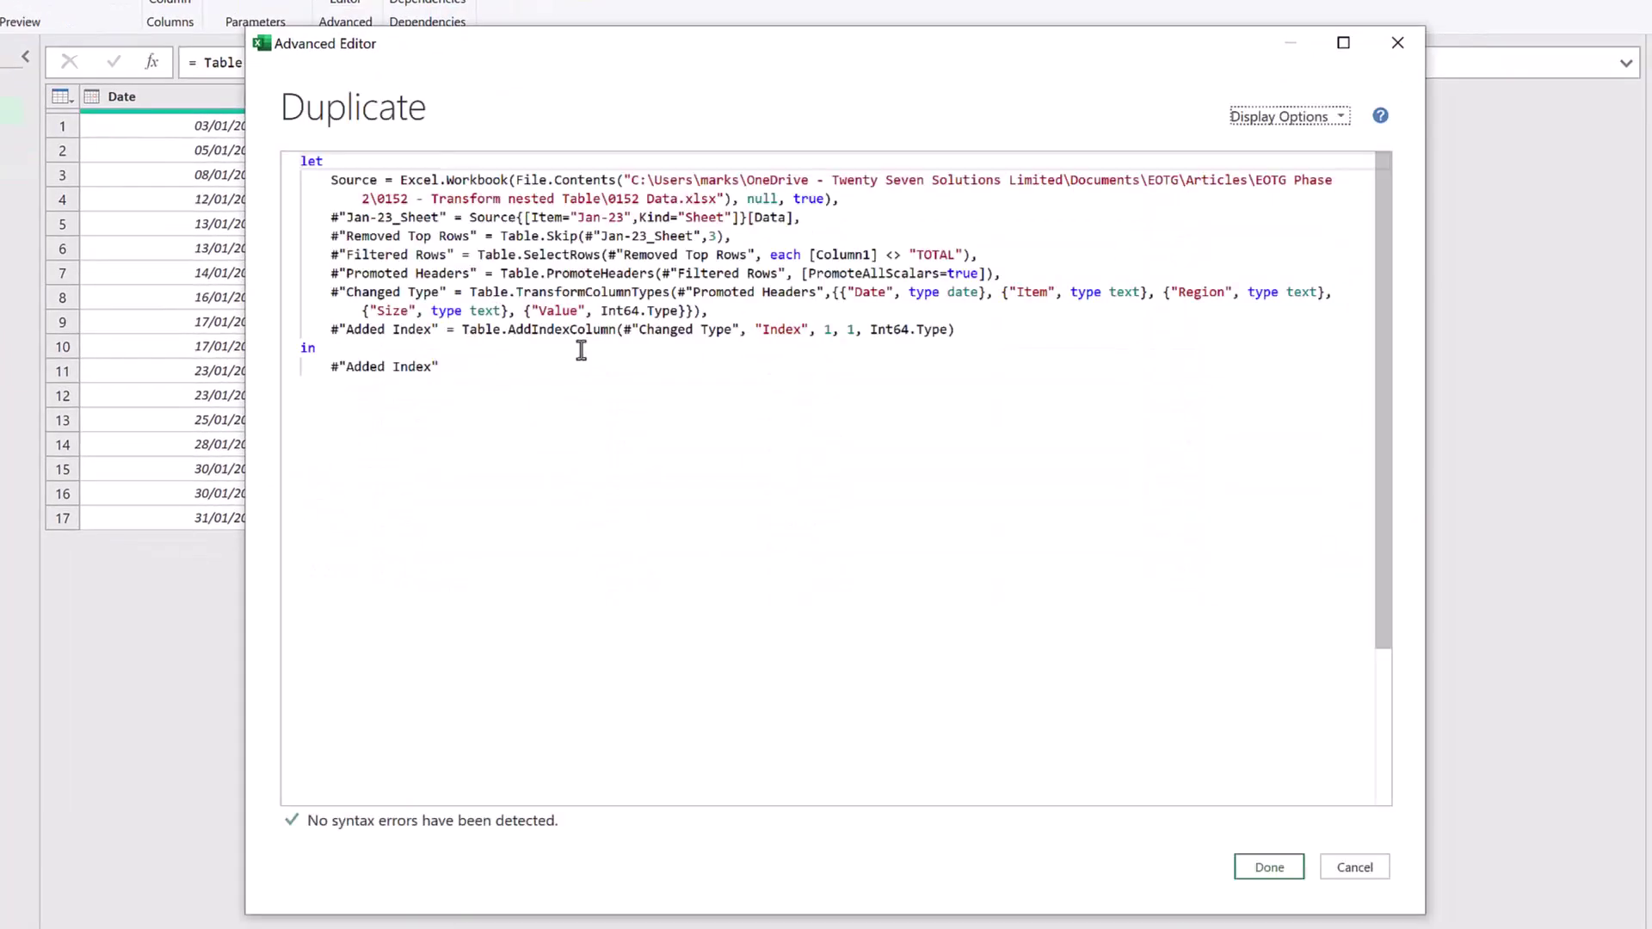
pyautogui.moveTo(561, 371); pyautogui.dragTo(286, 163)
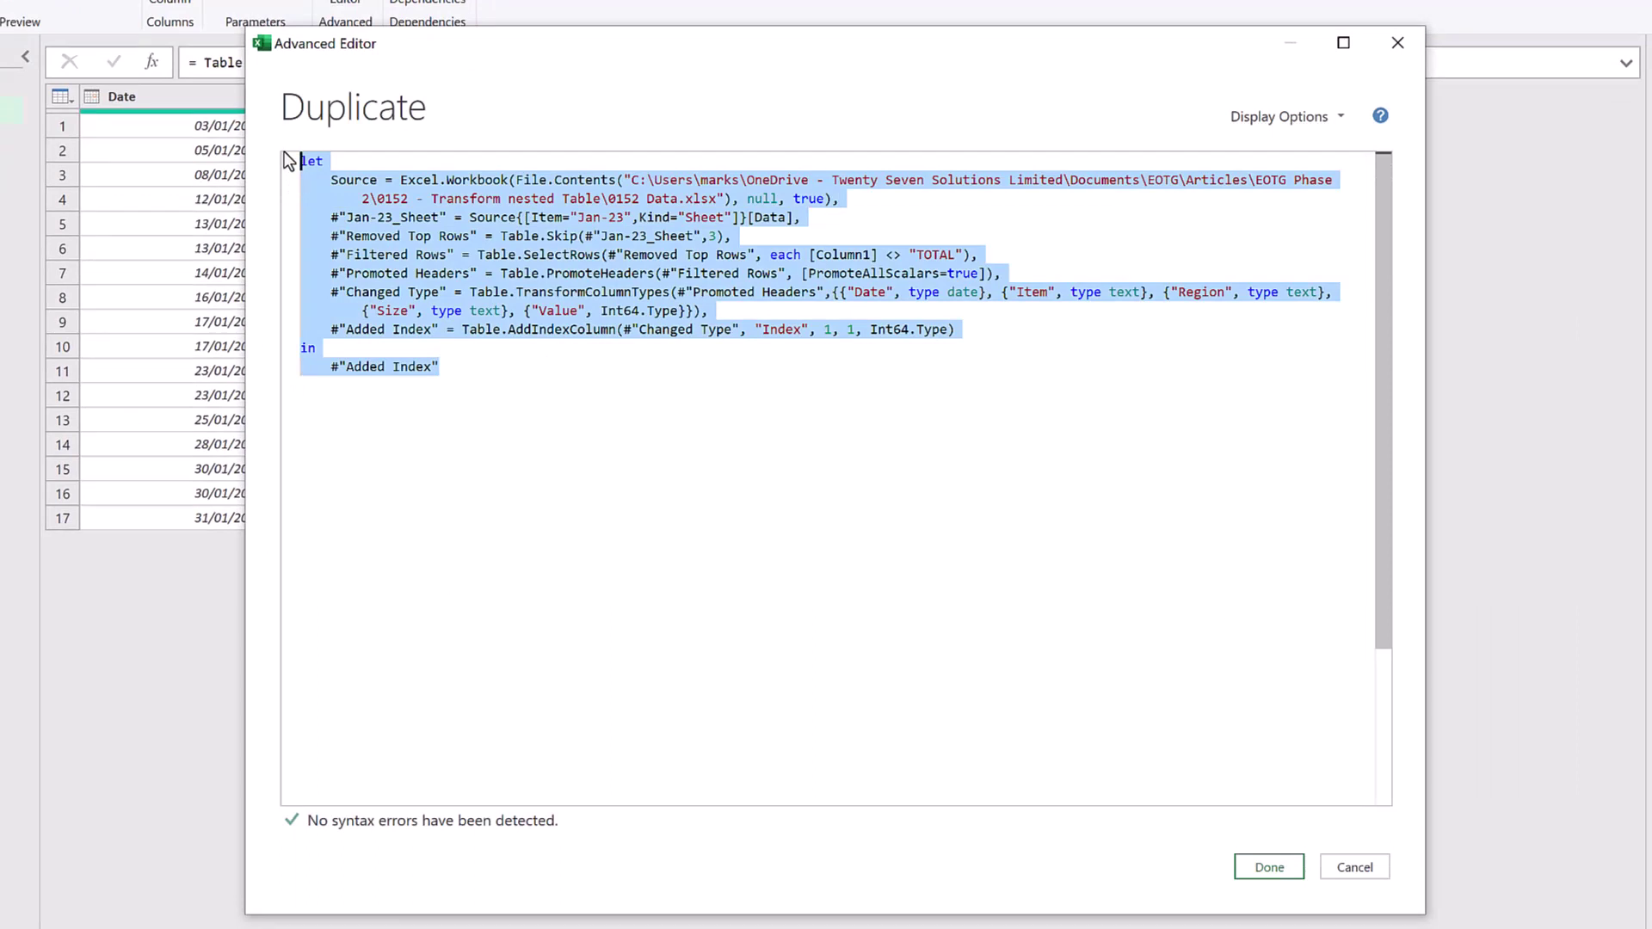
pyautogui.click(348, 183)
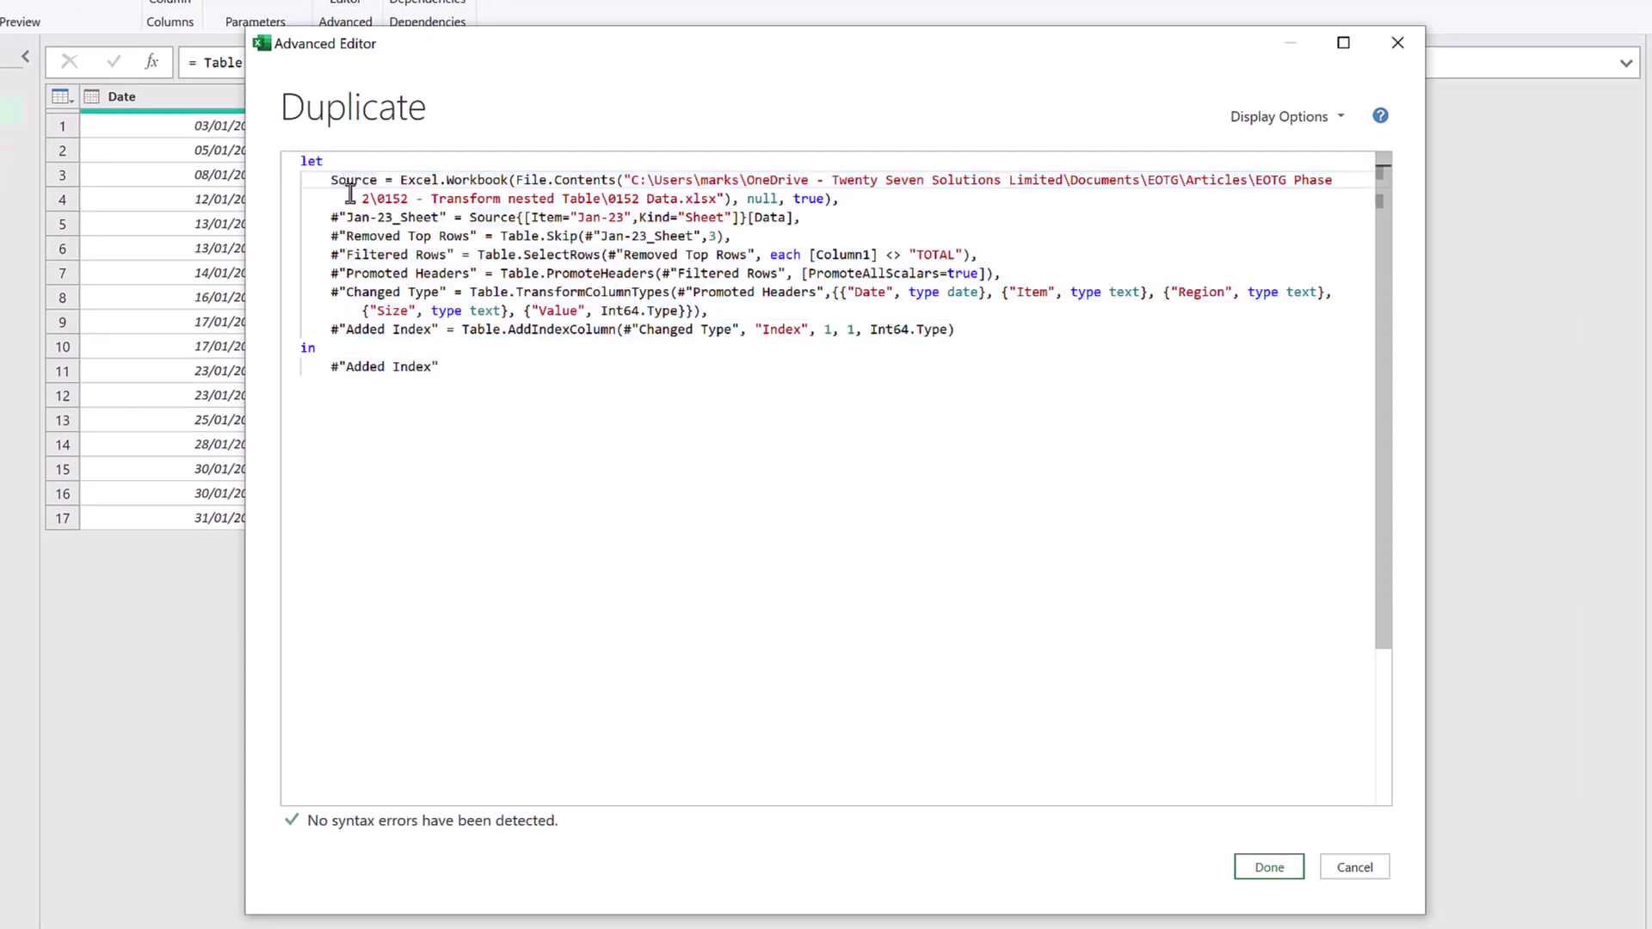
pyautogui.click(358, 217)
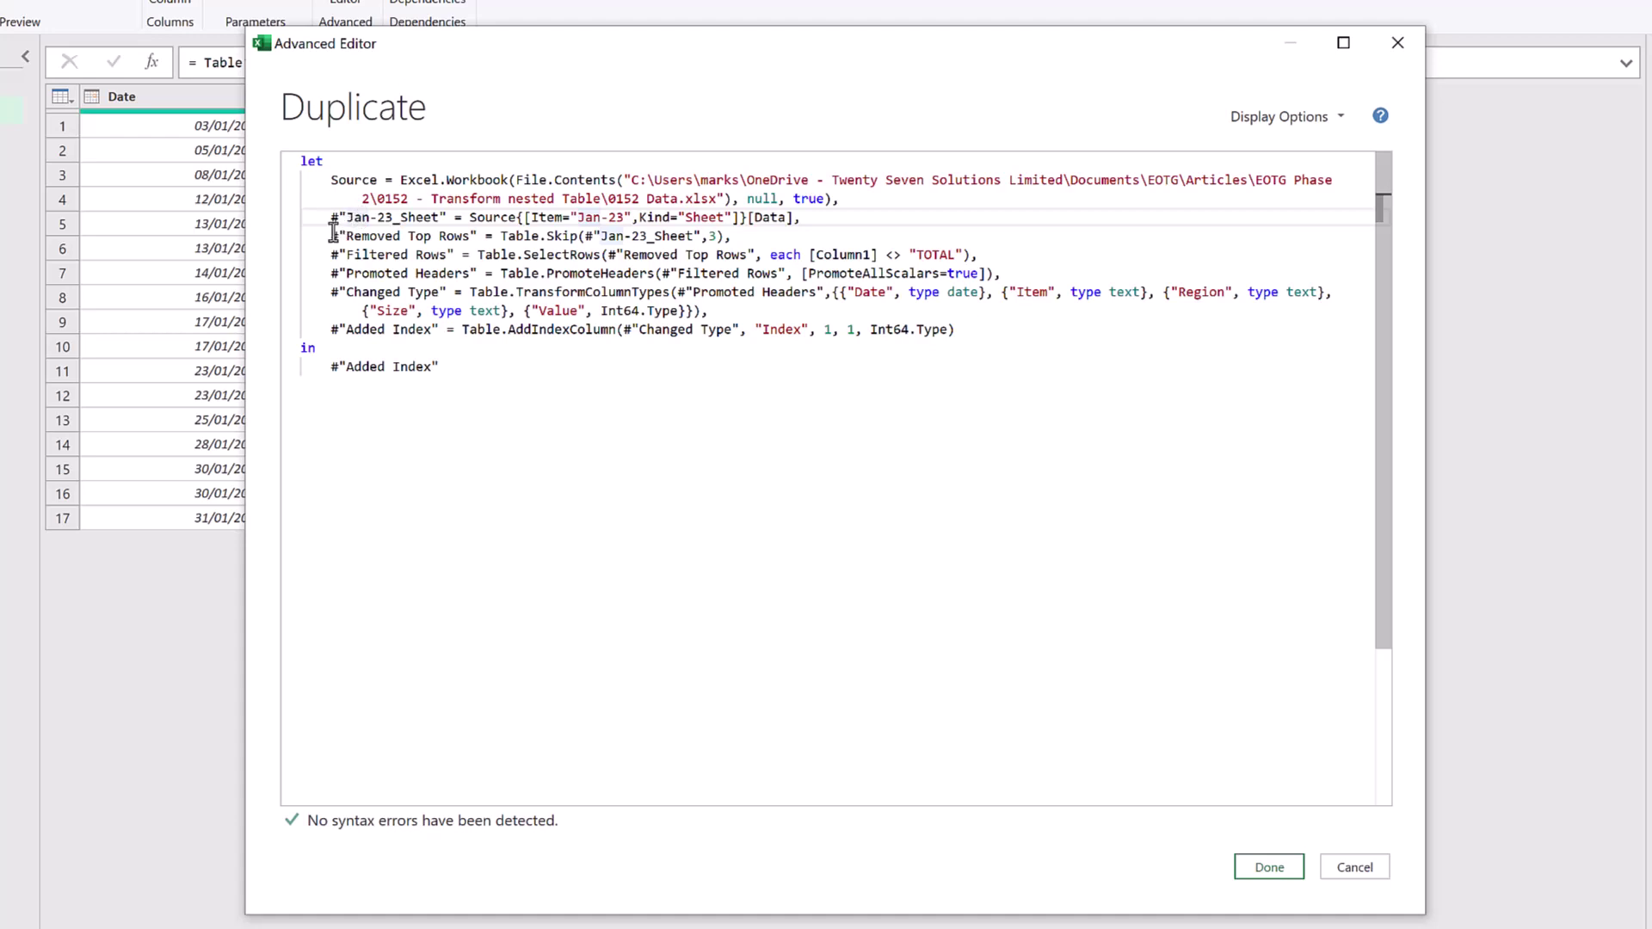
pyautogui.moveTo(324, 236); pyautogui.dragTo(275, 184)
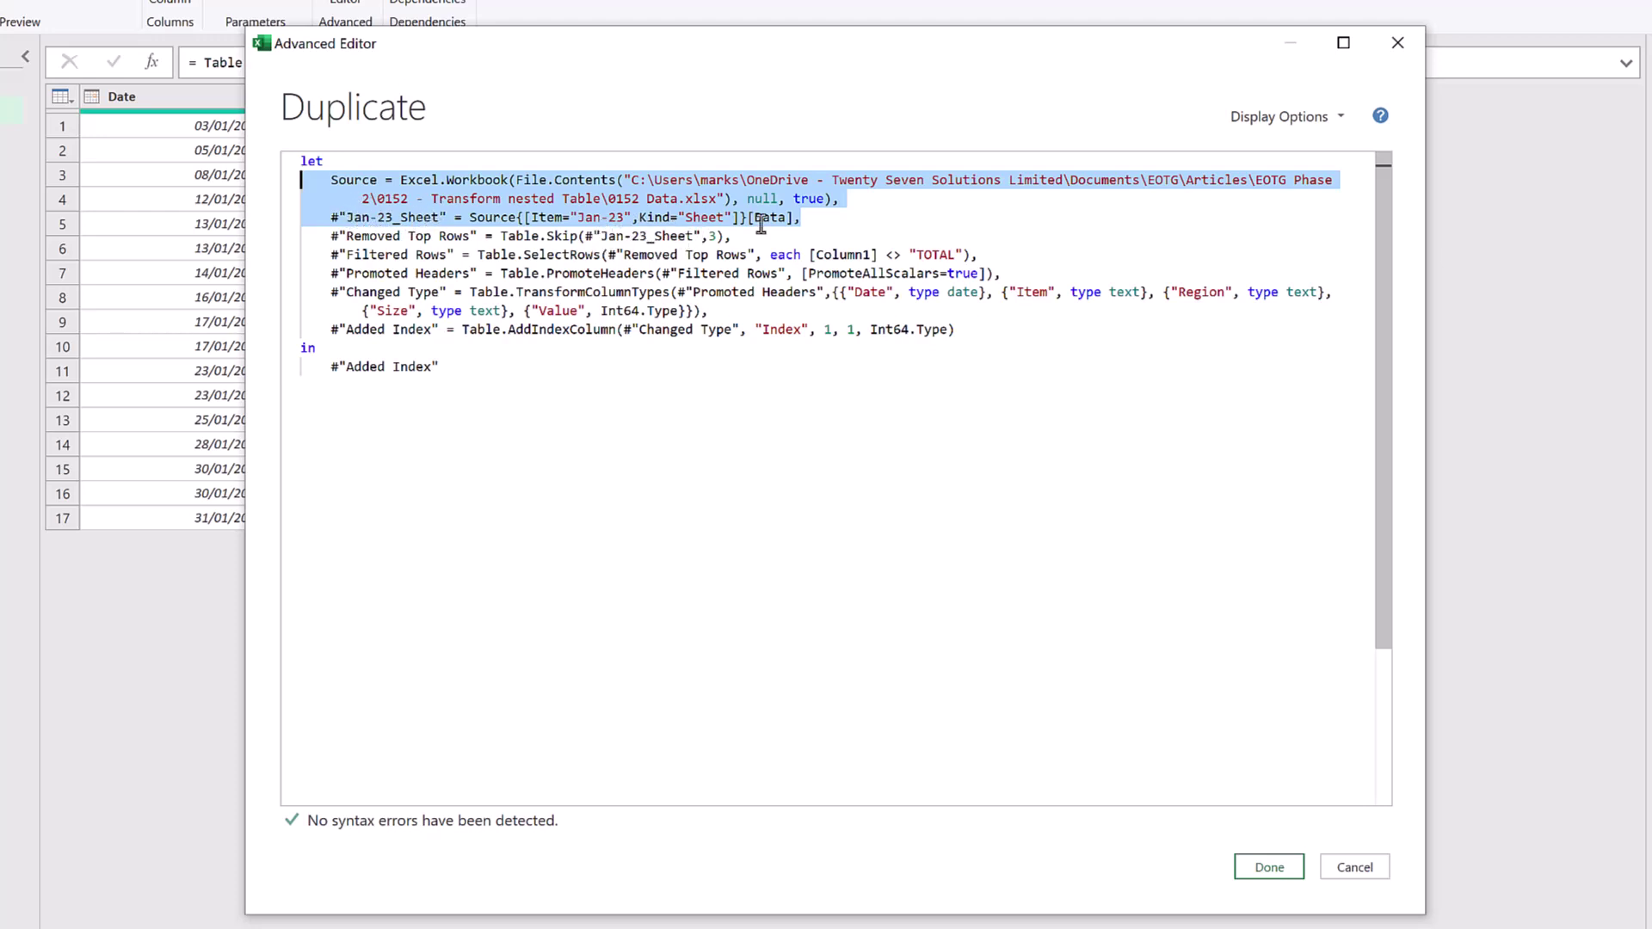
pyautogui.click(799, 219)
pyautogui.moveTo(801, 219); pyautogui.dragTo(277, 178)
pyautogui.press('BackSpace')
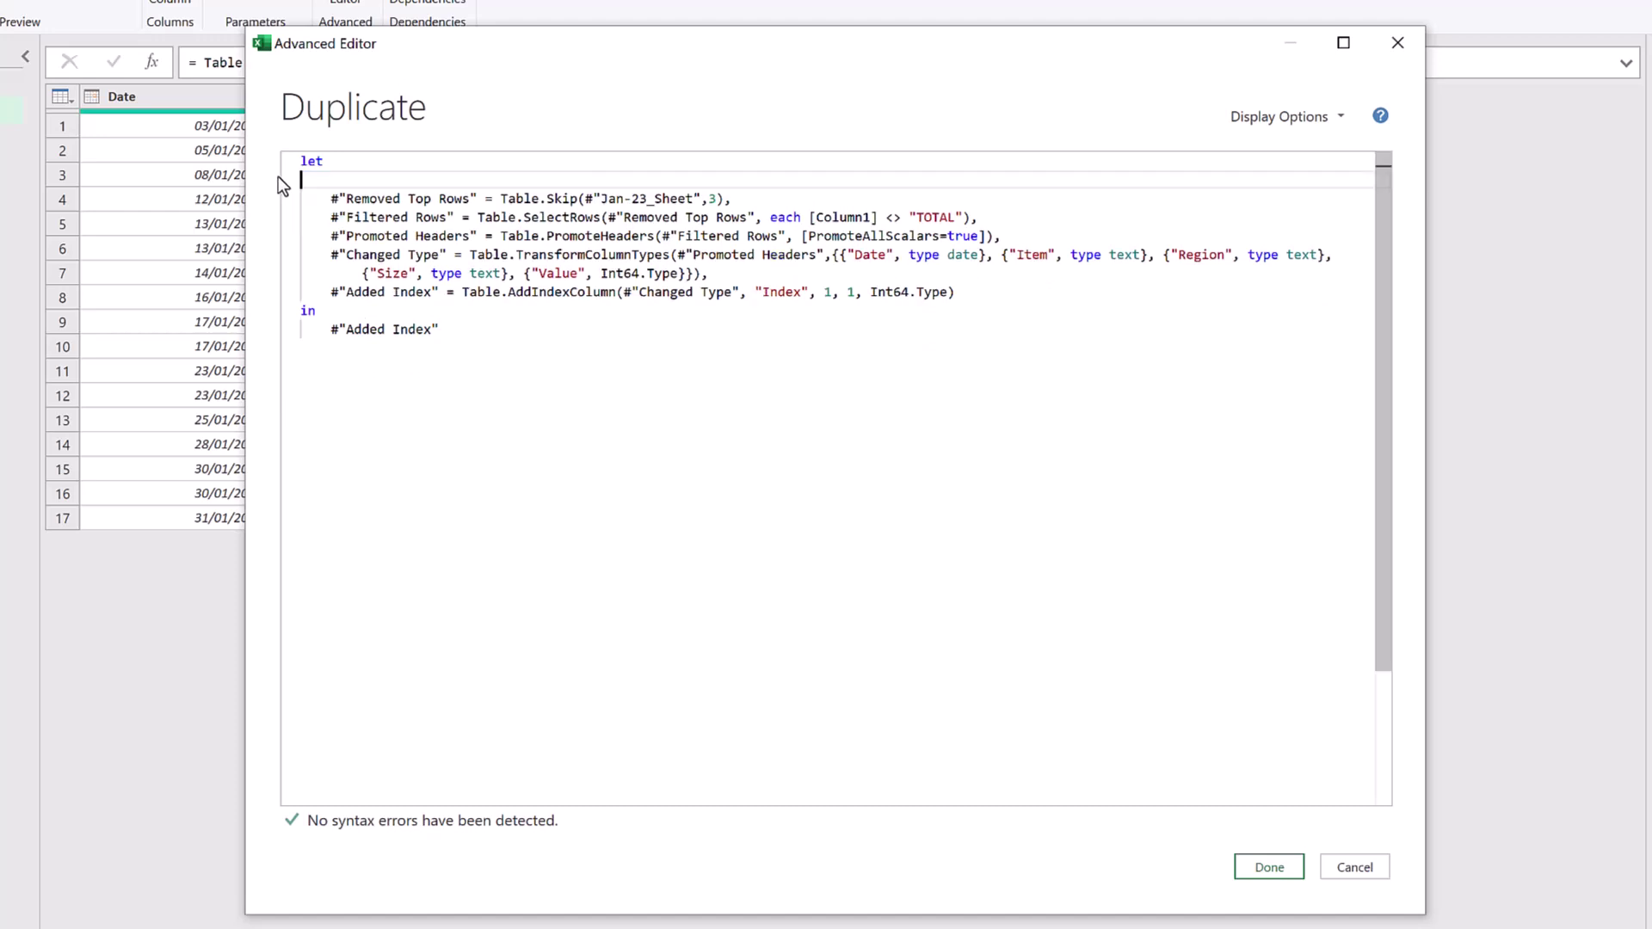
pyautogui.press('BackSpace')
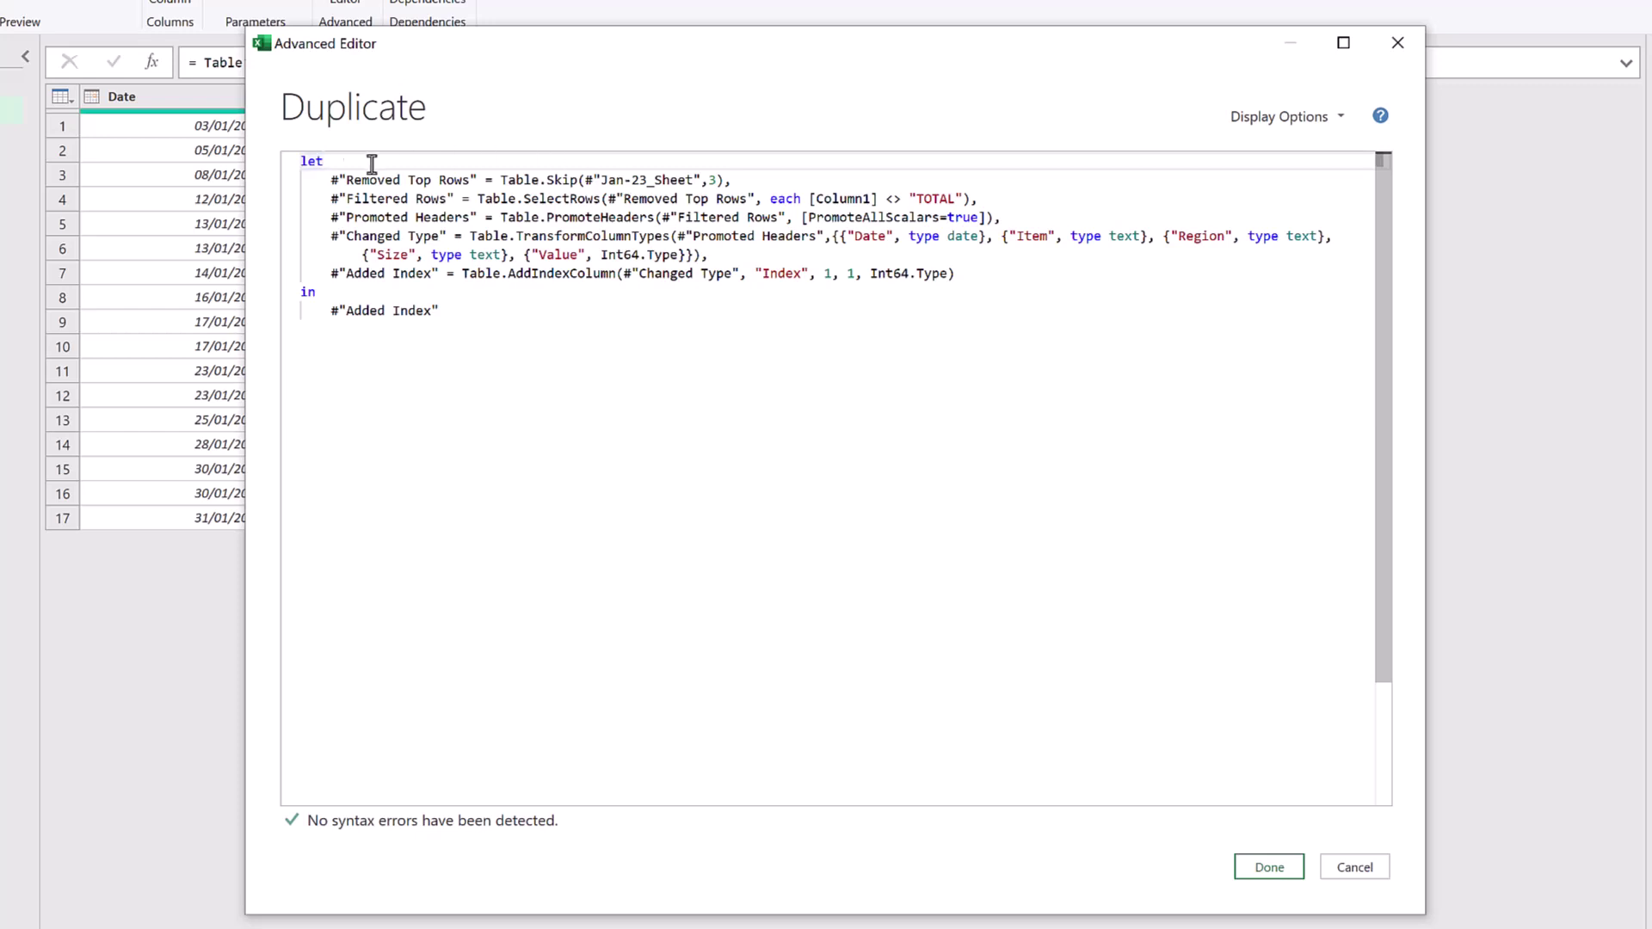
# - Copy the remaining let…in query code and close the Advanced Editor
pyautogui.moveTo(324, 161); pyautogui.dragTo(299, 163)
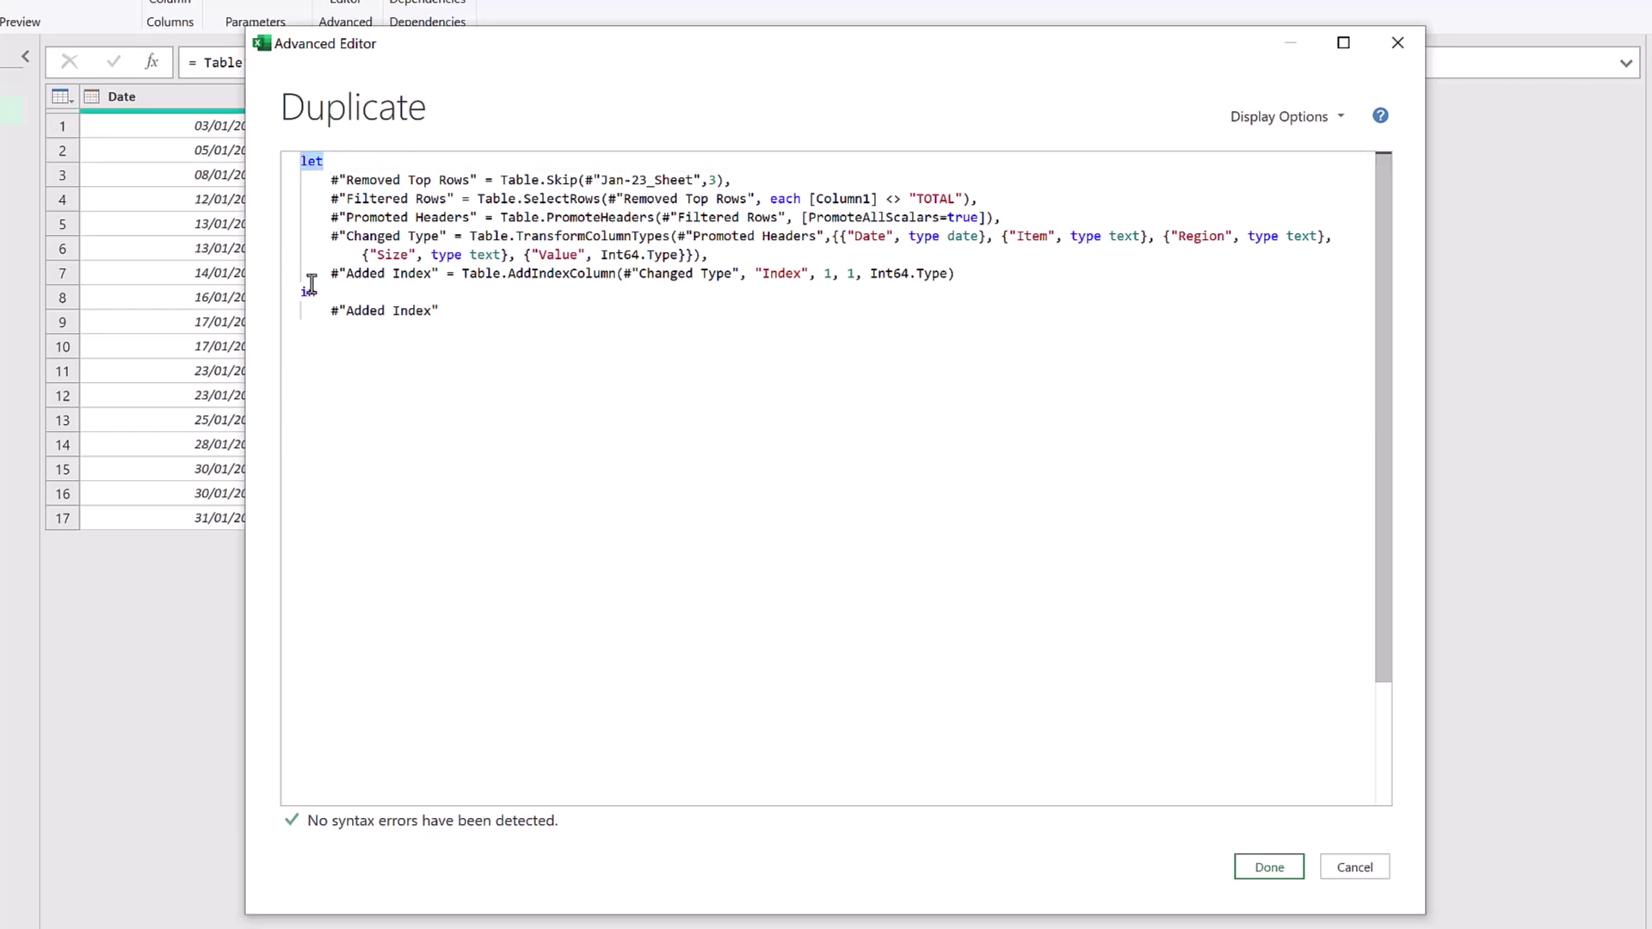
pyautogui.doubleClick(308, 292)
pyautogui.moveTo(440, 313); pyautogui.dragTo(288, 167)
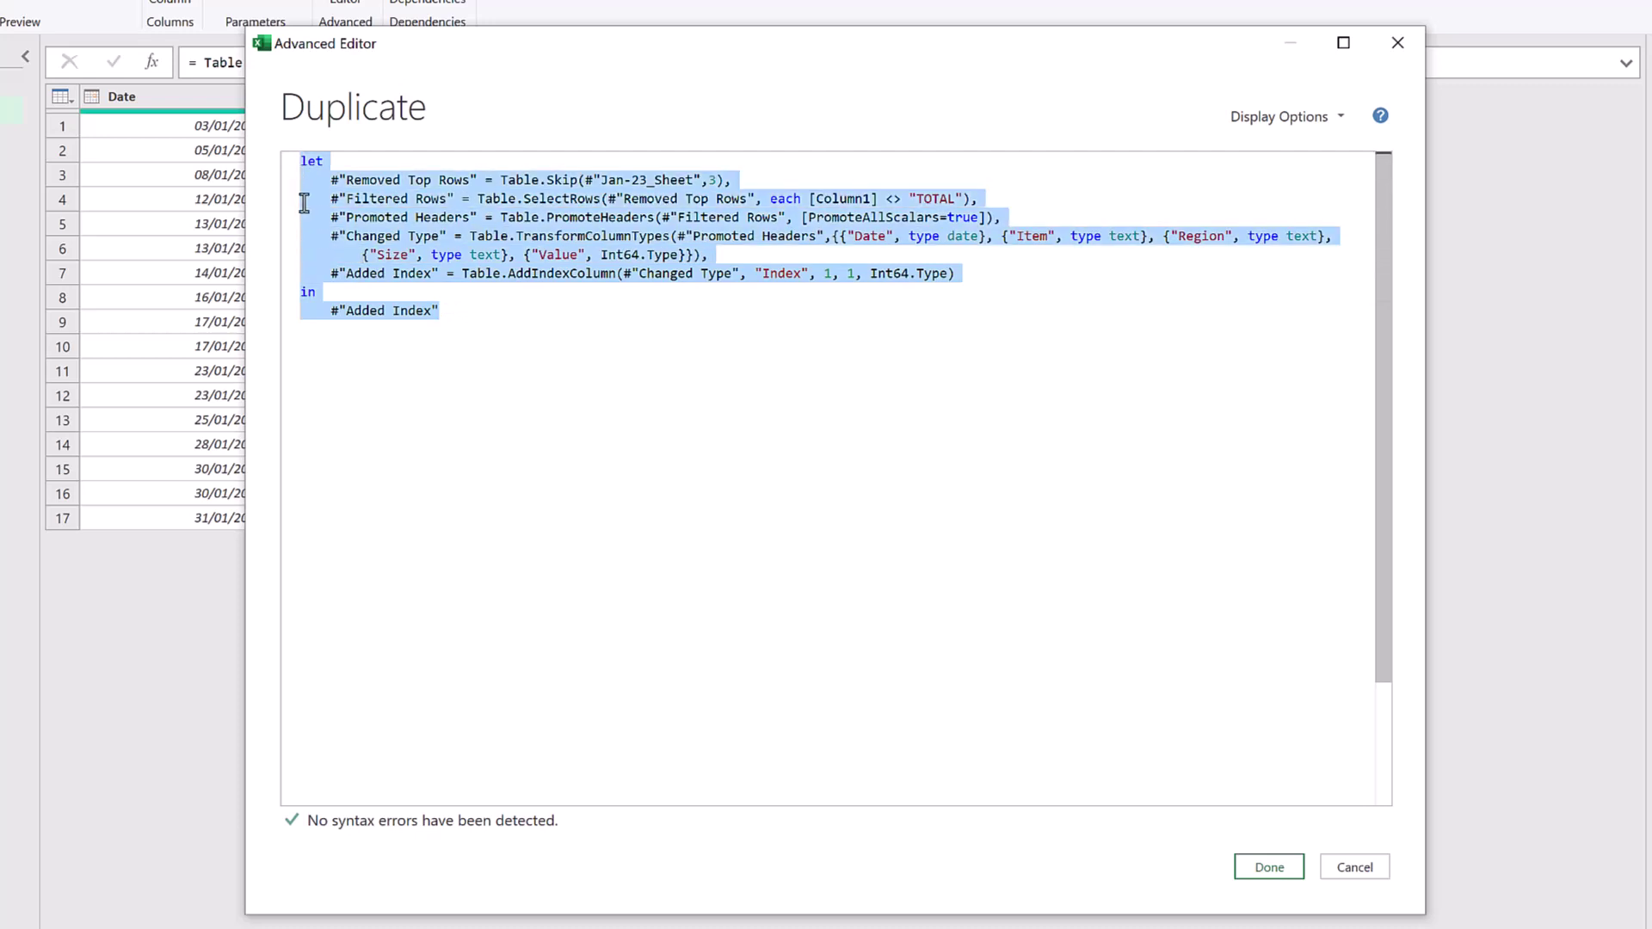
pyautogui.hotkey('ctrl', 'c')
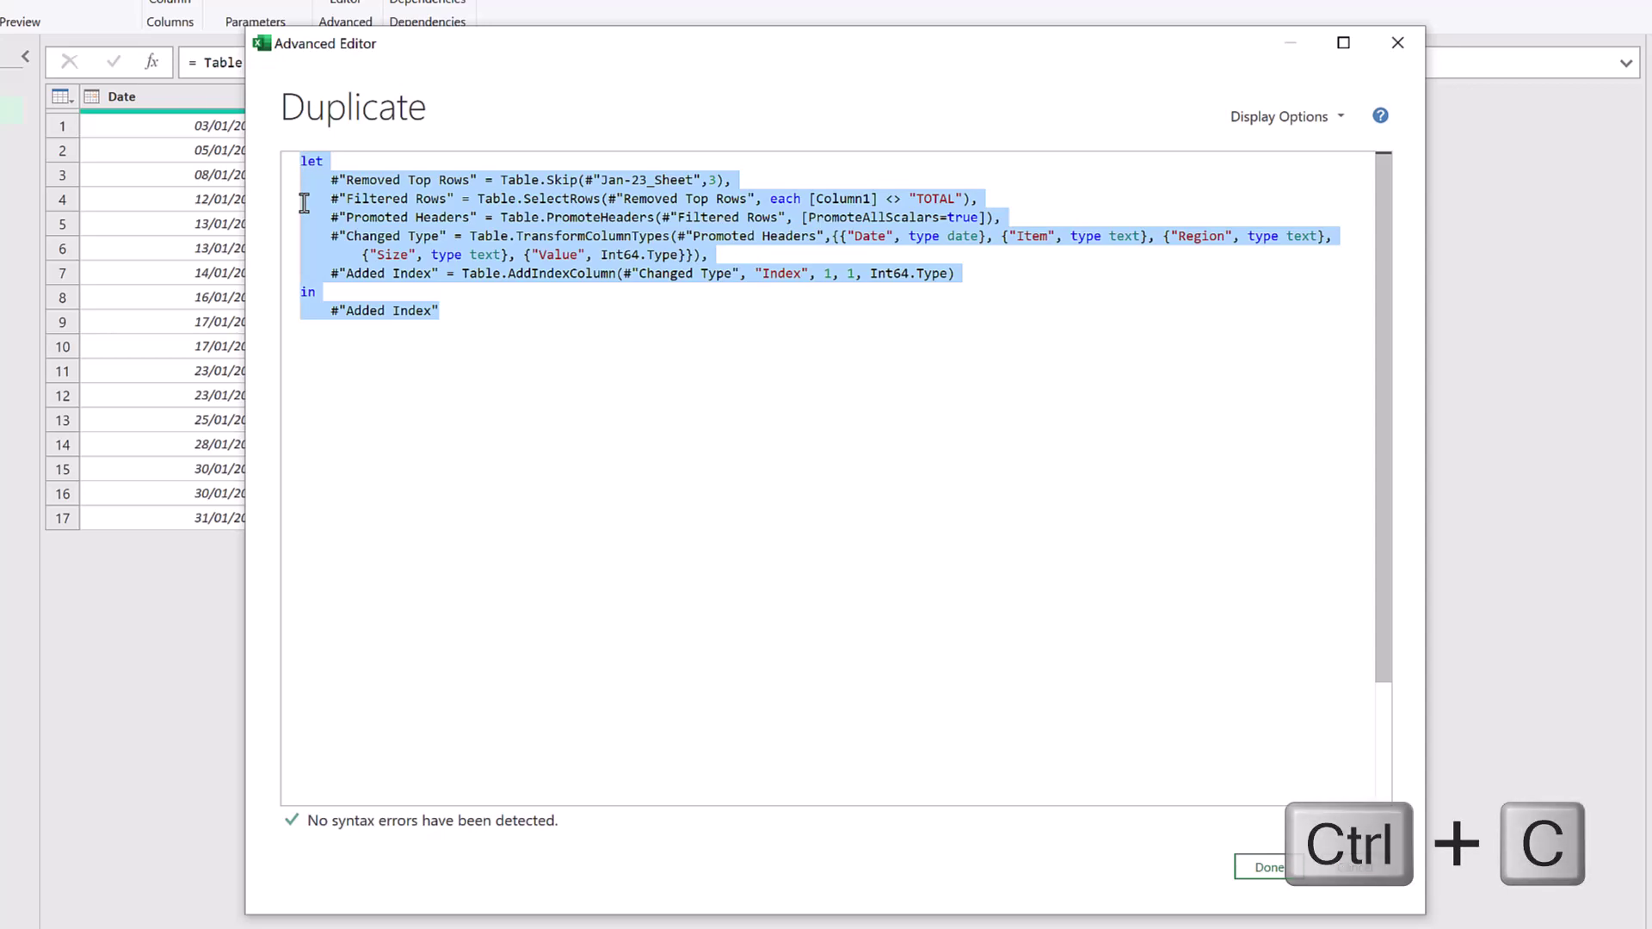
pyautogui.click(1278, 864)
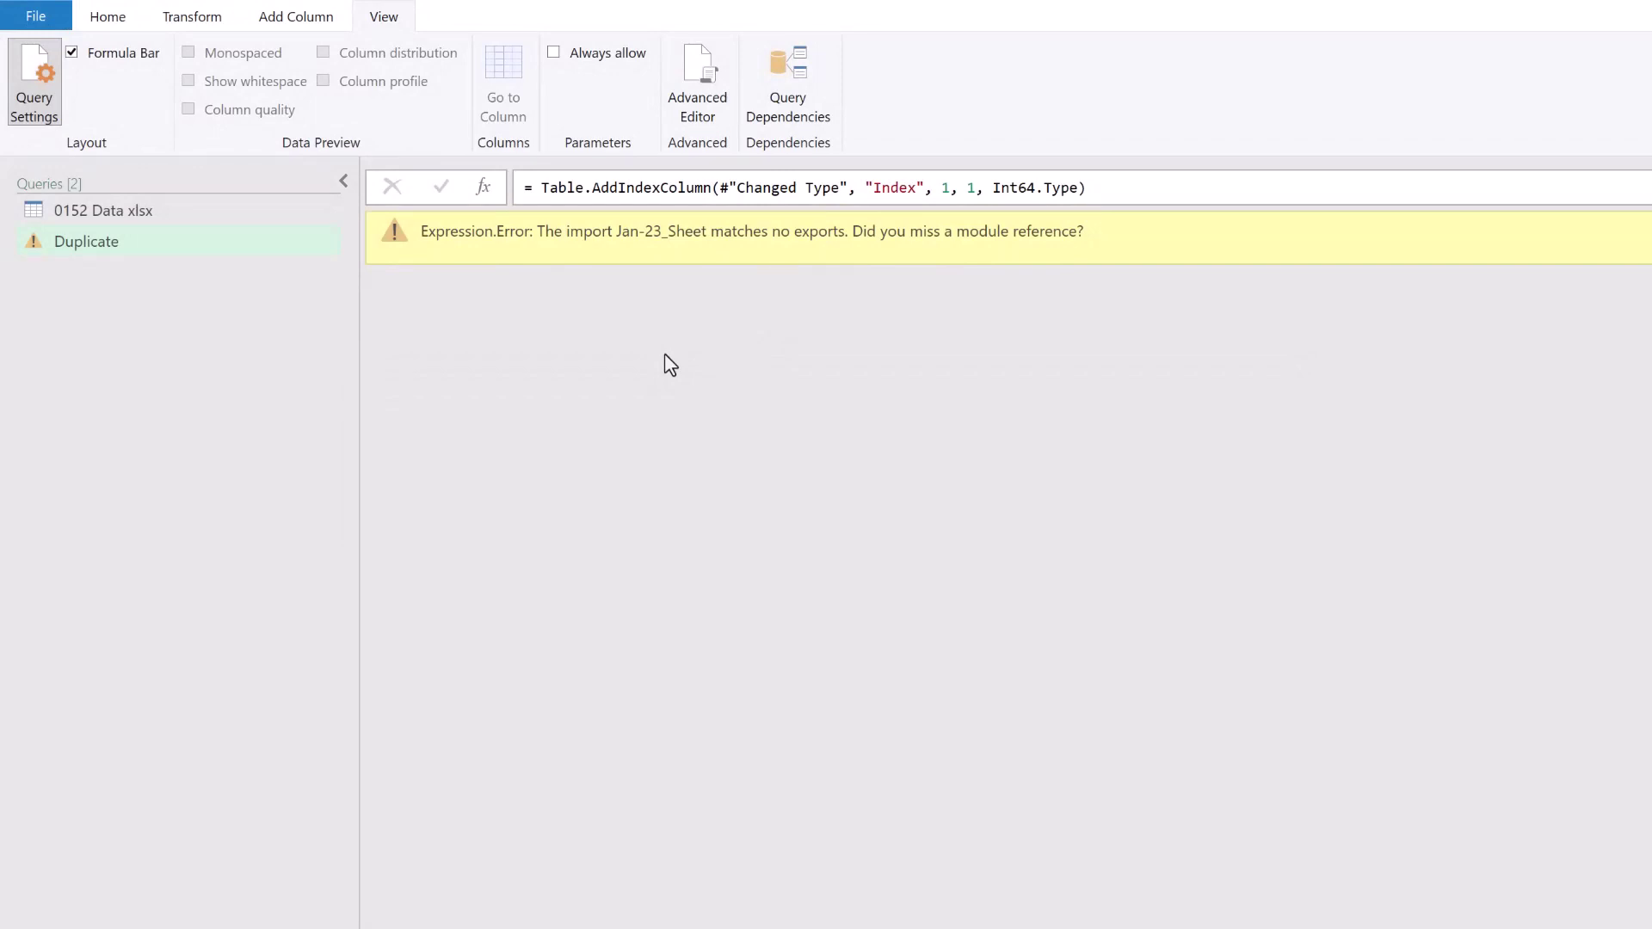
# - Switch to the 0152 Data xlsx query and select its Name column
pyautogui.click(141, 214)
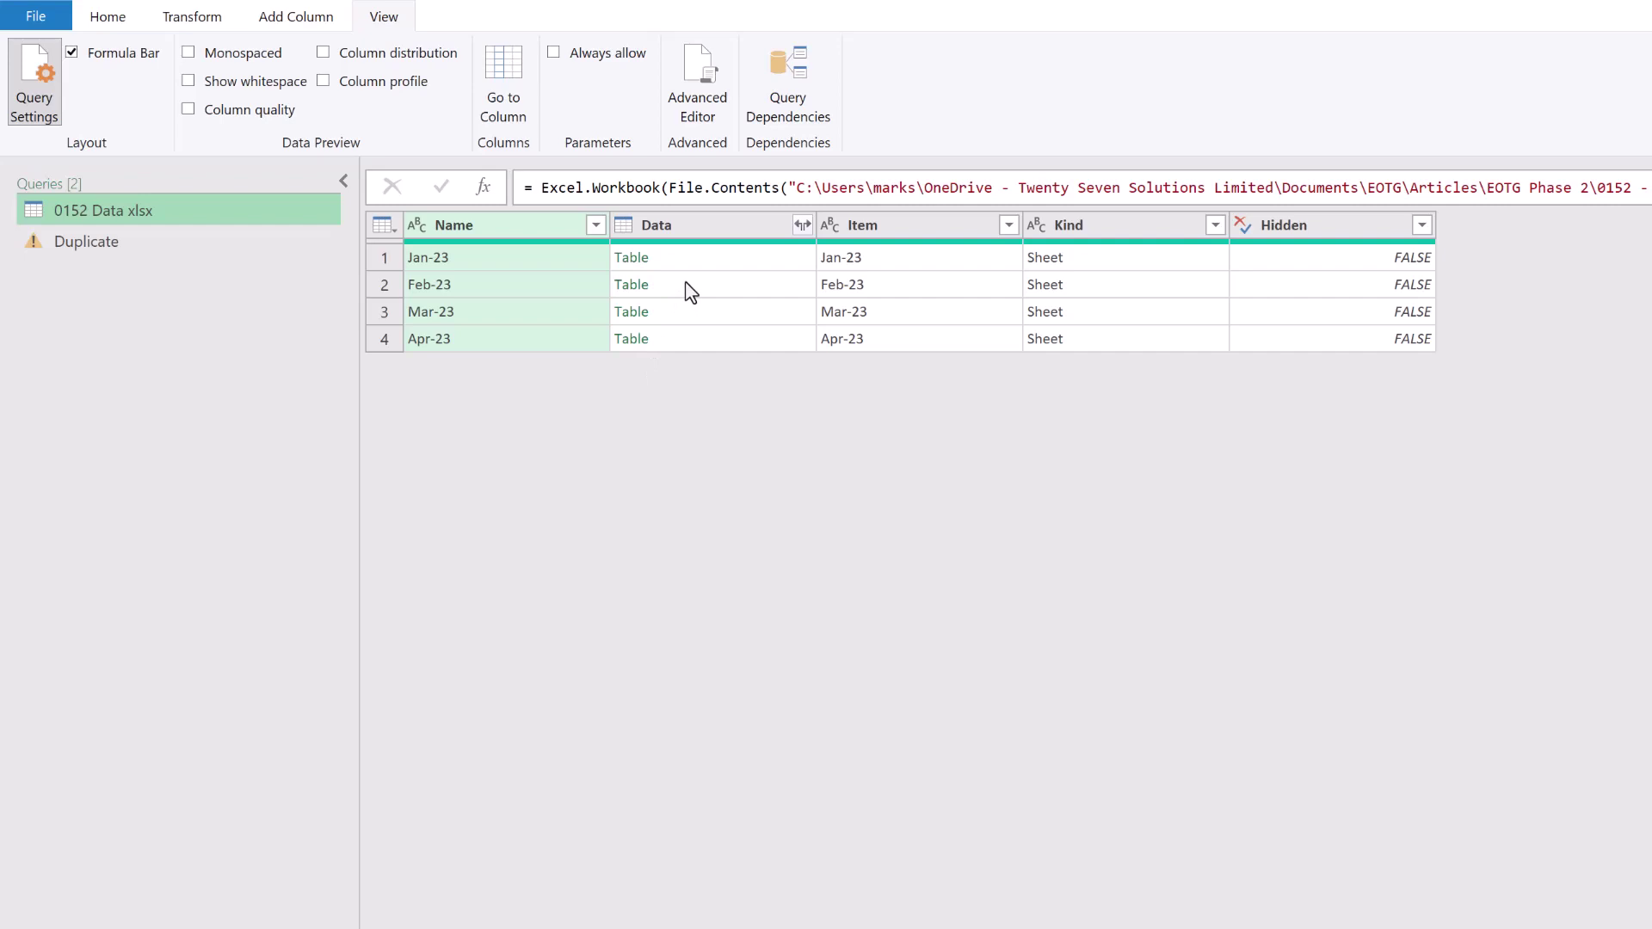
pyautogui.click(706, 230)
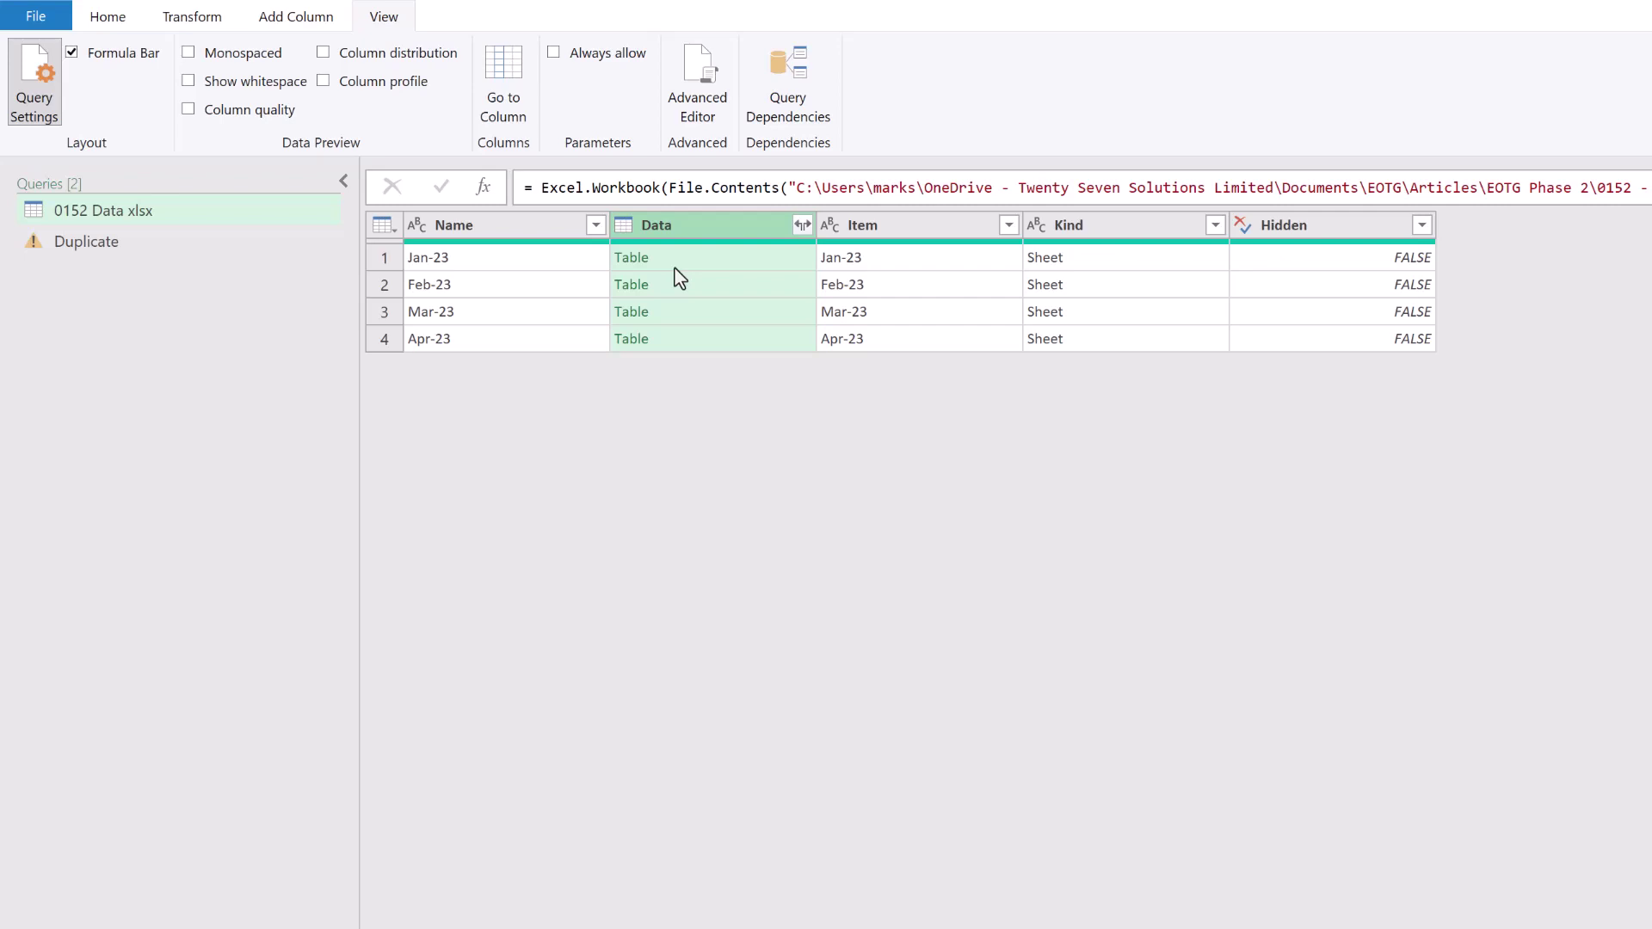
pyautogui.click(531, 239)
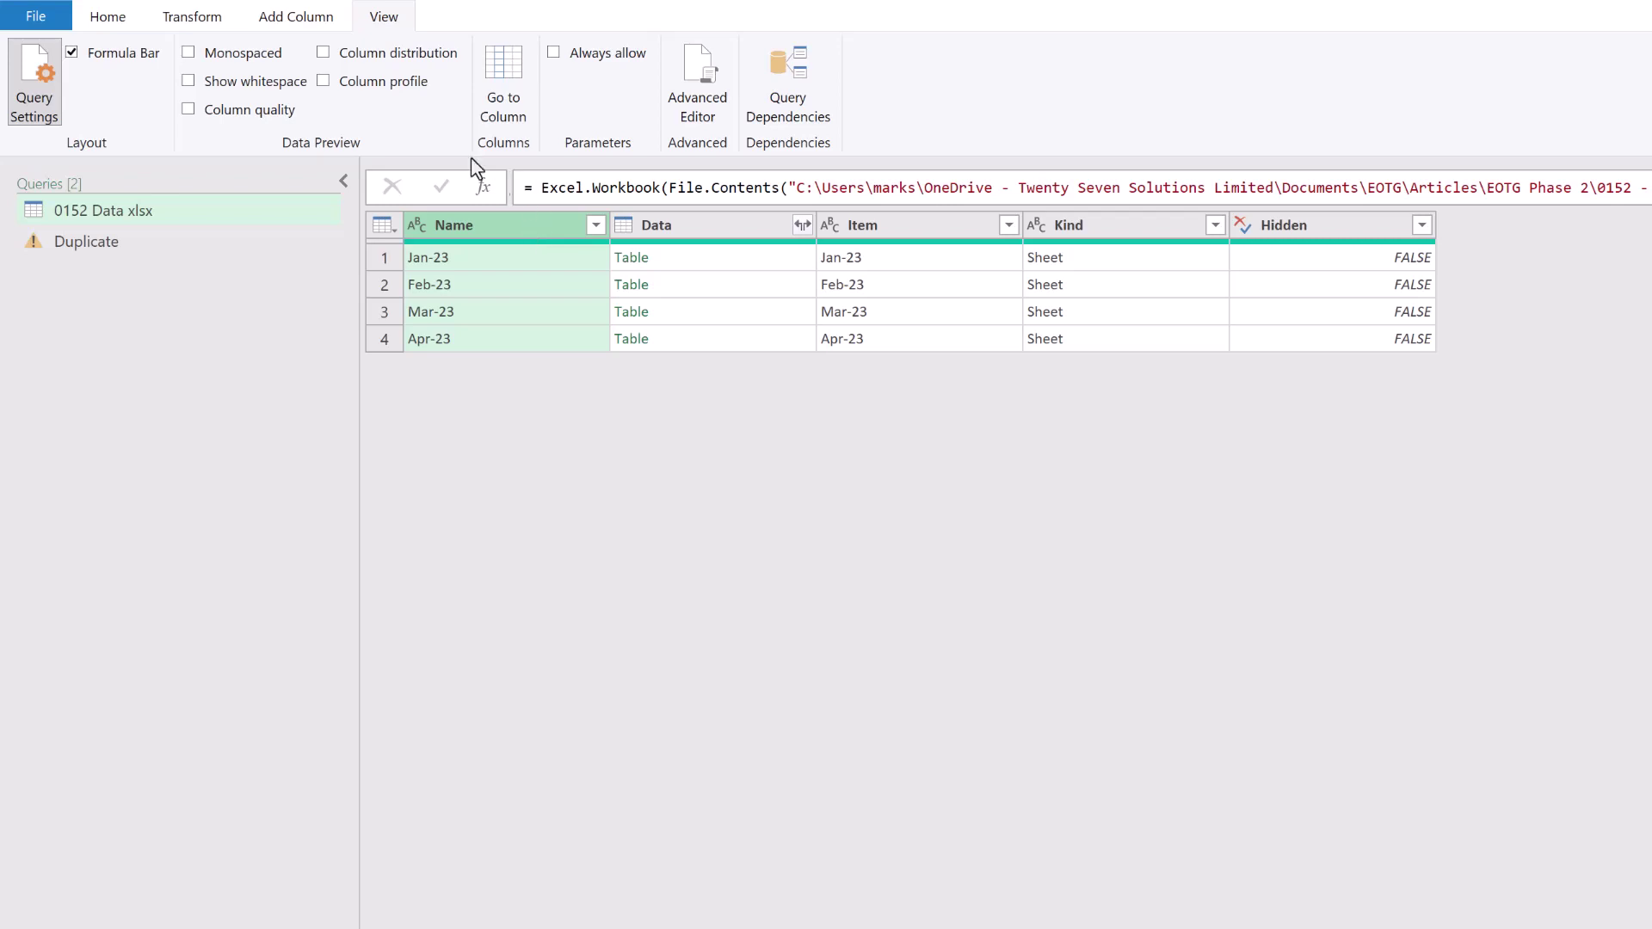
pyautogui.click(203, 21)
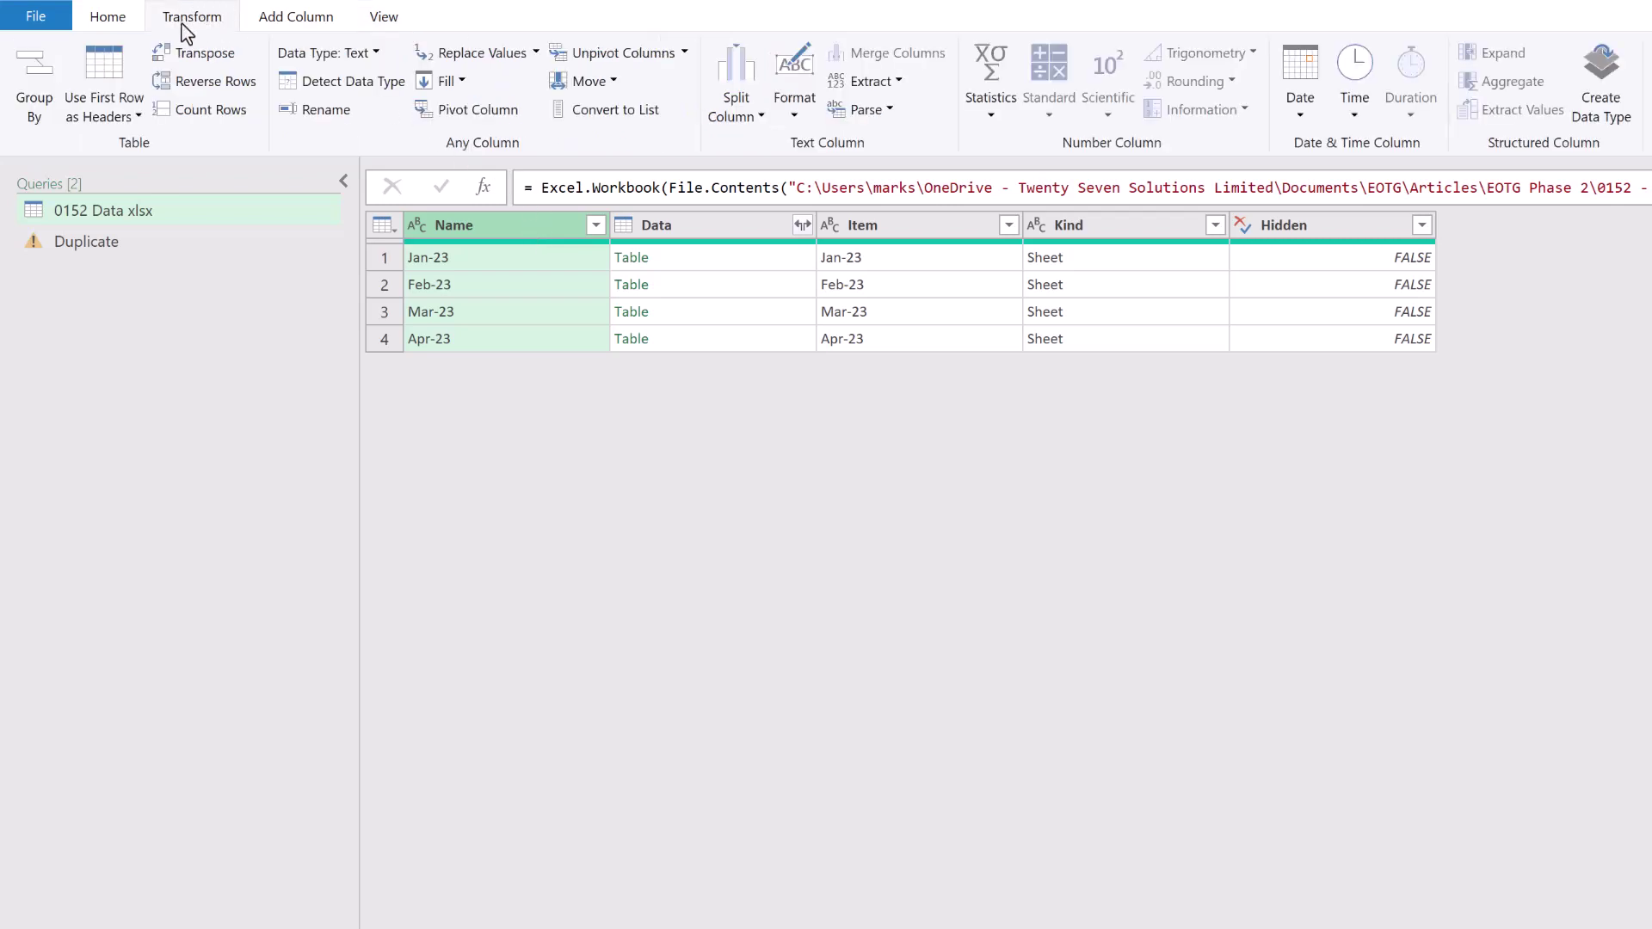
# - Extract the first 1 character of each sheet name, giving J, F, M, A
pyautogui.click(895, 82)
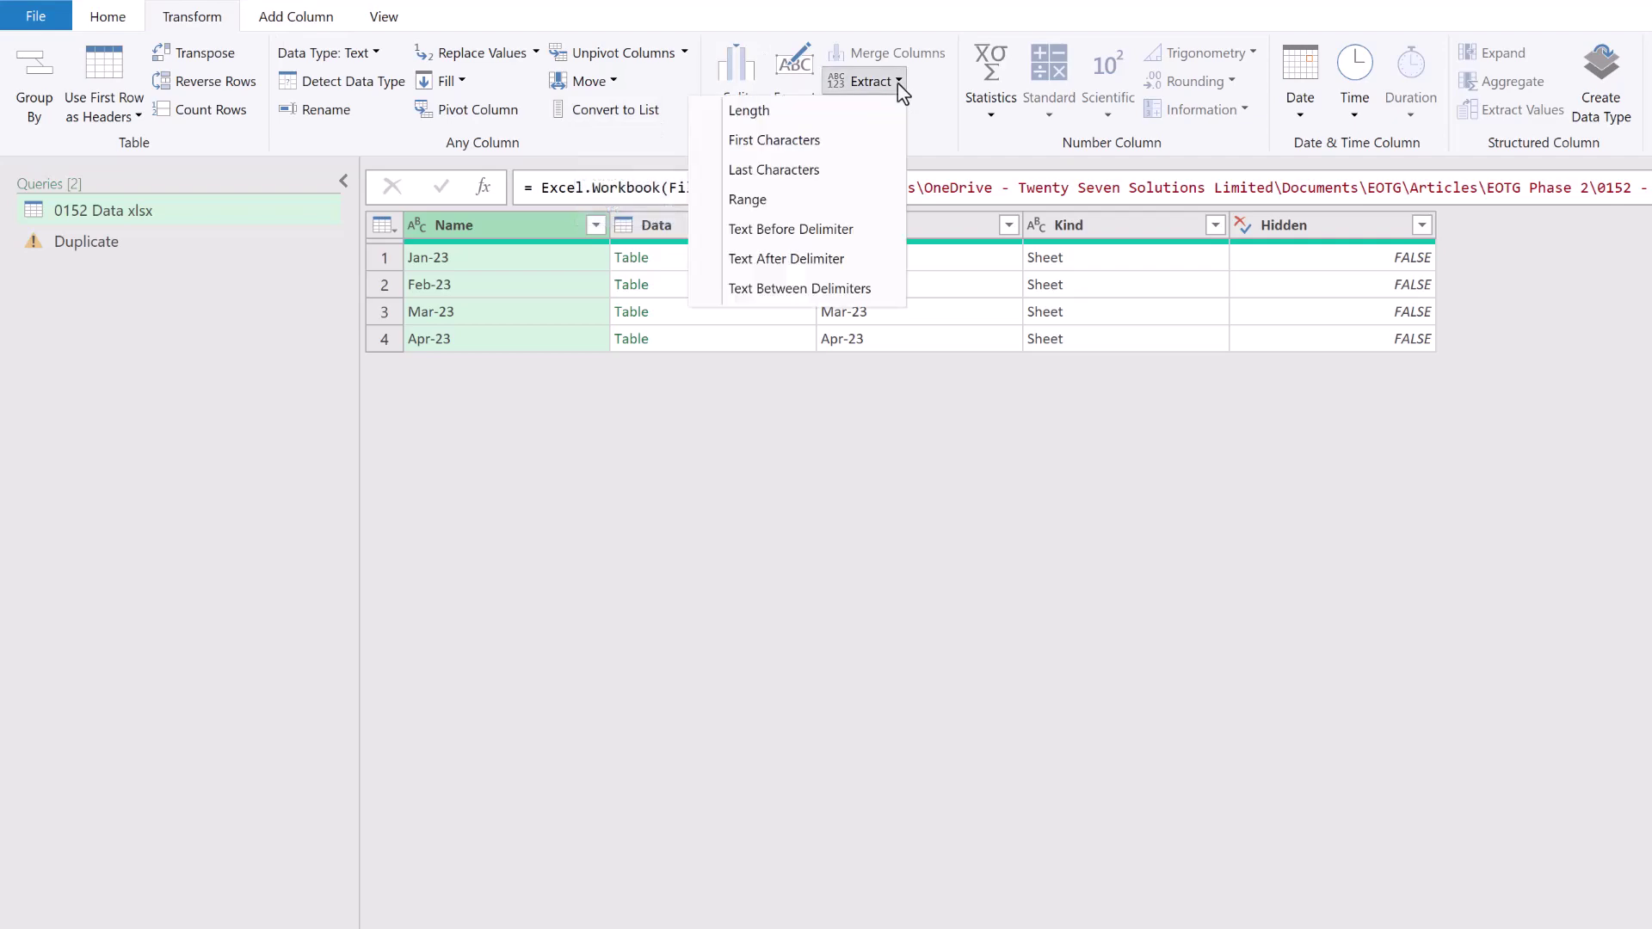
pyautogui.click(819, 141)
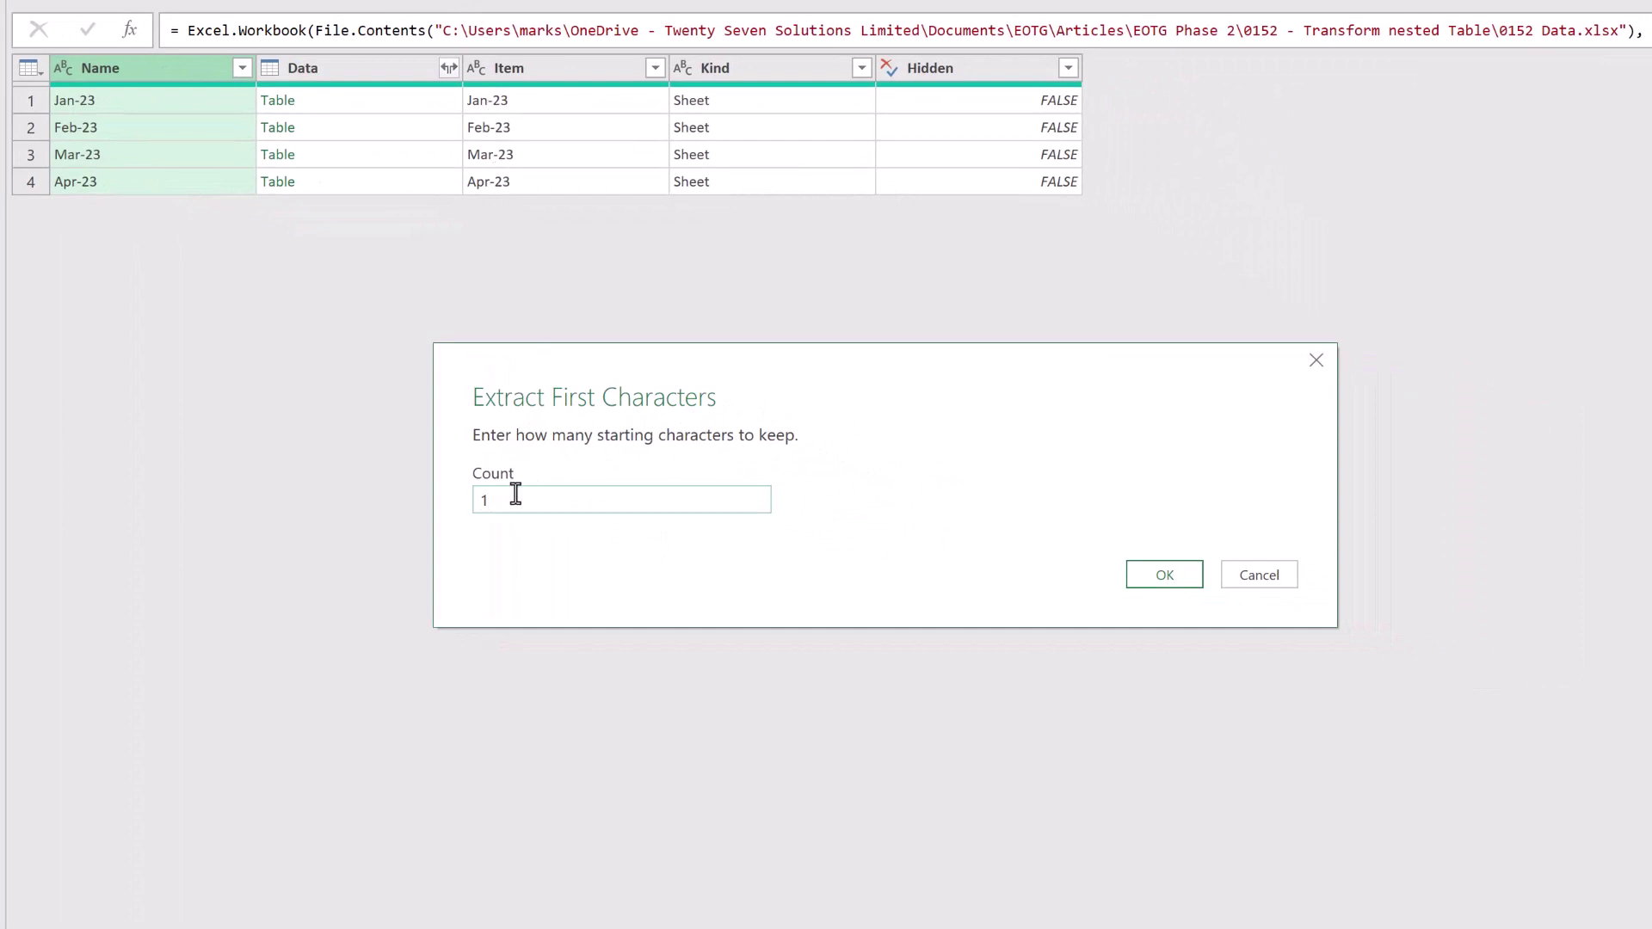
pyautogui.doubleClick(482, 503)
pyautogui.press('BackSpace')
pyautogui.write('1')
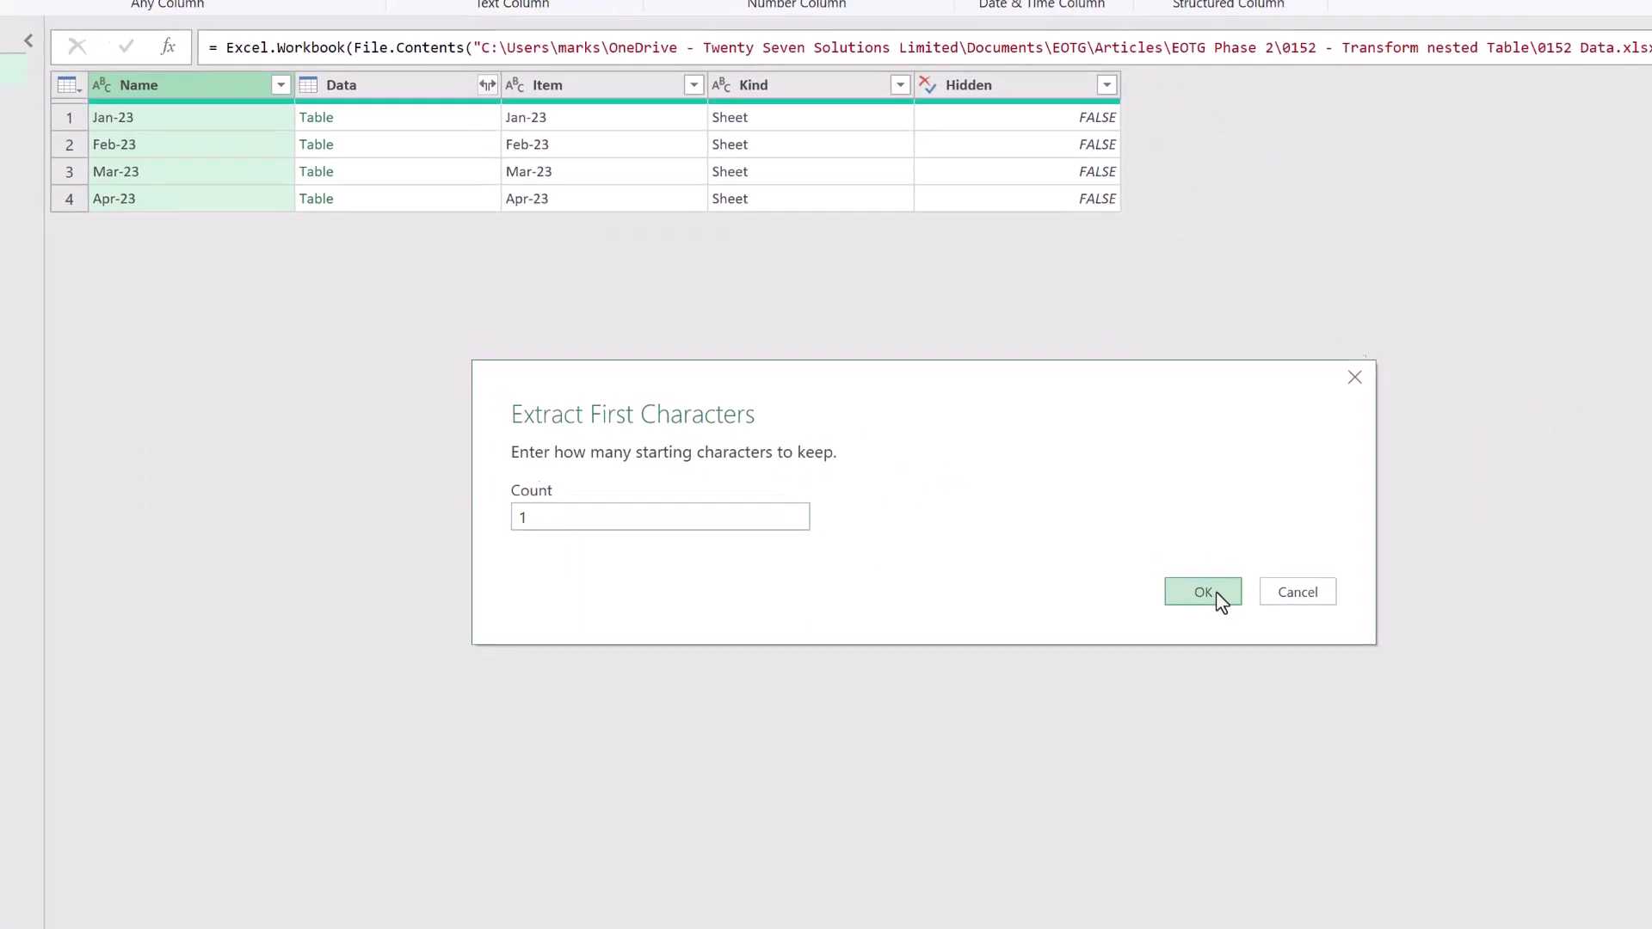
pyautogui.click(1164, 574)
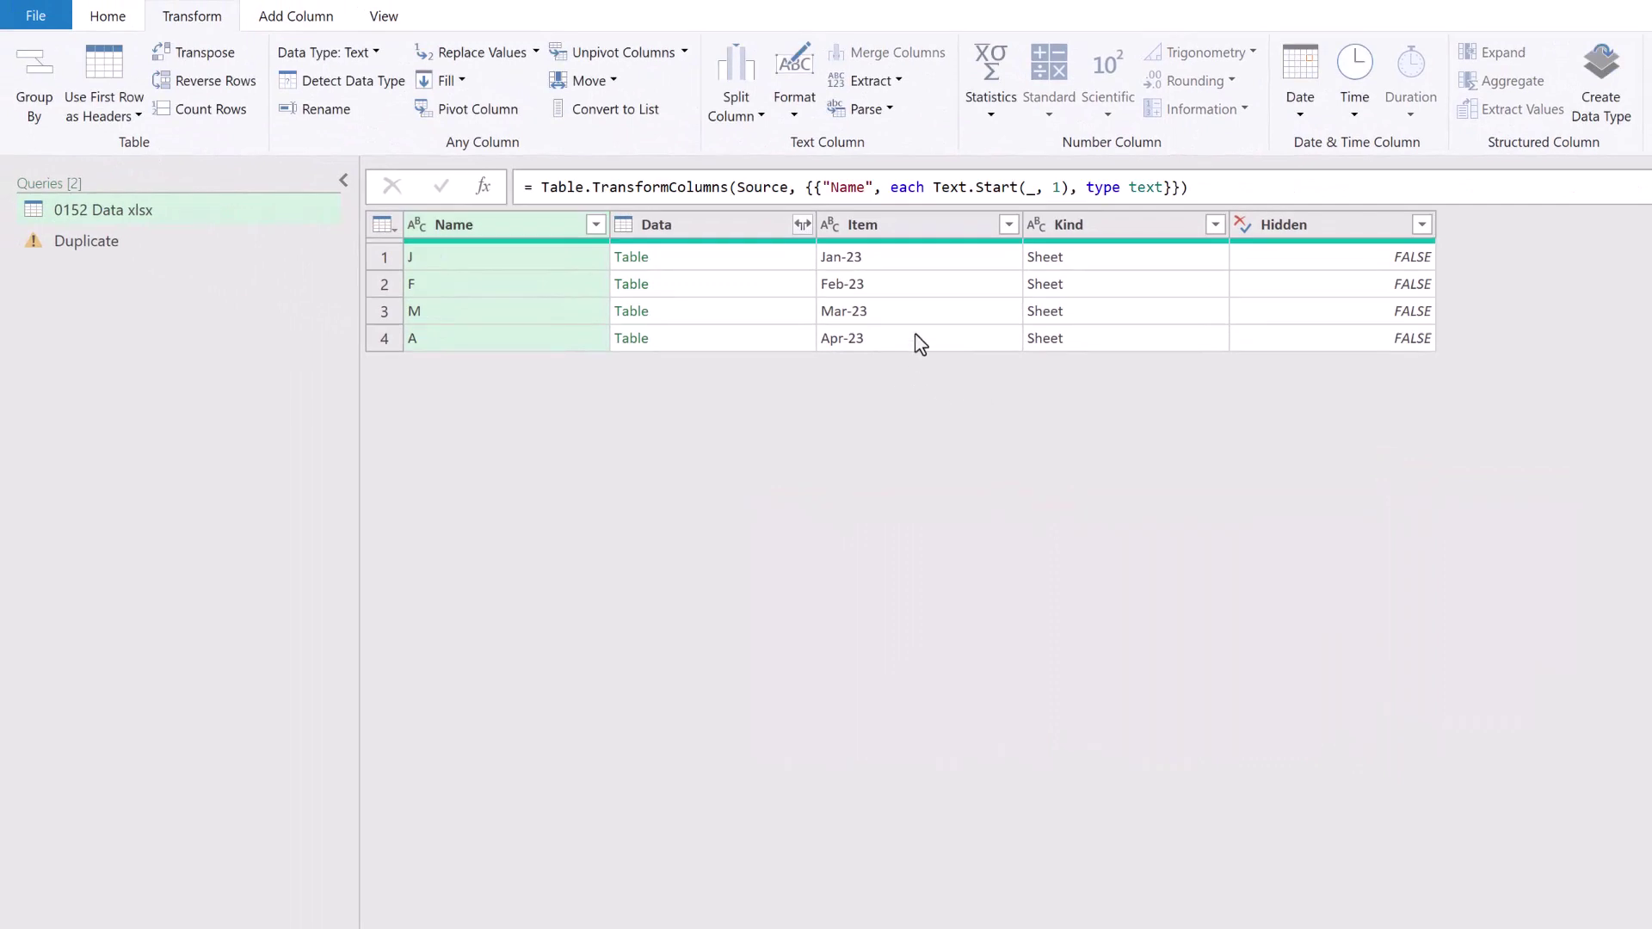
# - Change the step formula's target column from Name to Data
pyautogui.moveTo(1200, 187); pyautogui.dragTo(523, 193)
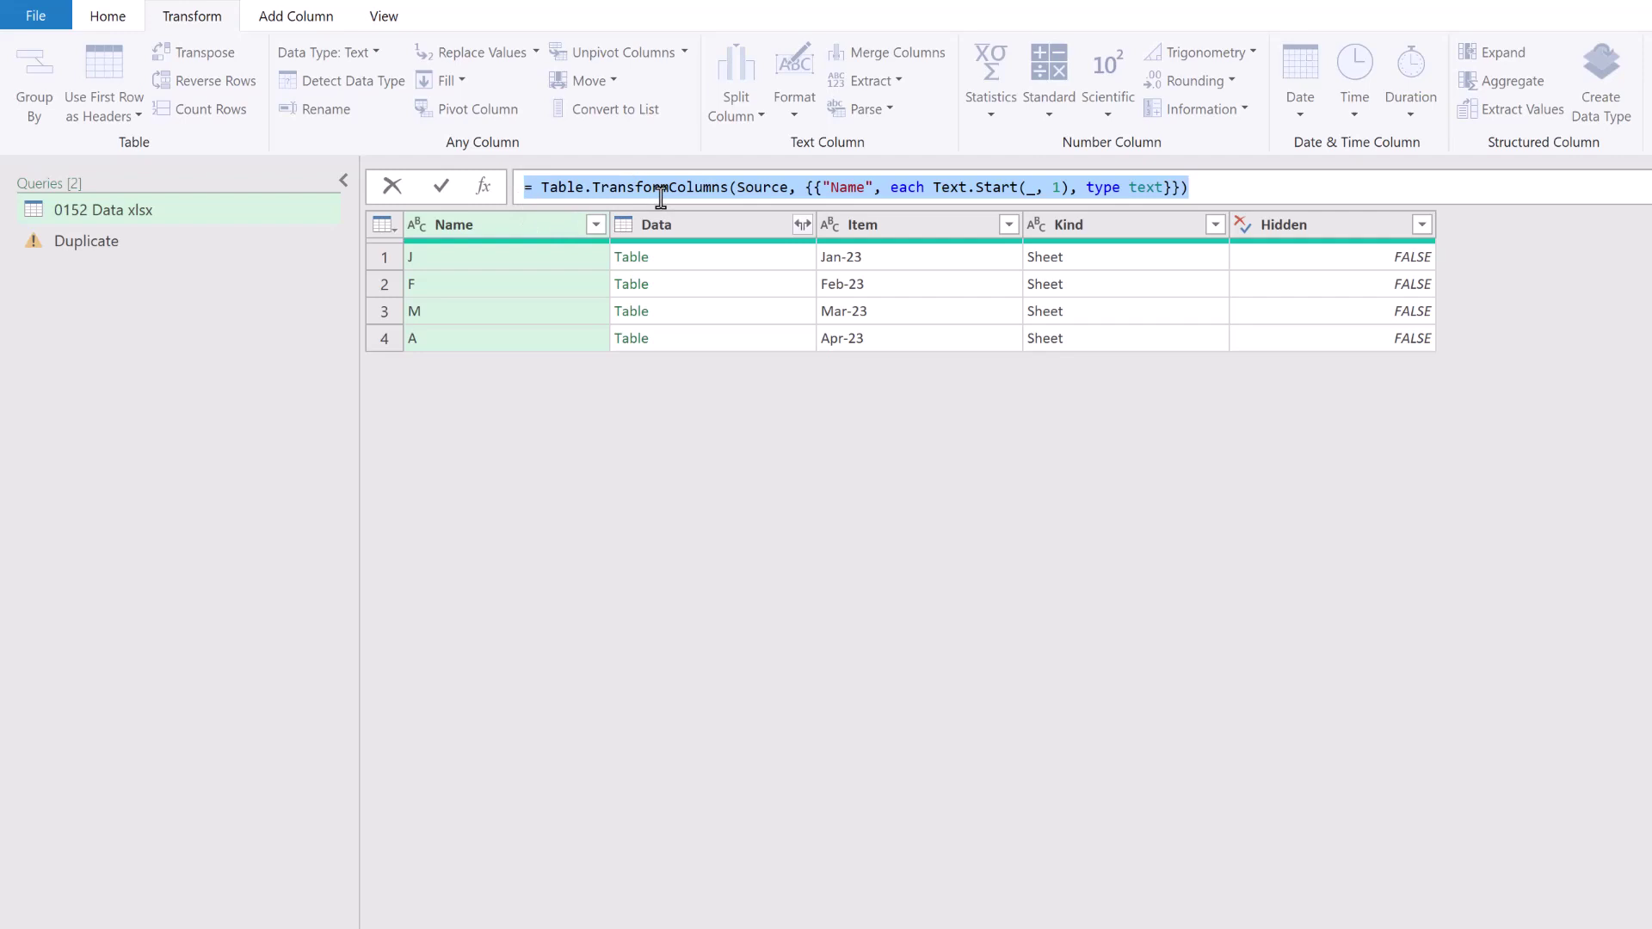
pyautogui.moveTo(721, 197)
pyautogui.moveTo(944, 187)
pyautogui.click(863, 188)
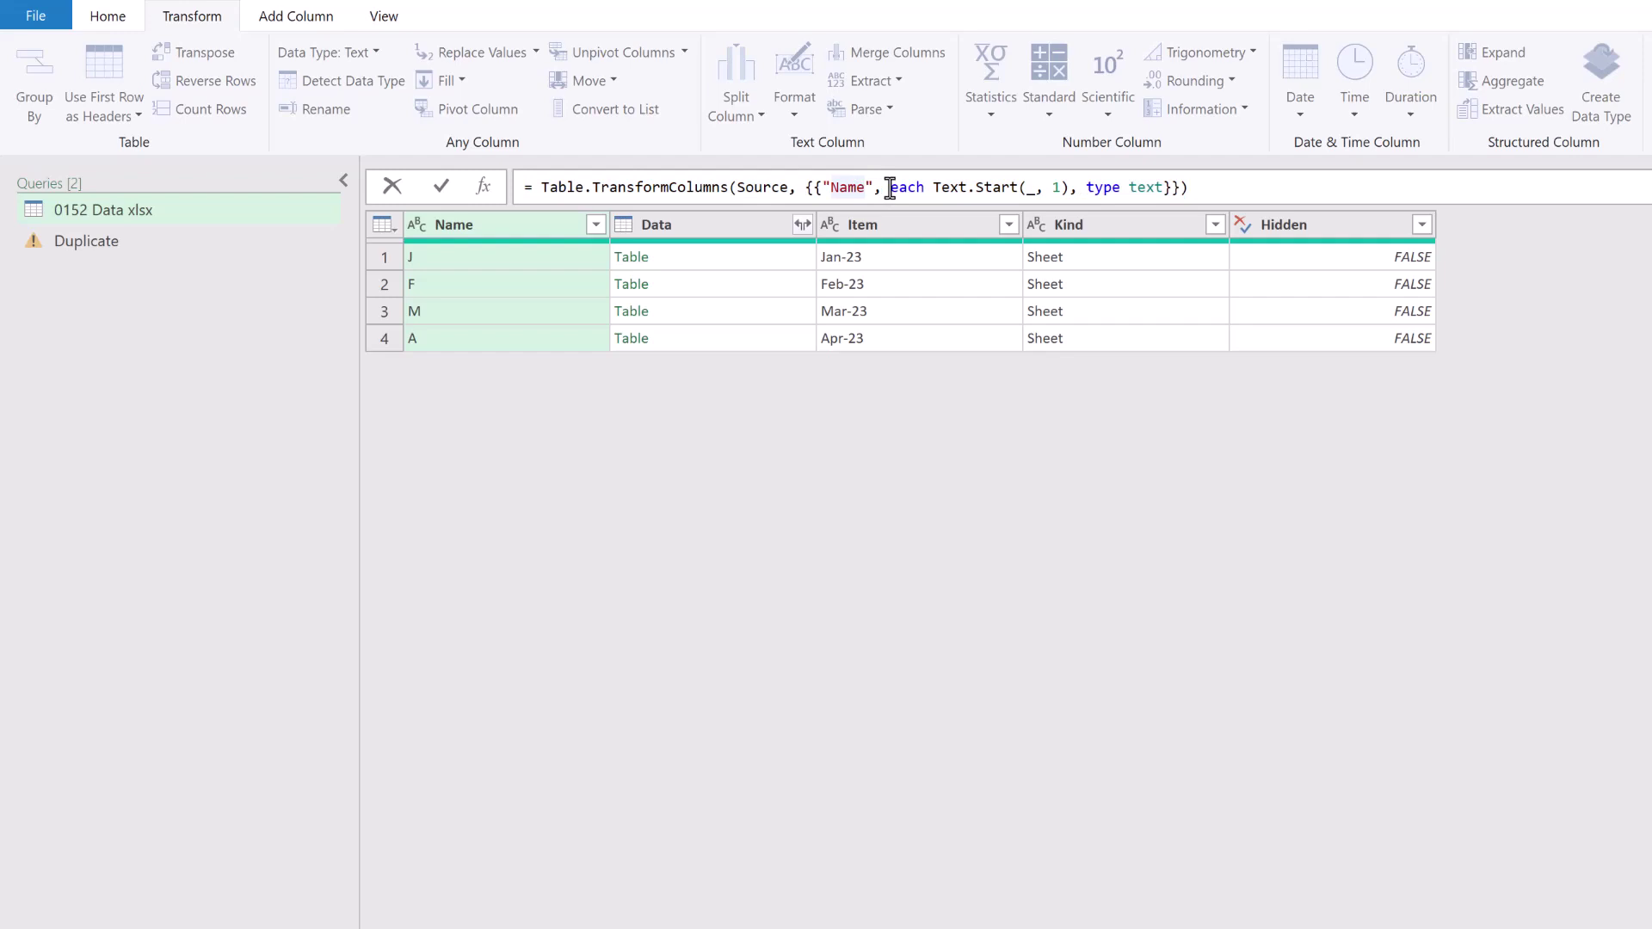
pyautogui.press('BackSpace')
pyautogui.press('BackSpace')
pyautogui.press('BackSpace')
pyautogui.press('BackSpace')
pyautogui.write('Data')
# - Change the return type to table and paste the copied cleaning code over Text.Start(_, 1)
pyautogui.doubleClick(1156, 188)
pyautogui.click(1172, 192)
pyautogui.press('BackSpace')
pyautogui.press('BackSpace')
pyautogui.press('BackSpace')
pyautogui.write('able')
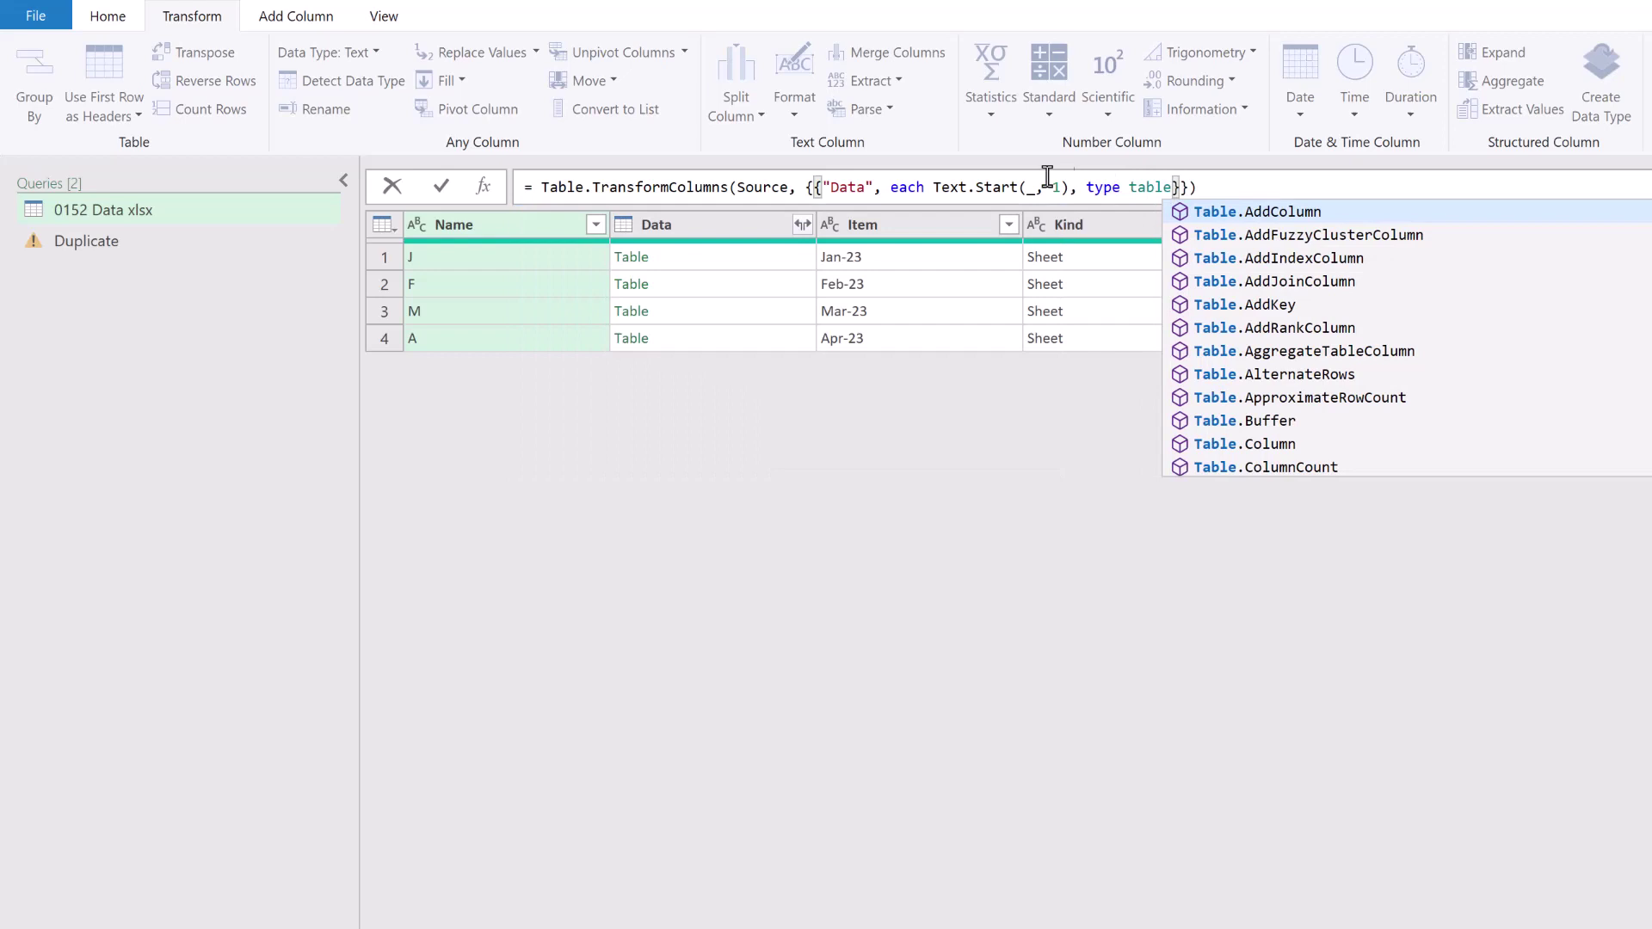
pyautogui.press('Escape')
pyautogui.moveTo(932, 188); pyautogui.dragTo(1073, 188)
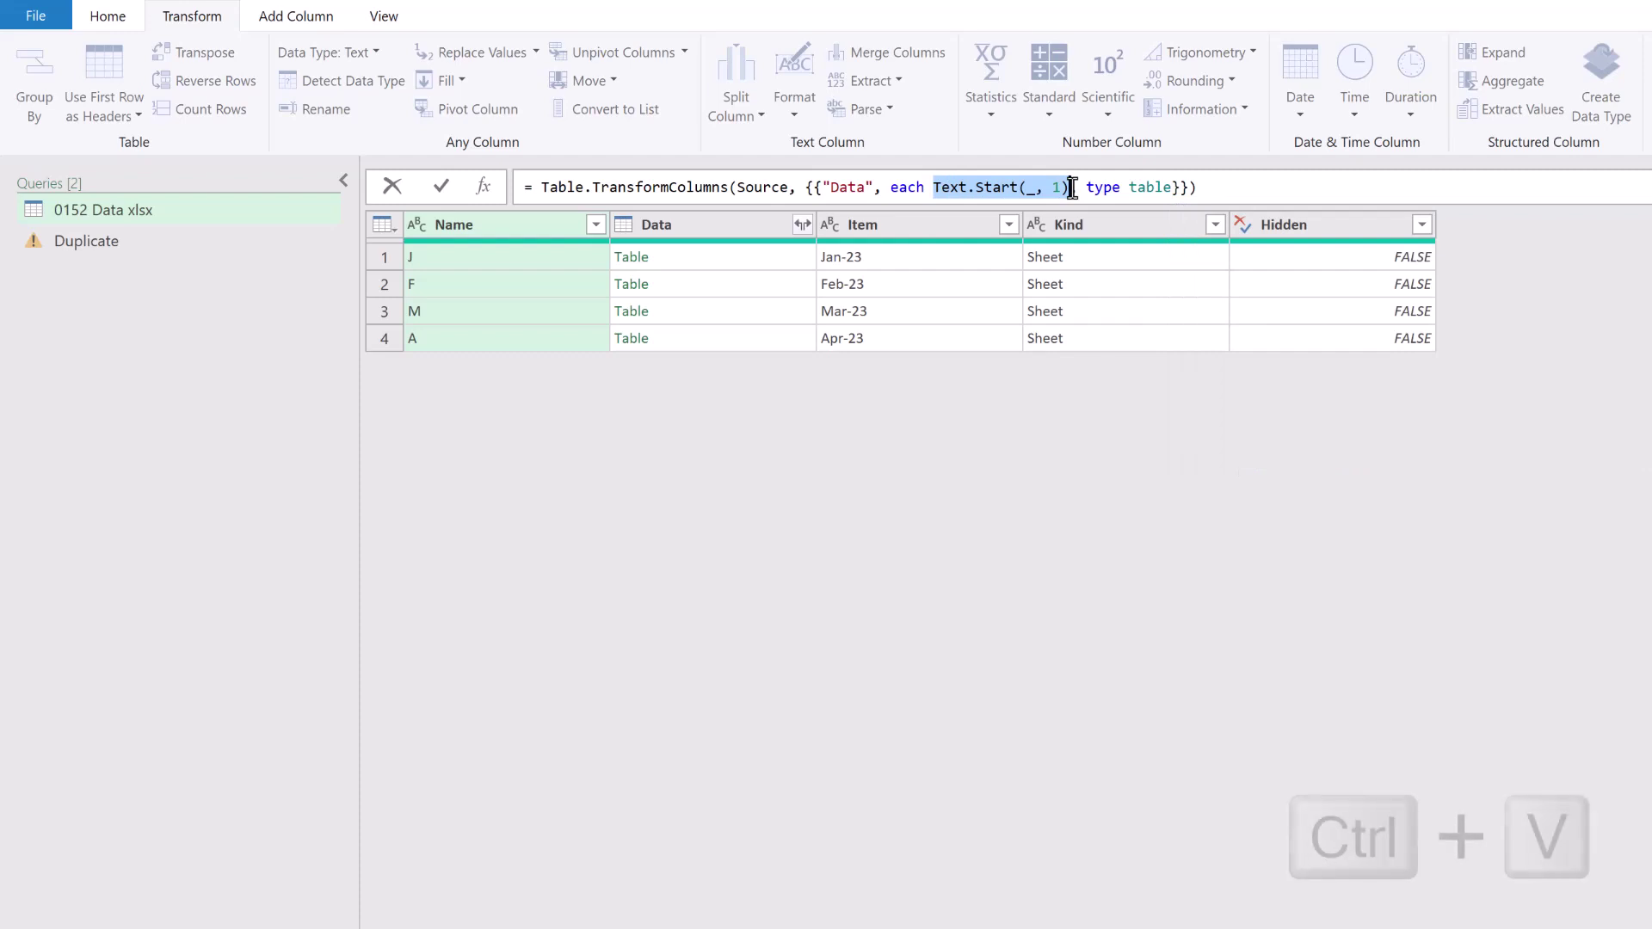
pyautogui.write('#"Added Index"')
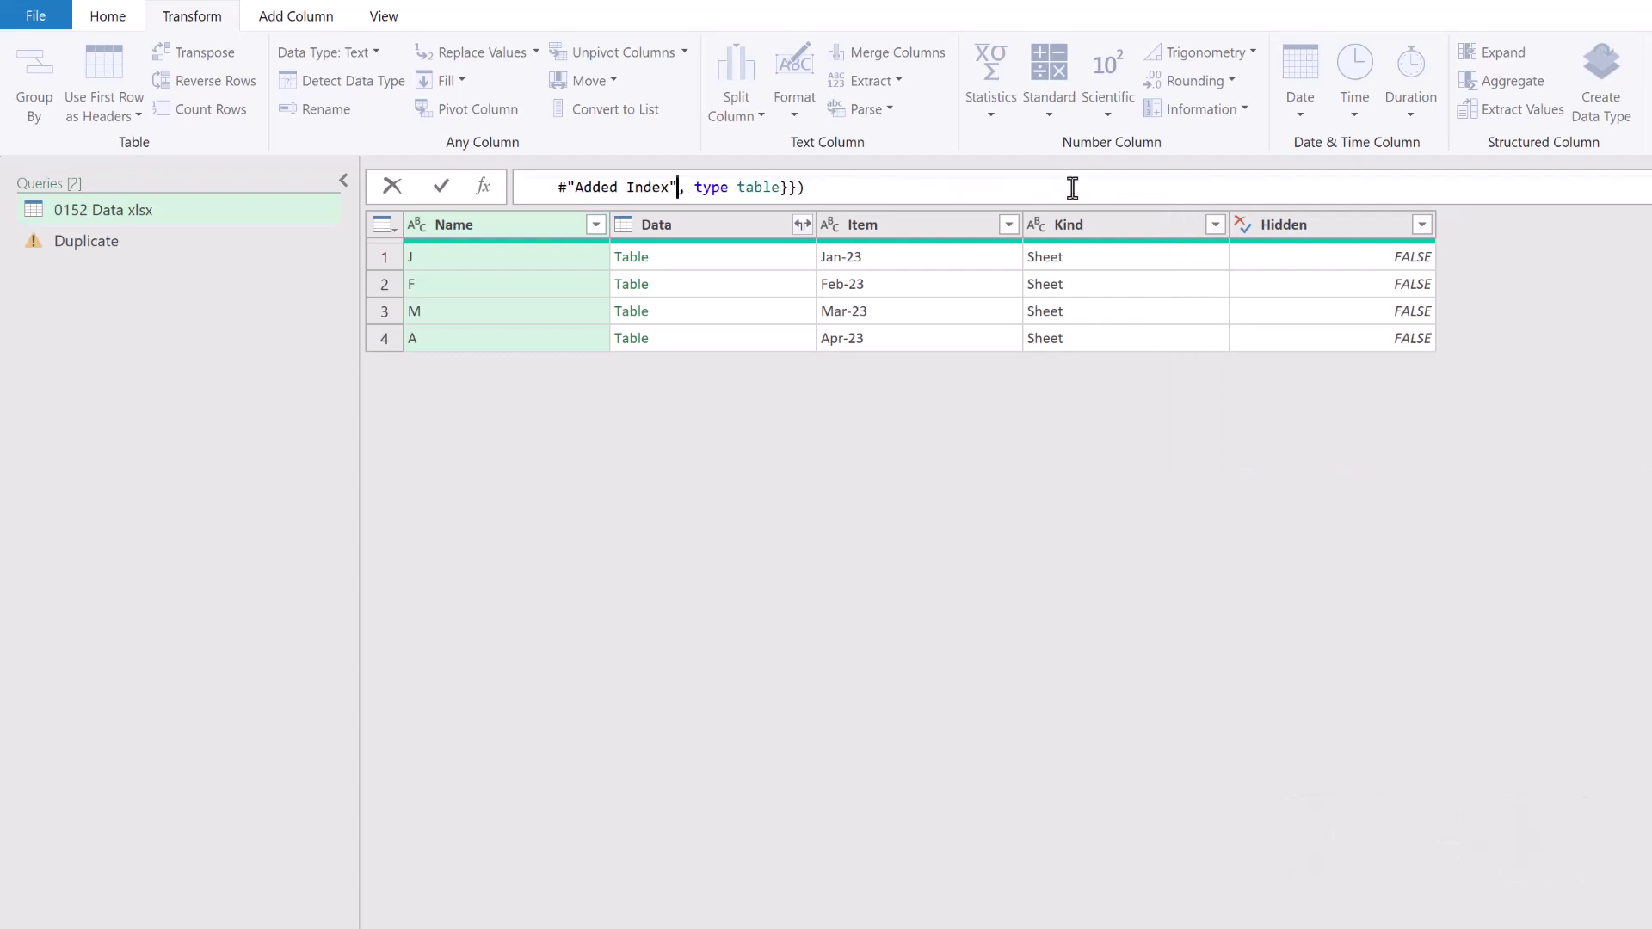
# - Replace #"Jan-23_Sheet" with _ in the pasted Table.Skip call to clear the error
pyautogui.press('Return')
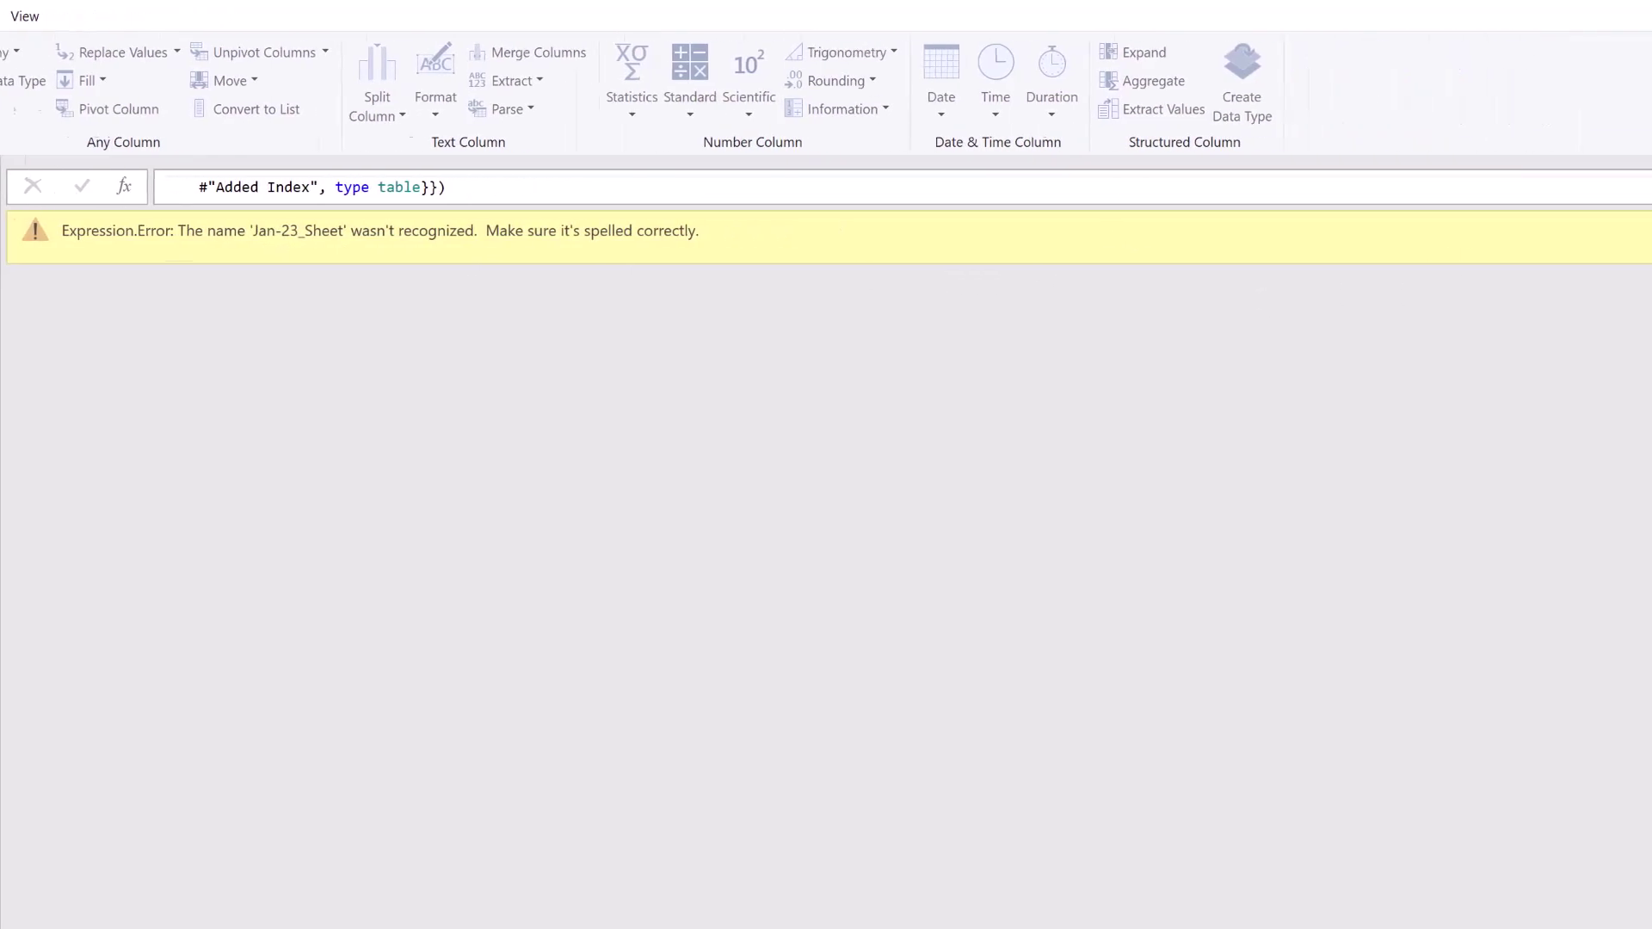
pyautogui.click(1623, 189)
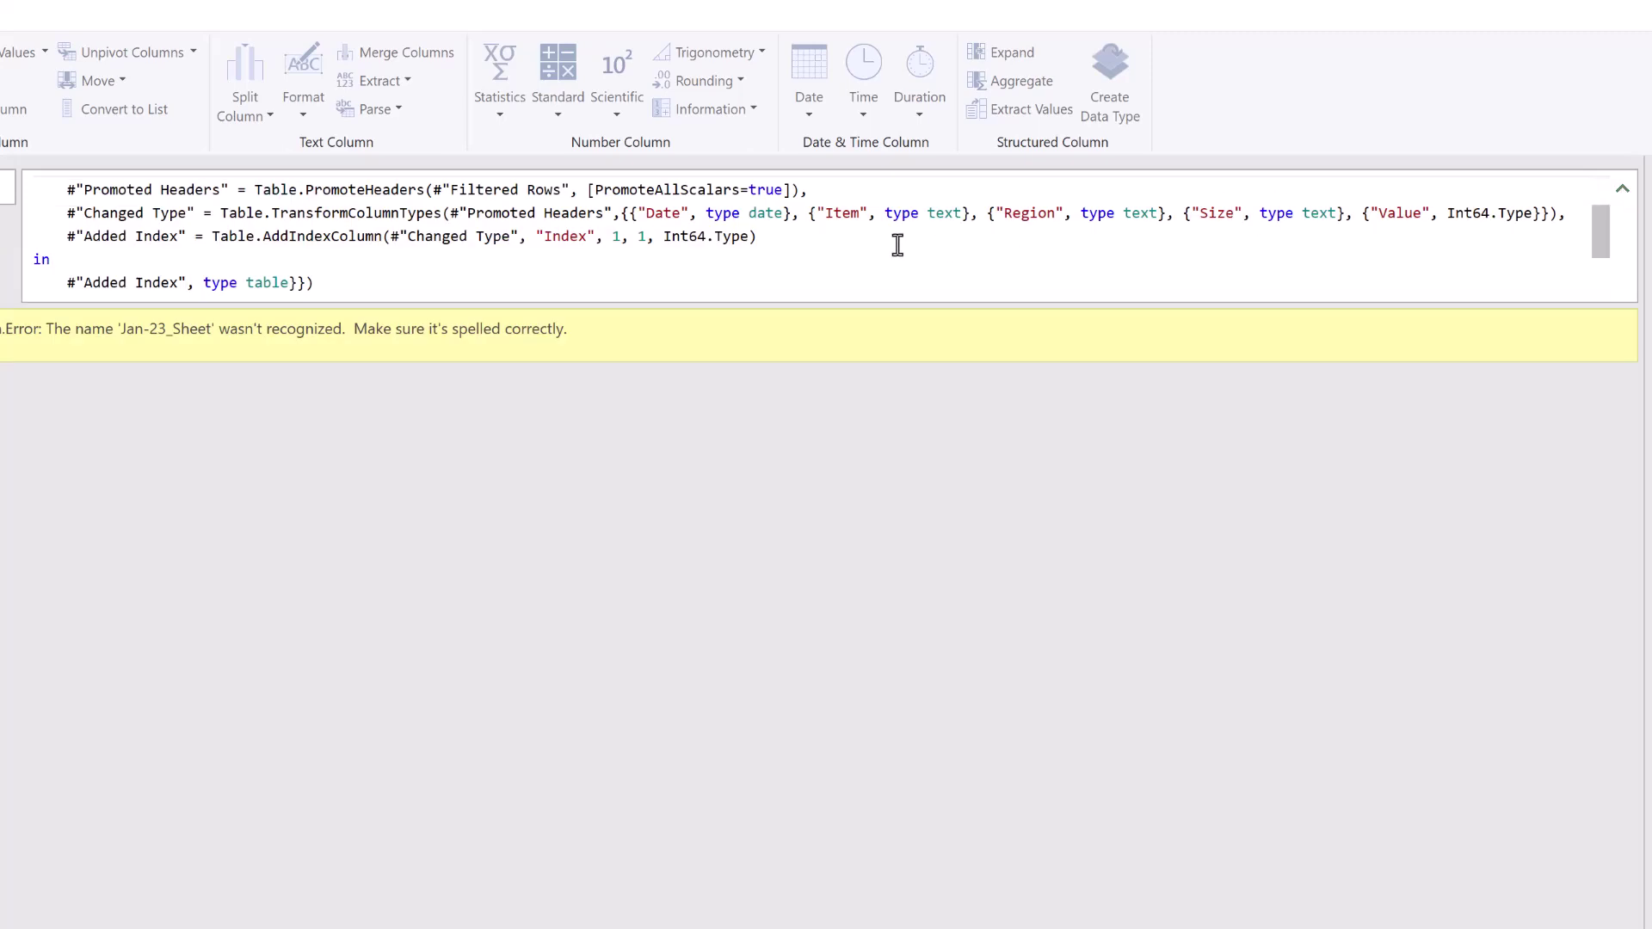
pyautogui.scroll(1, 895, 242)
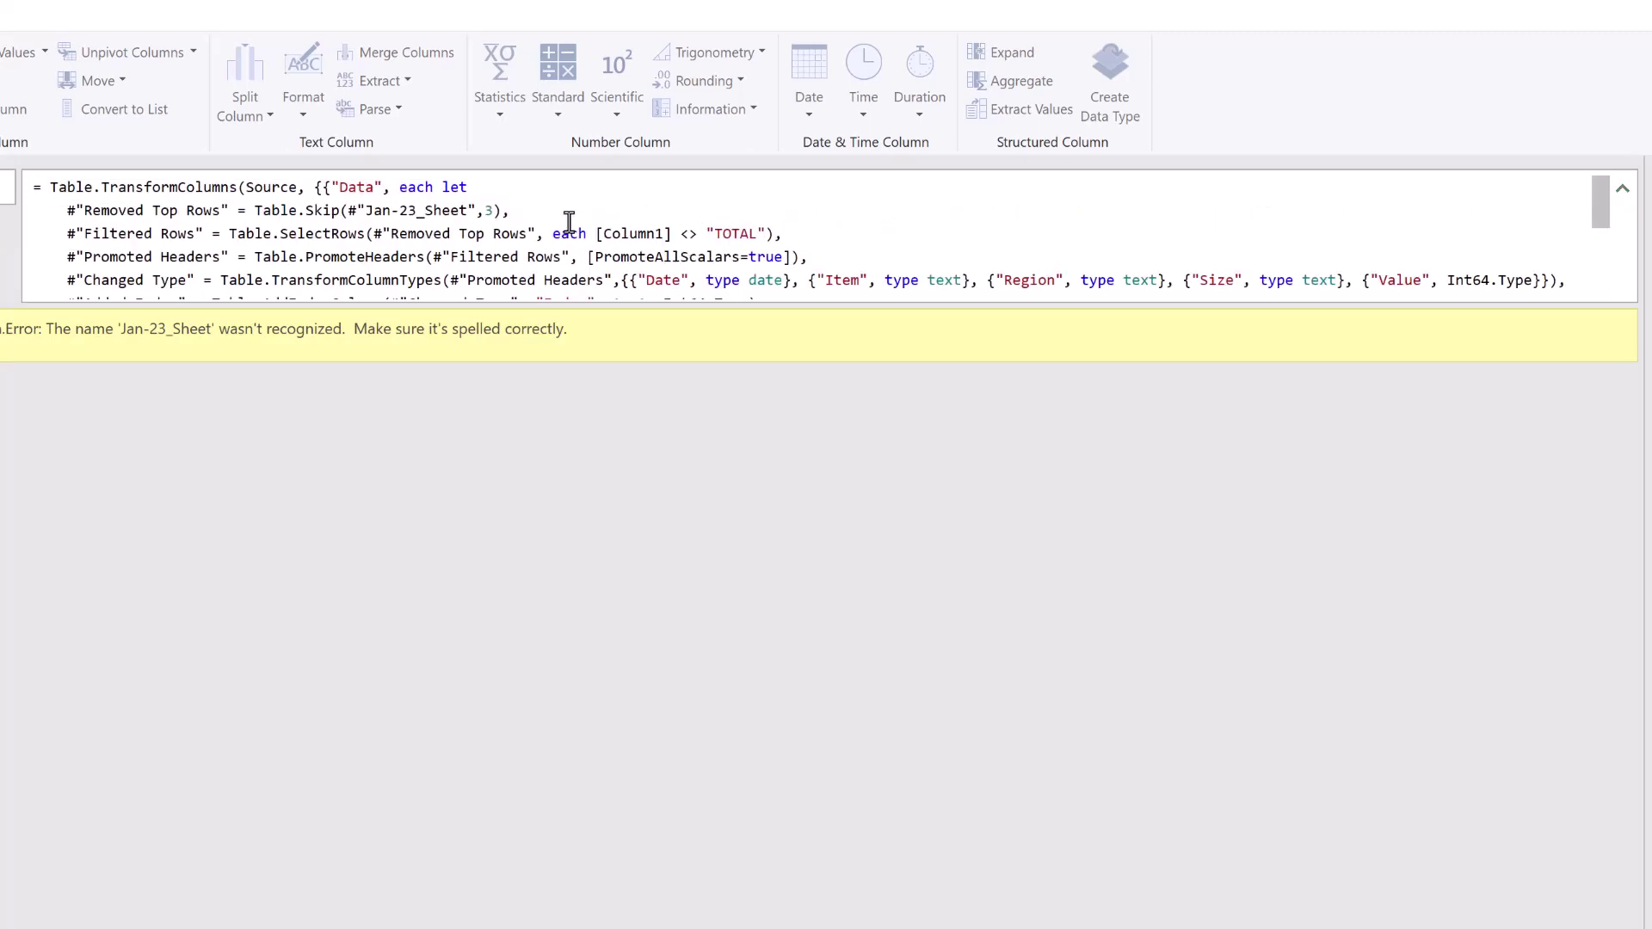
pyautogui.click(351, 212)
pyautogui.moveTo(351, 212); pyautogui.dragTo(479, 212)
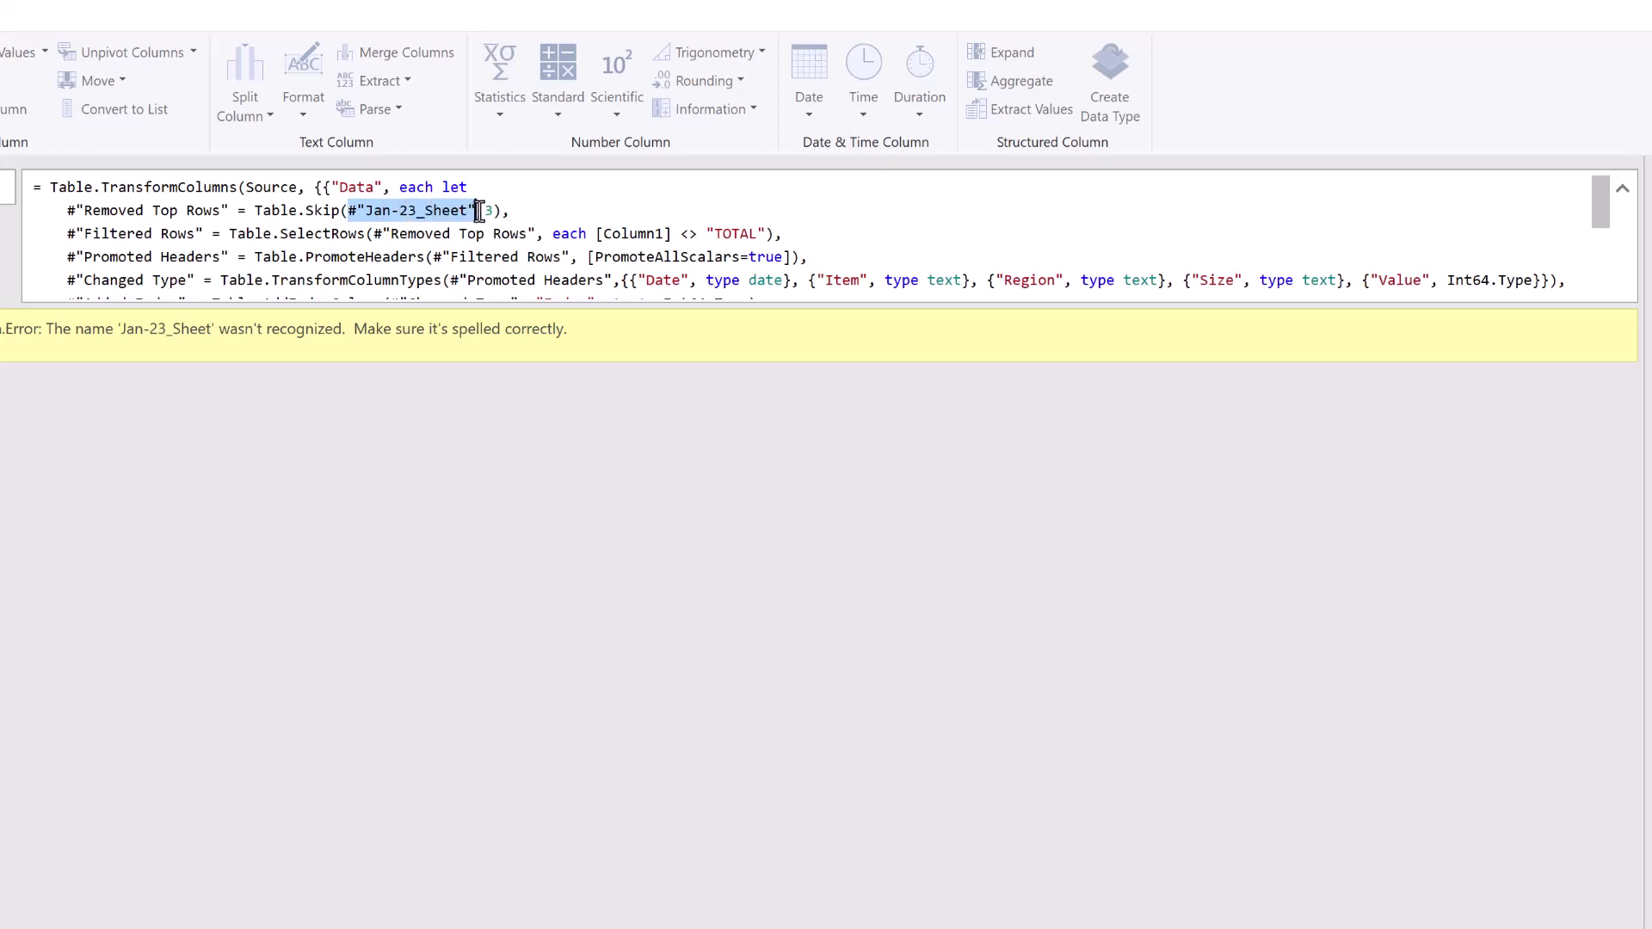
pyautogui.write('_')
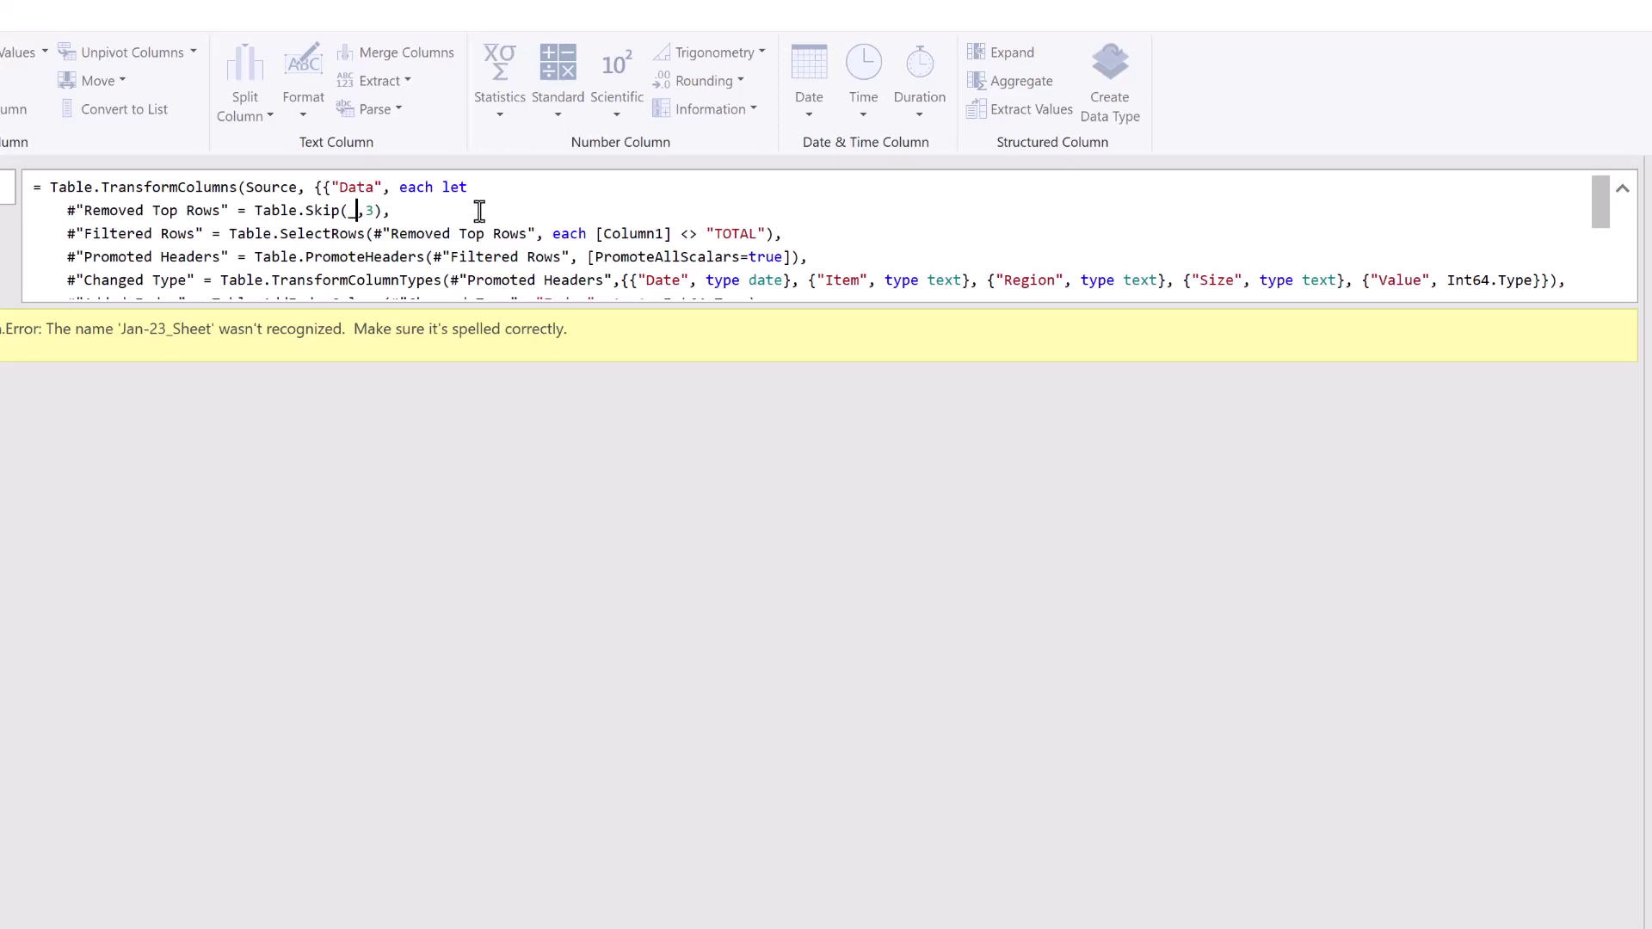
pyautogui.click(958, 571)
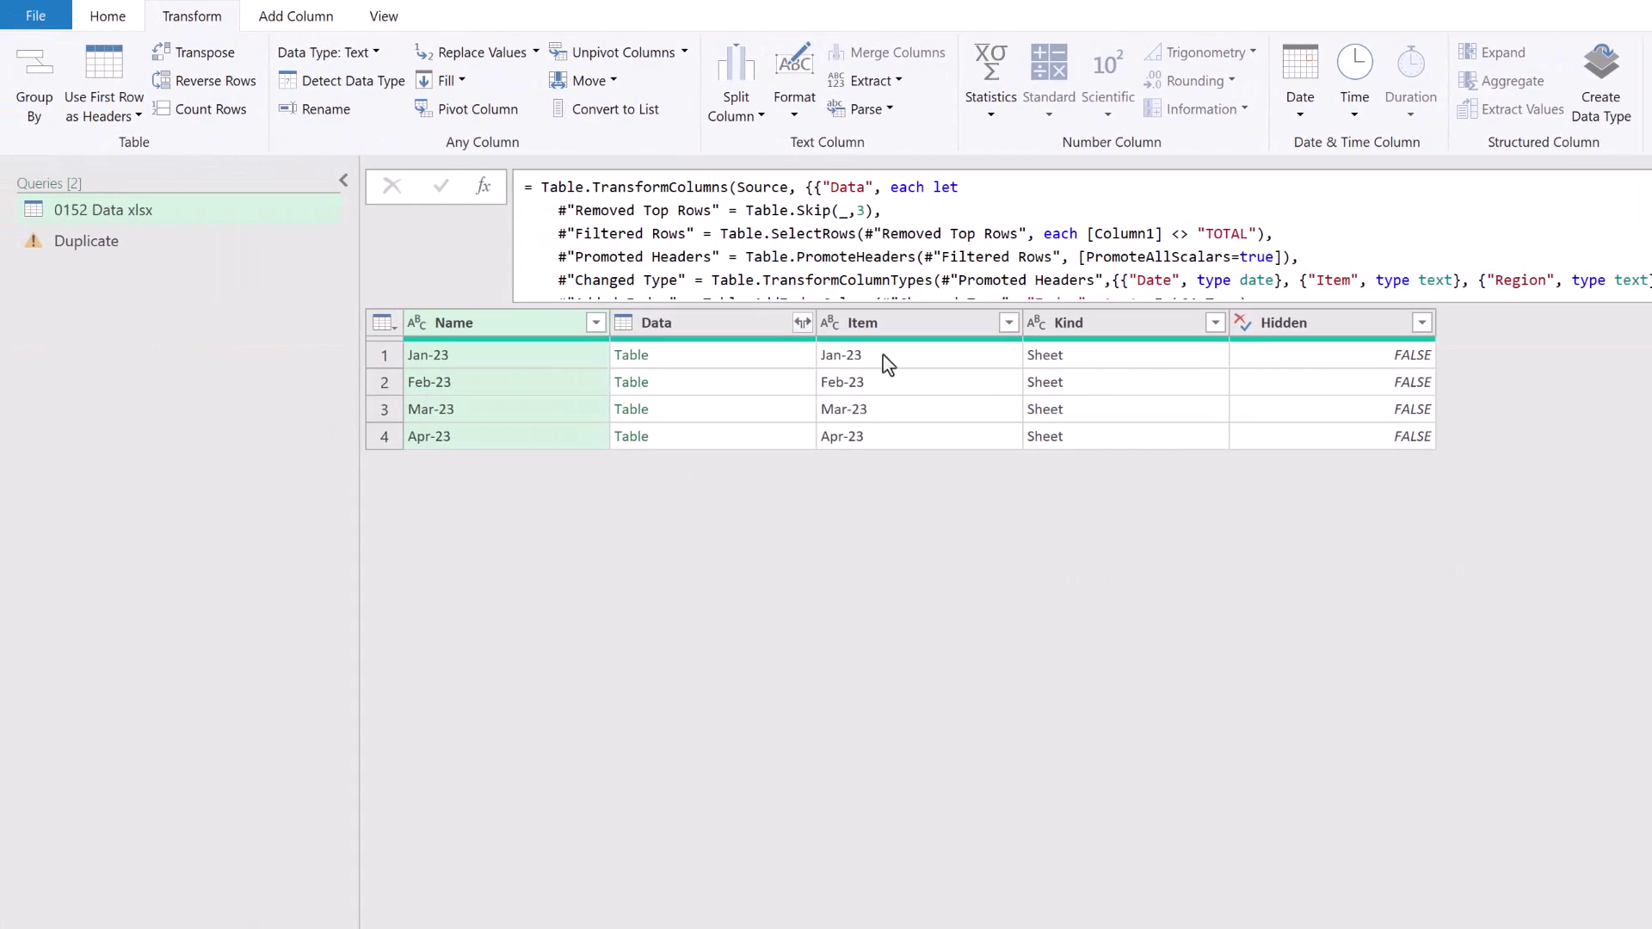
# - Preview the cleaned Jan-23, Feb-23, Mar-23 and Apr-23 nested tables
pyautogui.click(708, 355)
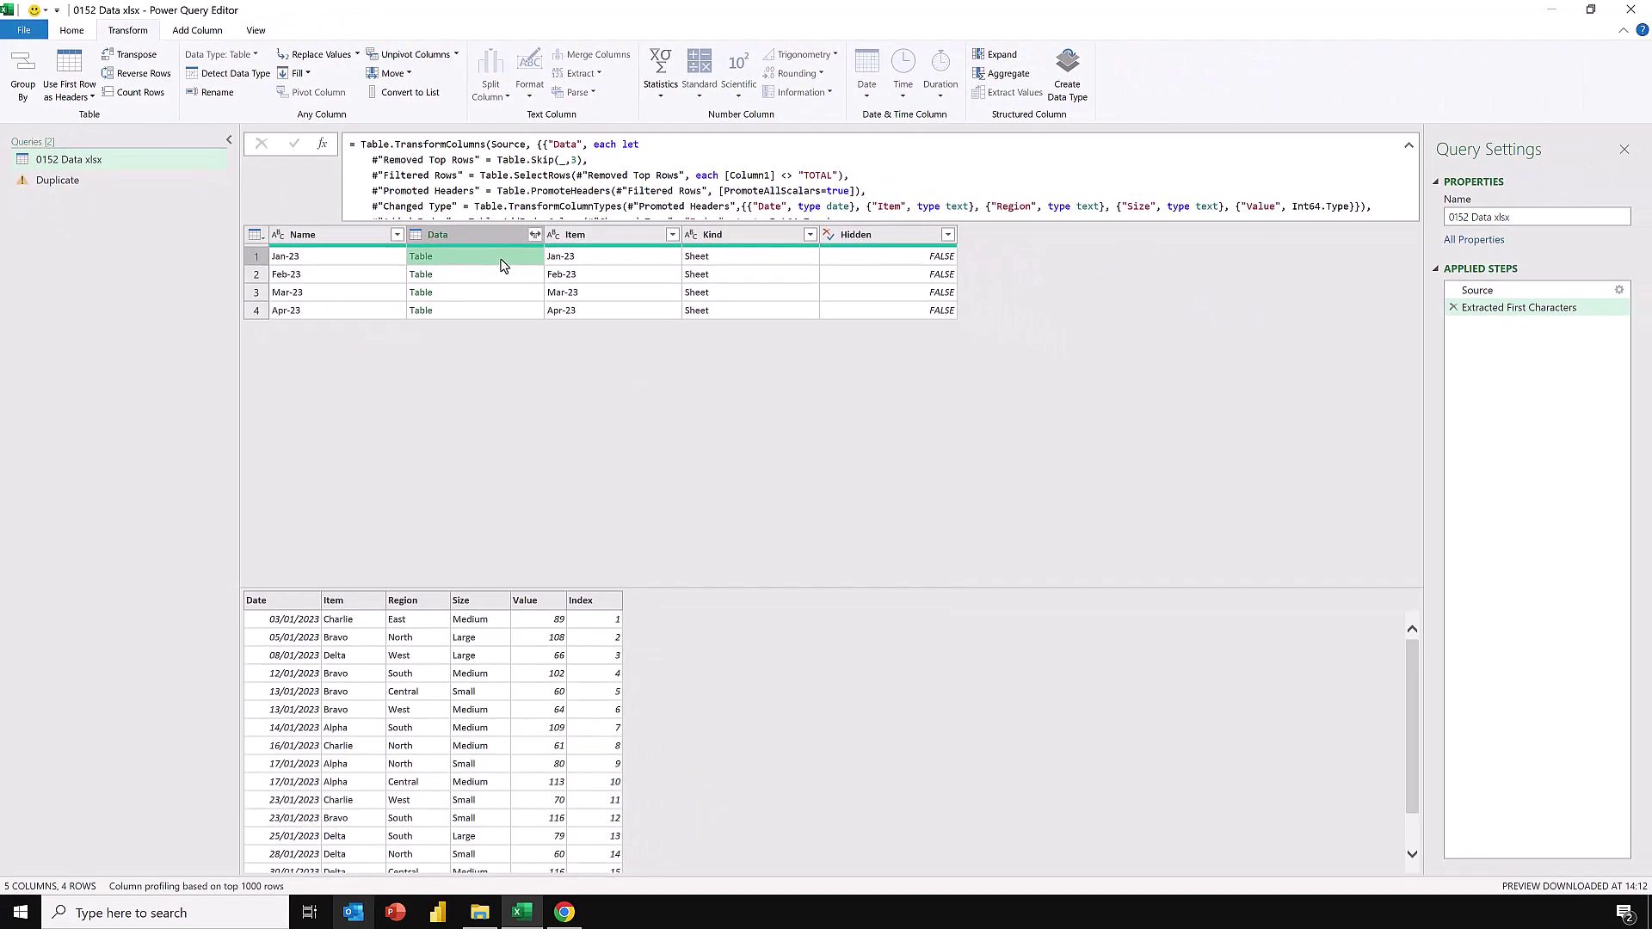
pyautogui.click(502, 274)
pyautogui.click(499, 293)
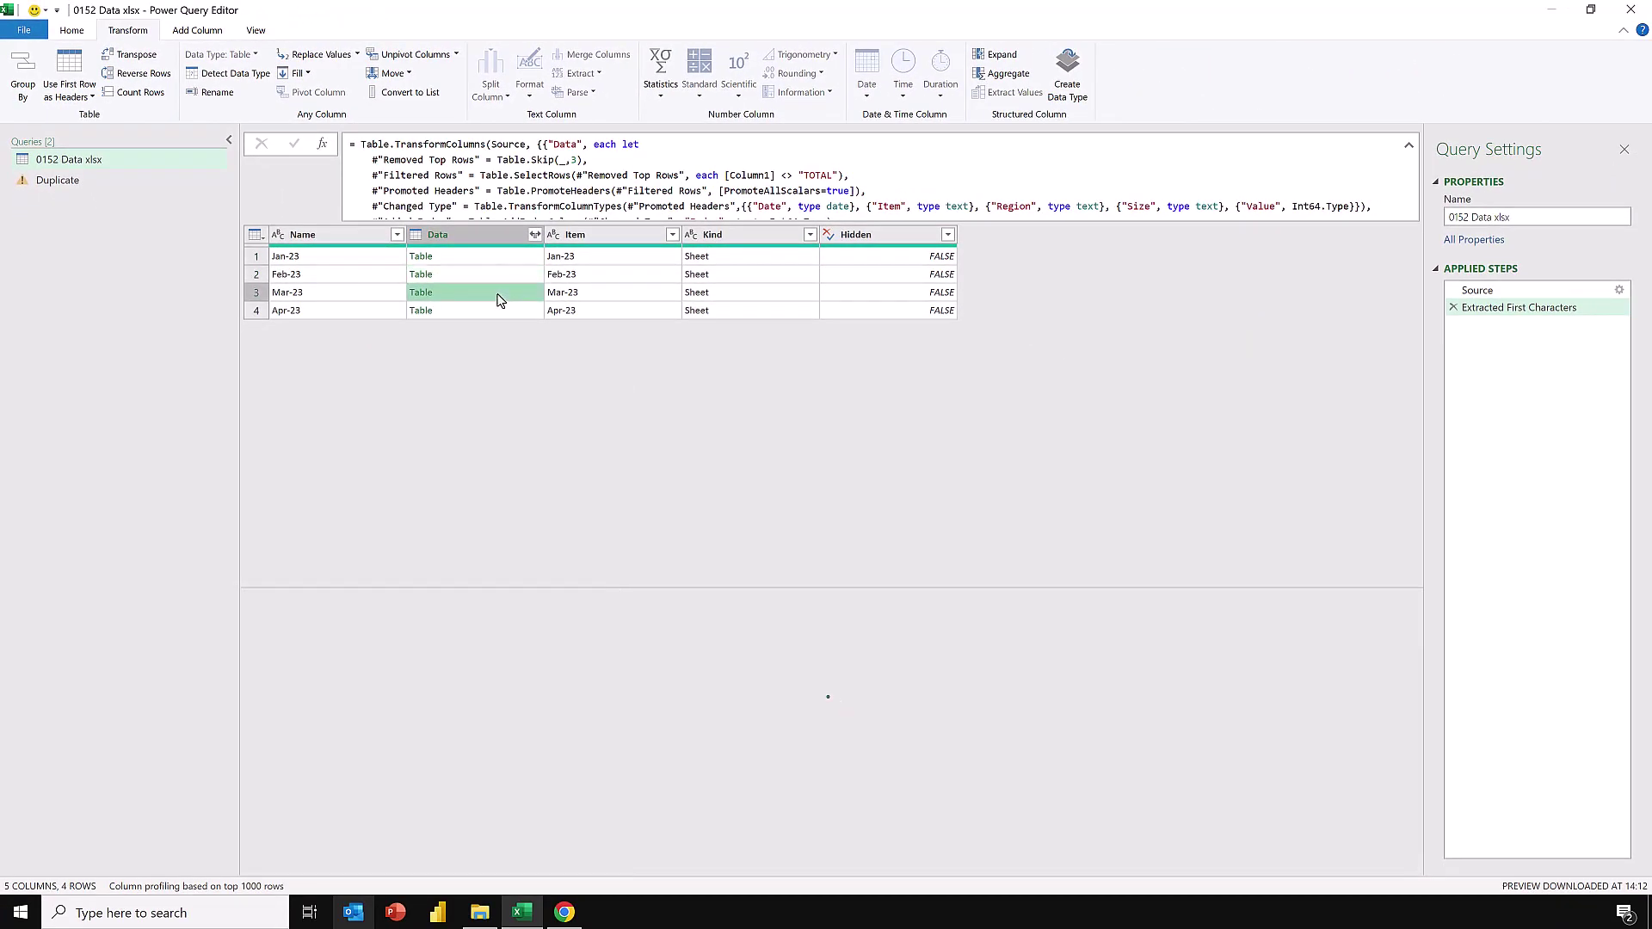
pyautogui.click(500, 311)
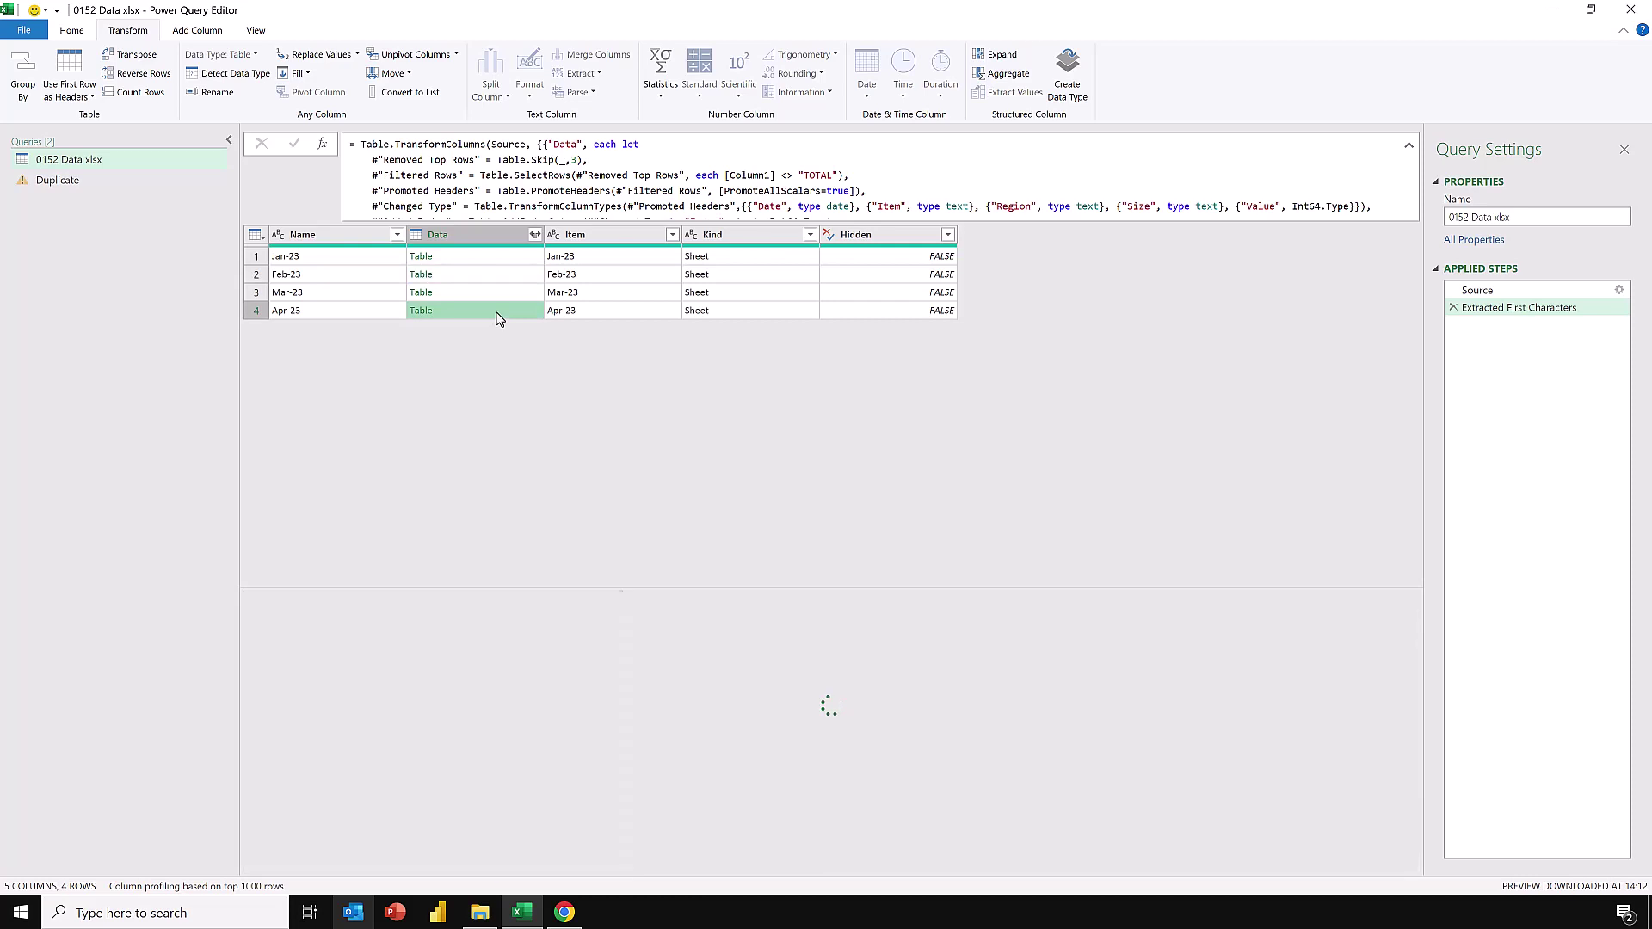
pyautogui.click(494, 259)
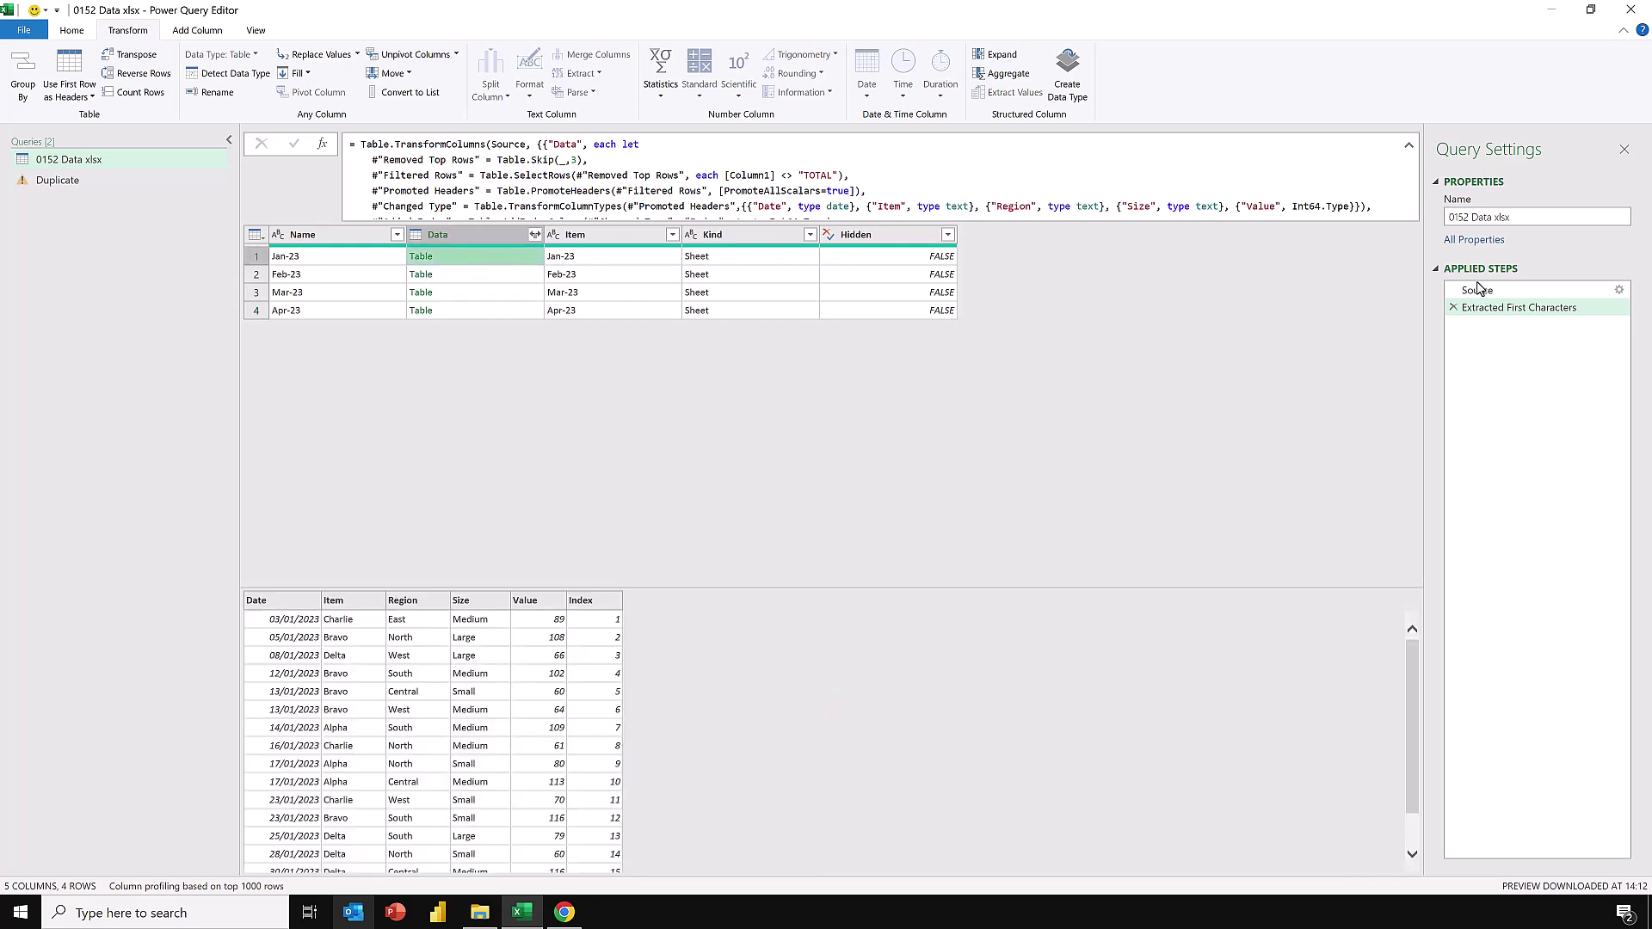
# - Compare the raw Jan-23 sheet in Source with its cleaned version, then show Data's expand options
pyautogui.click(1477, 289)
pyautogui.click(505, 262)
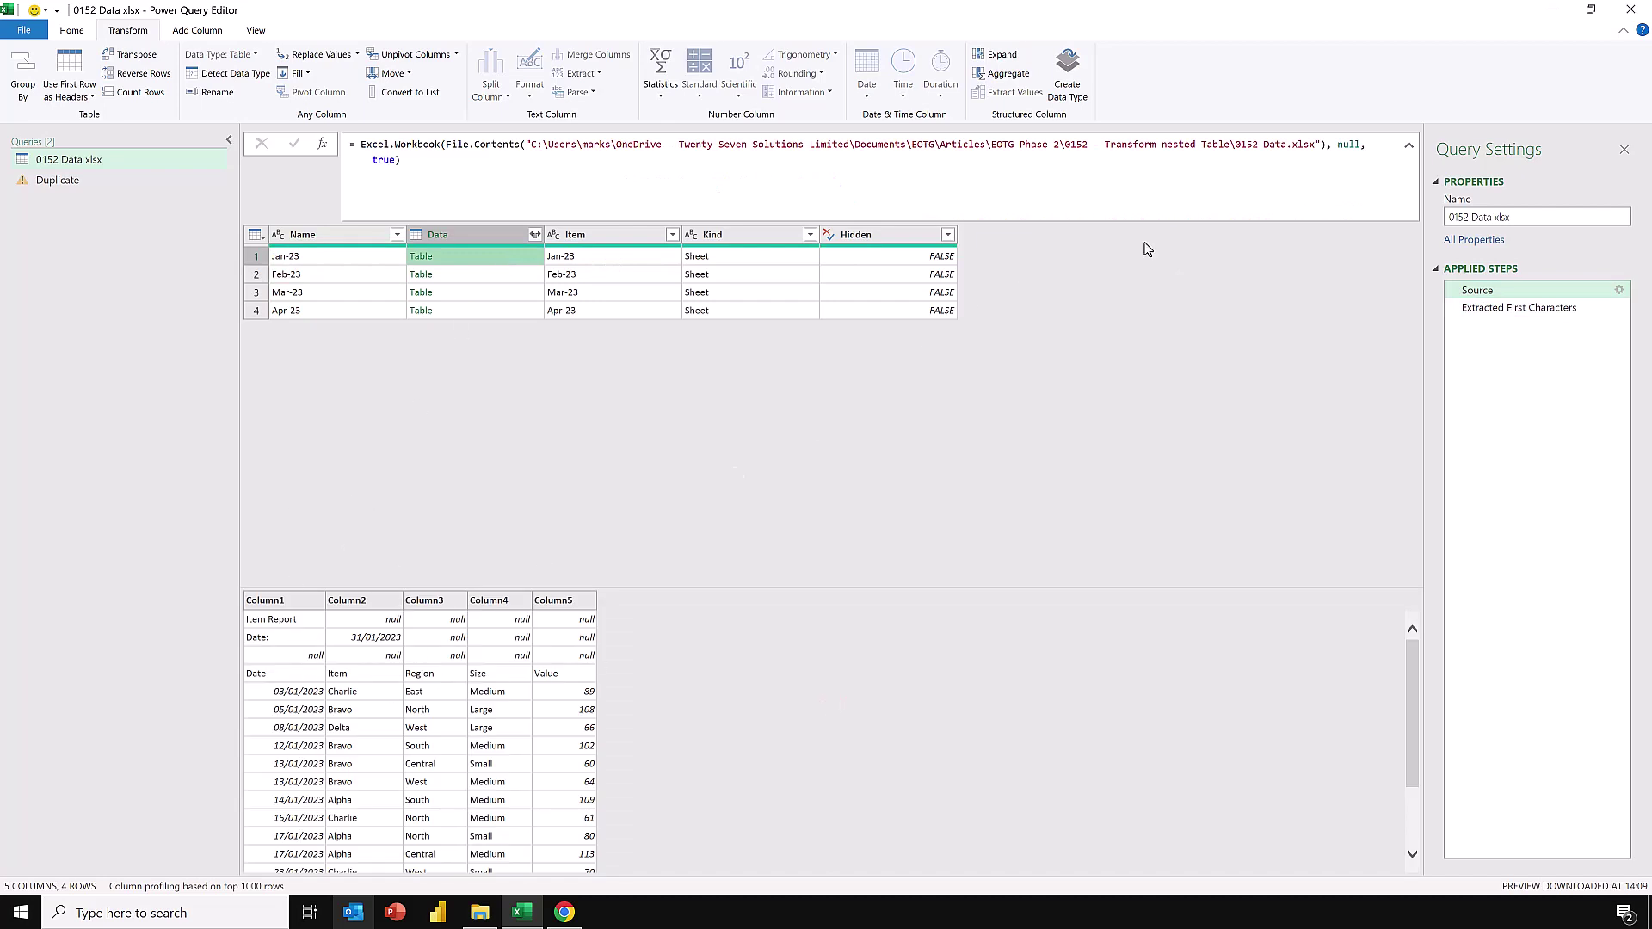
pyautogui.click(1519, 307)
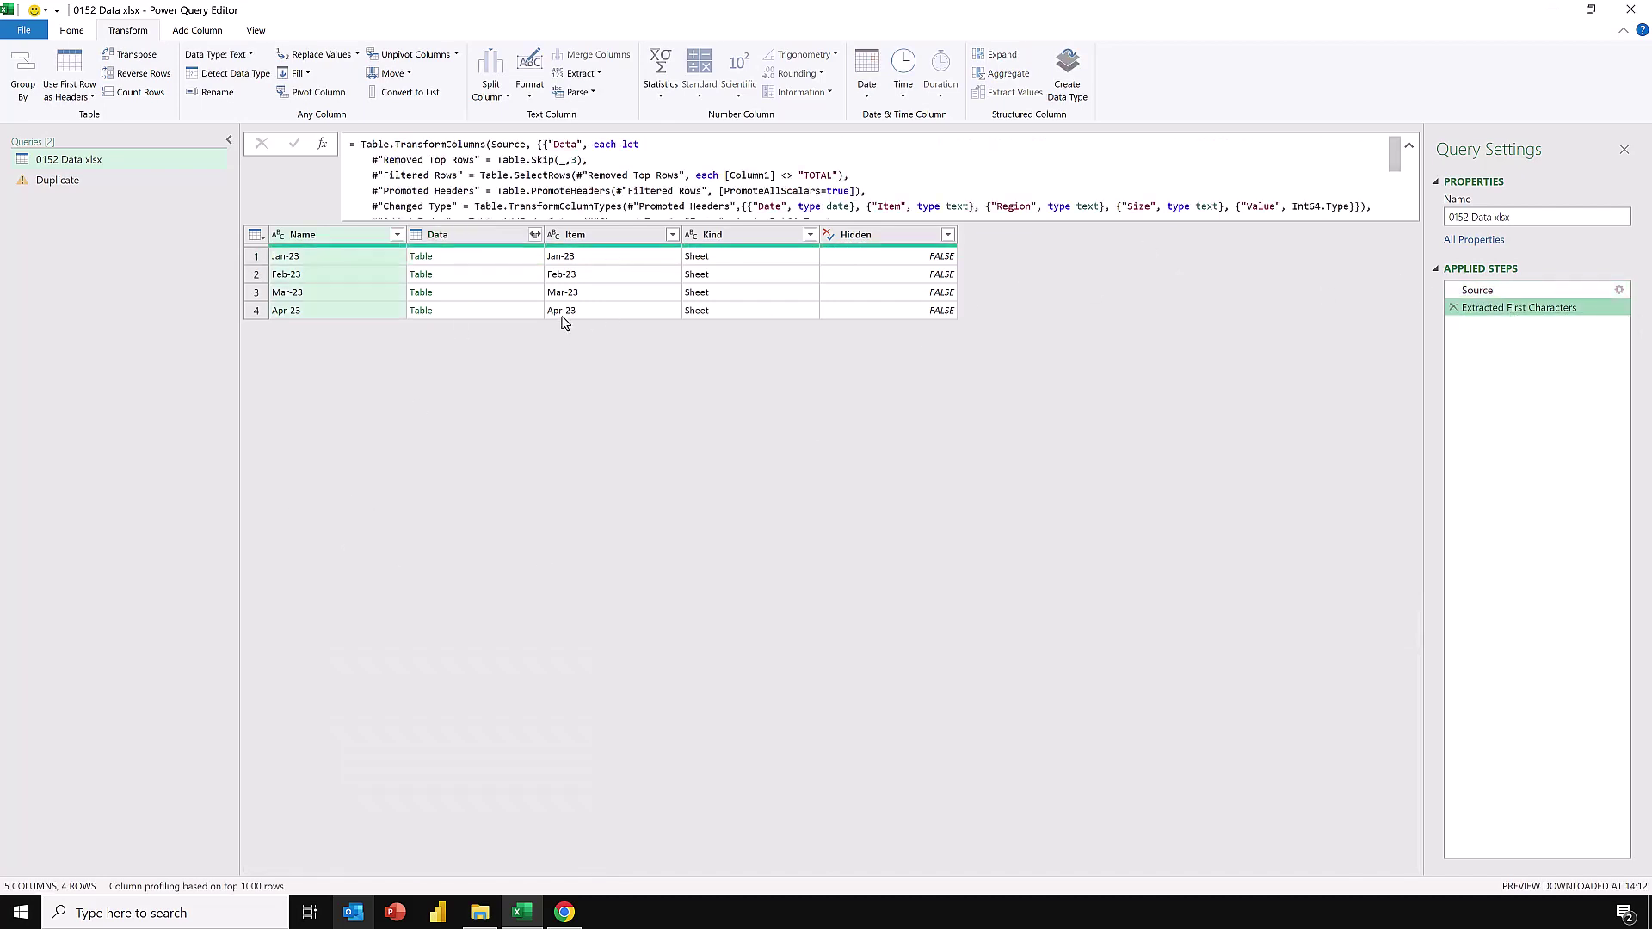
pyautogui.click(512, 265)
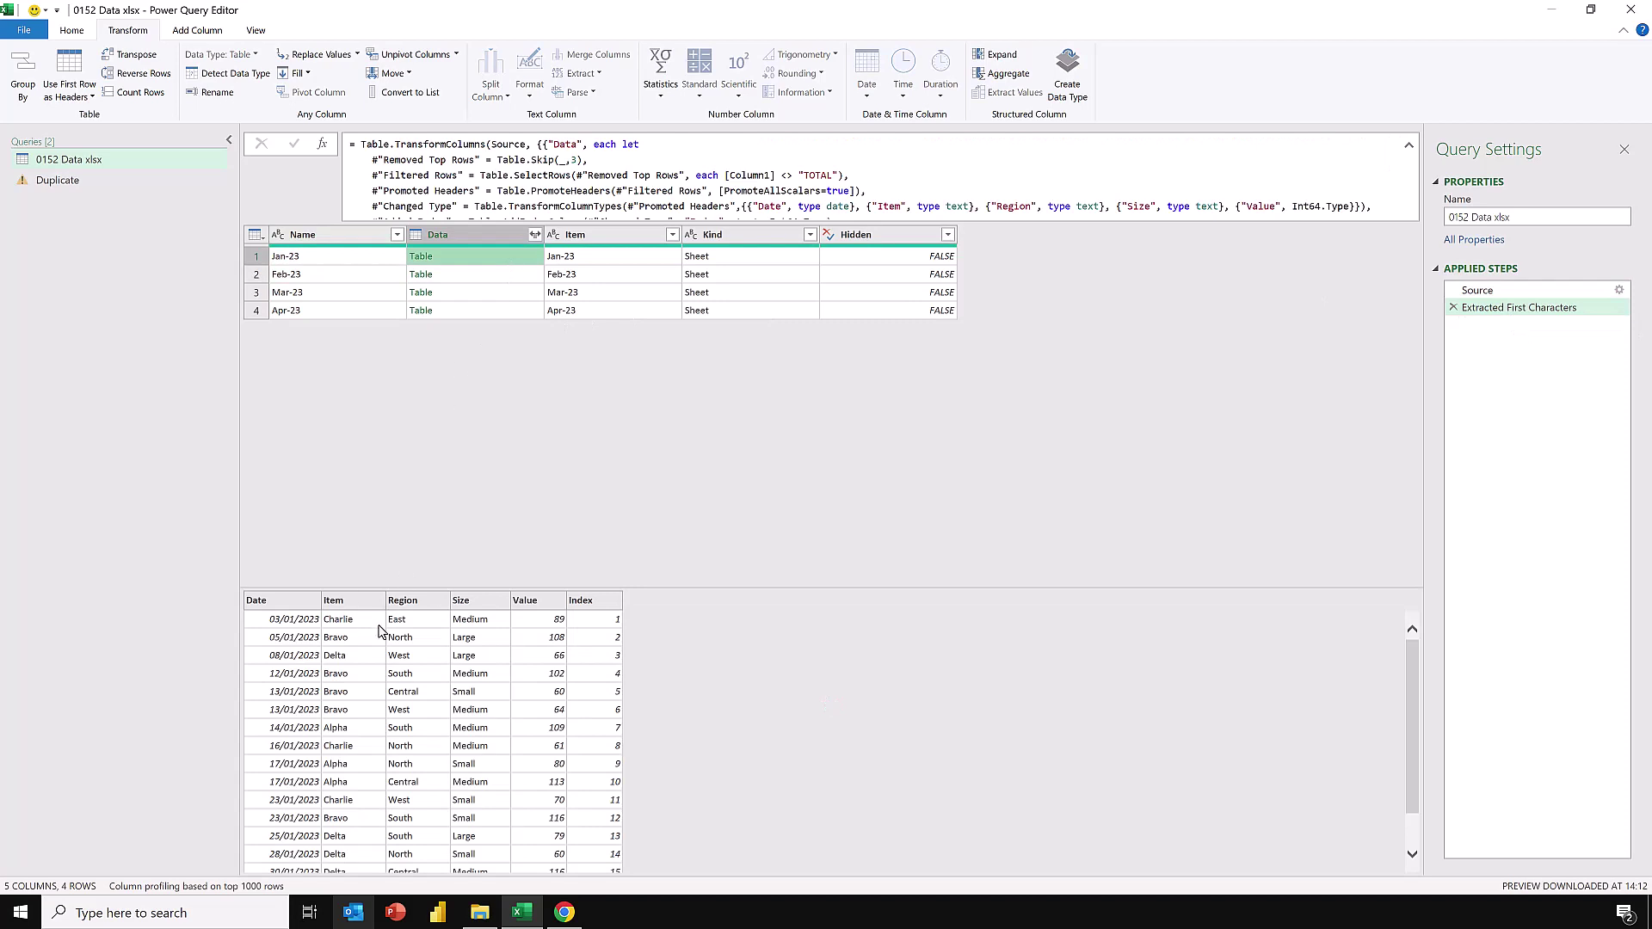
pyautogui.click(535, 234)
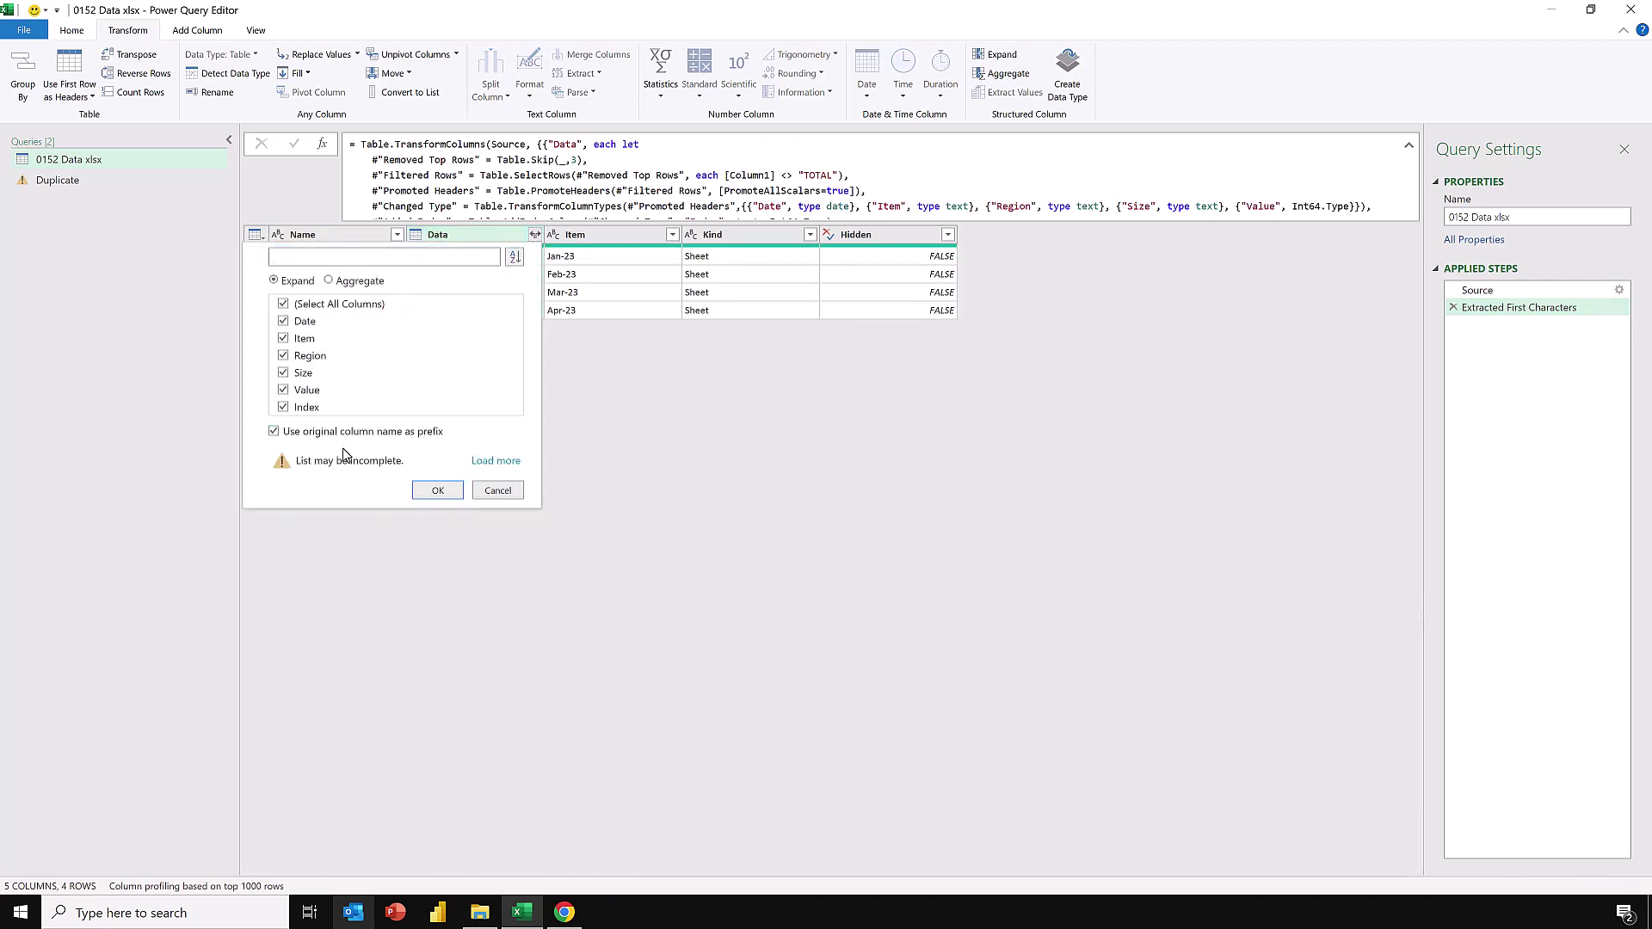
# - Expand Data into Date, Item.1, Region, Size, Value and Index columns without the Data prefix
pyautogui.click(357, 439)
pyautogui.click(426, 490)
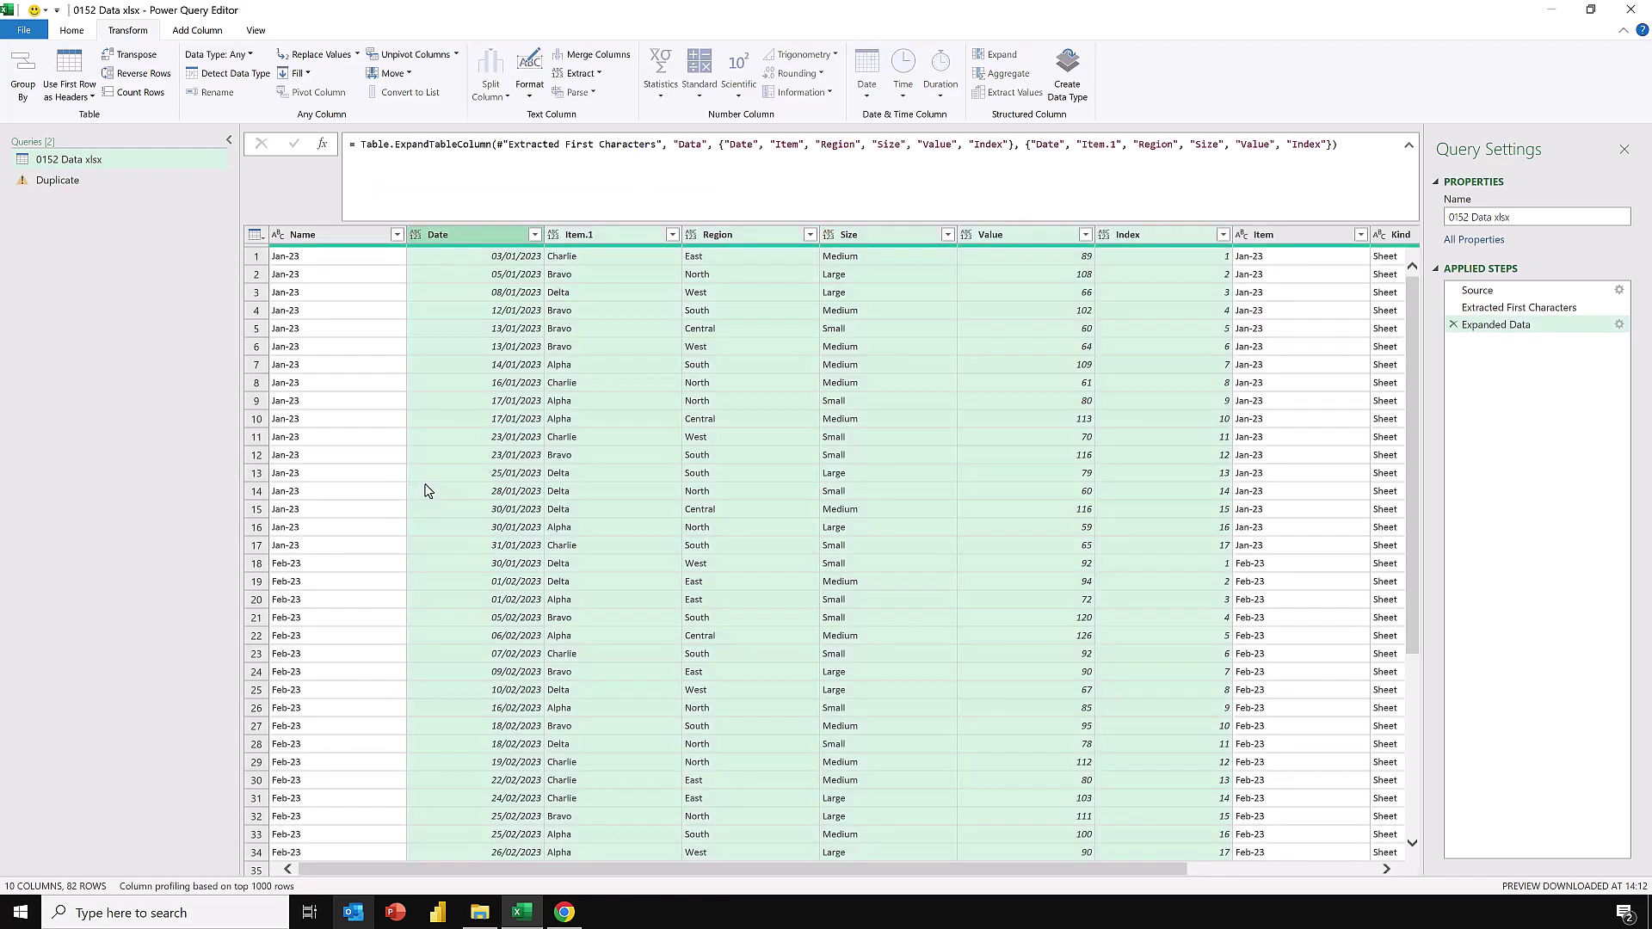